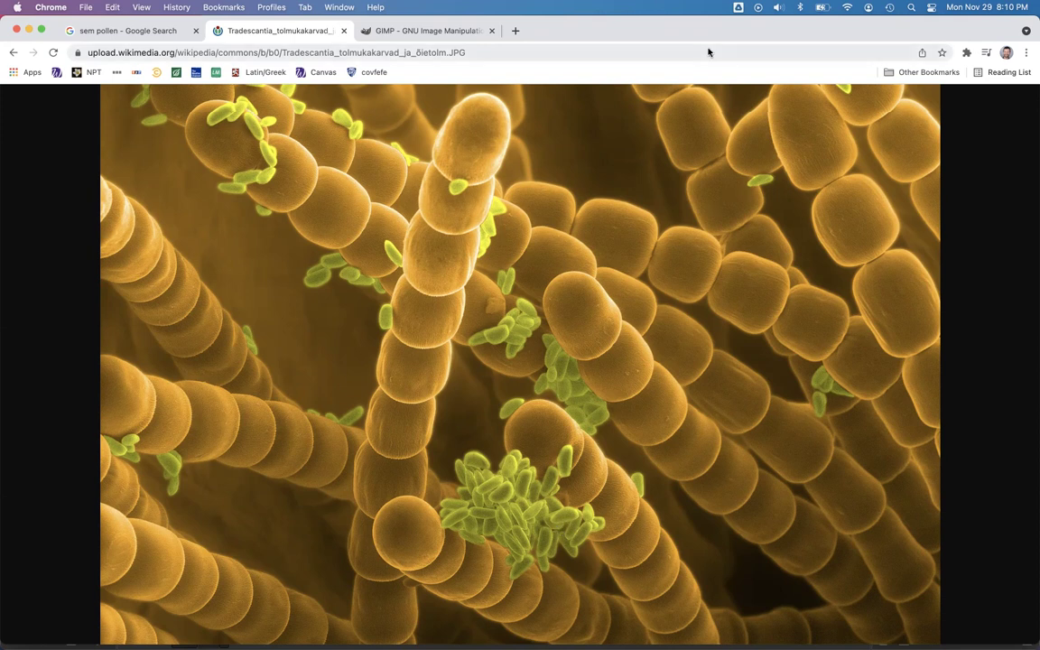
View the GIMP website, and switch to GIMP with the Kijeka2 image open
key(ctrl+Tab)
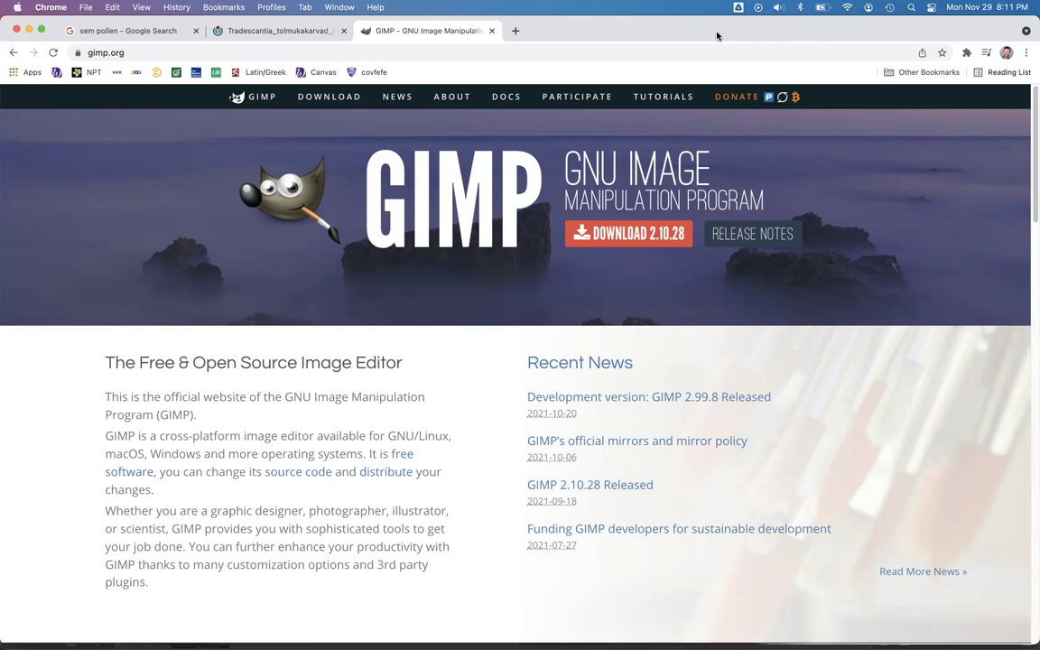
key(super+Tab)
key(super+Tab)
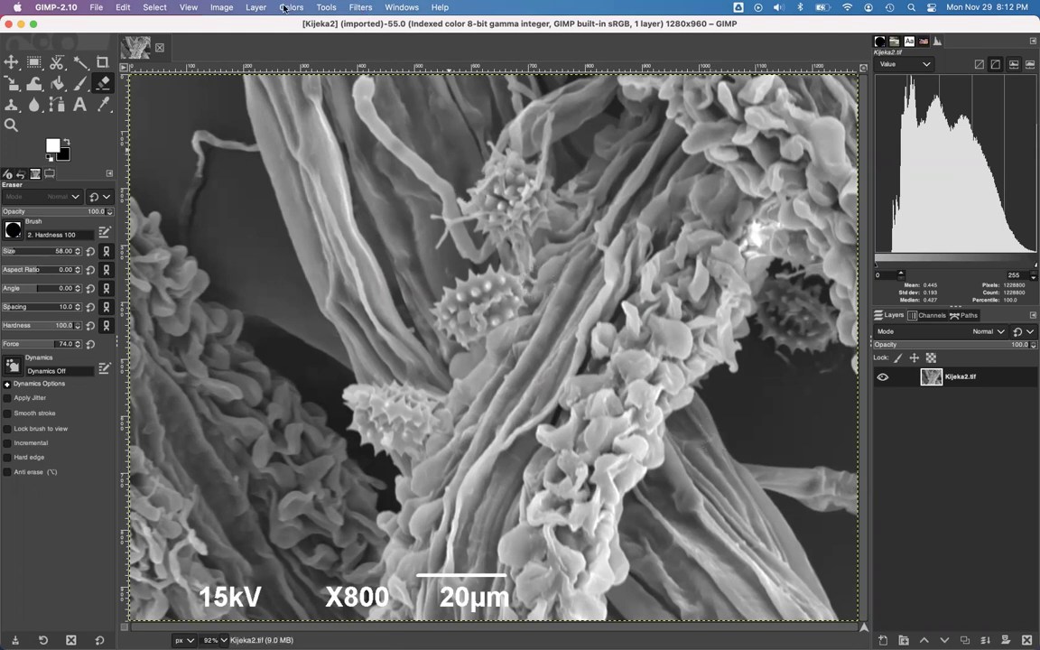
click(287, 7)
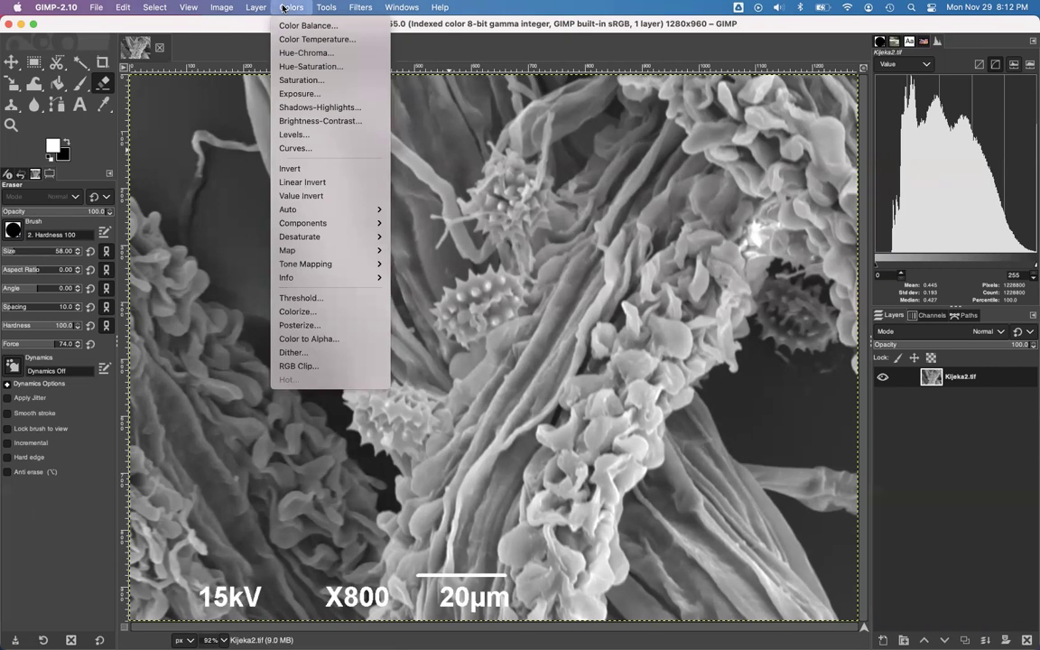
click(322, 313)
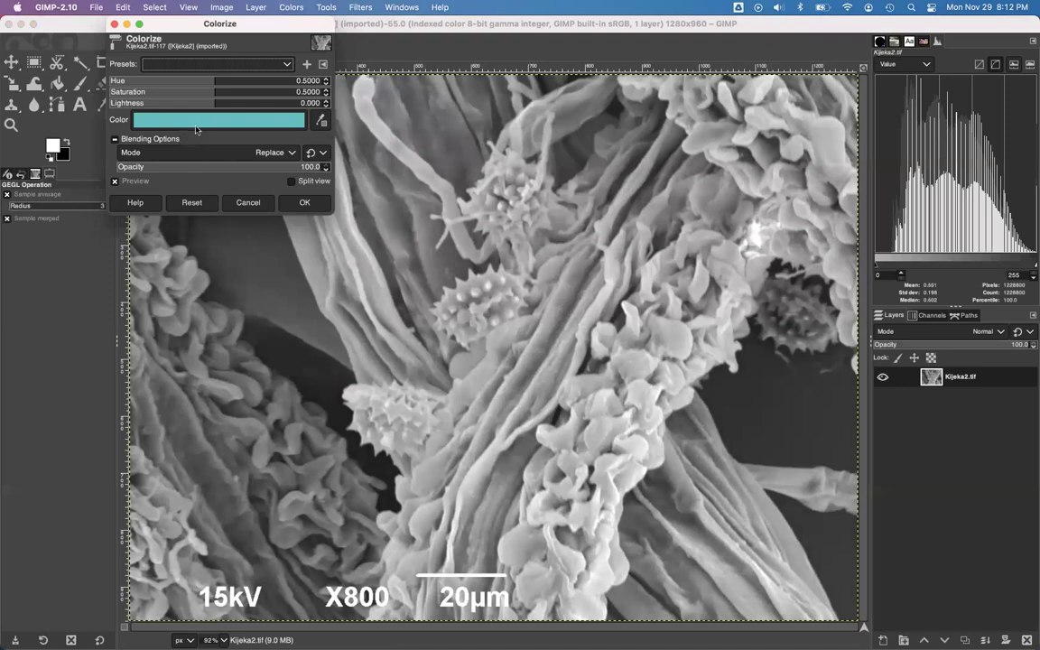
click(167, 81)
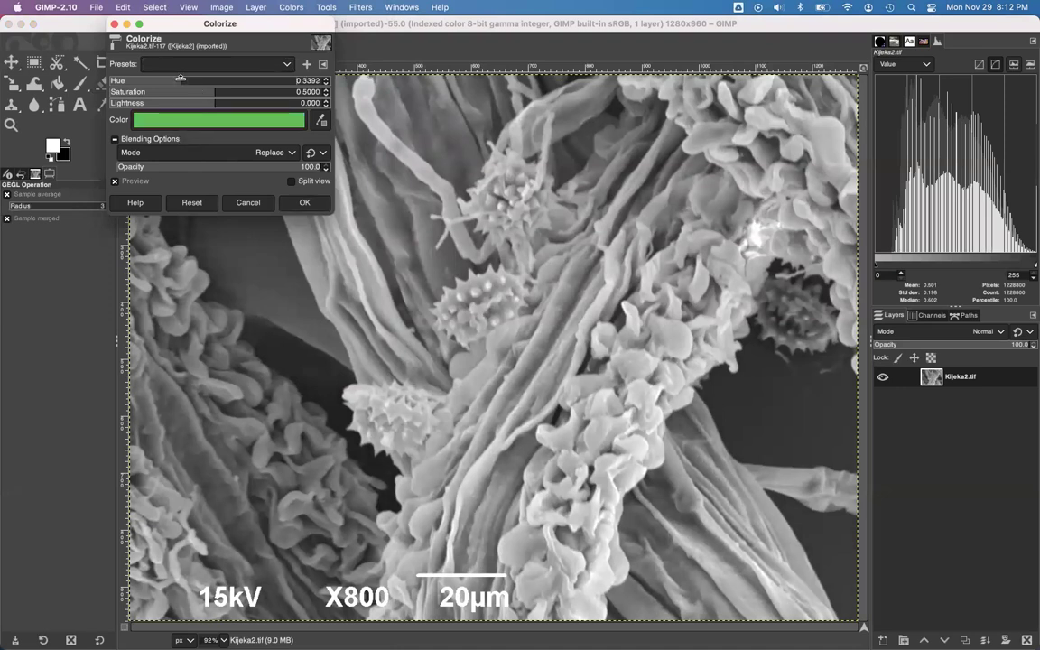
mouse_move(191, 102)
mouse_down()
mouse_move(254, 90)
mouse_move(165, 90)
mouse_move(180, 101)
mouse_up()
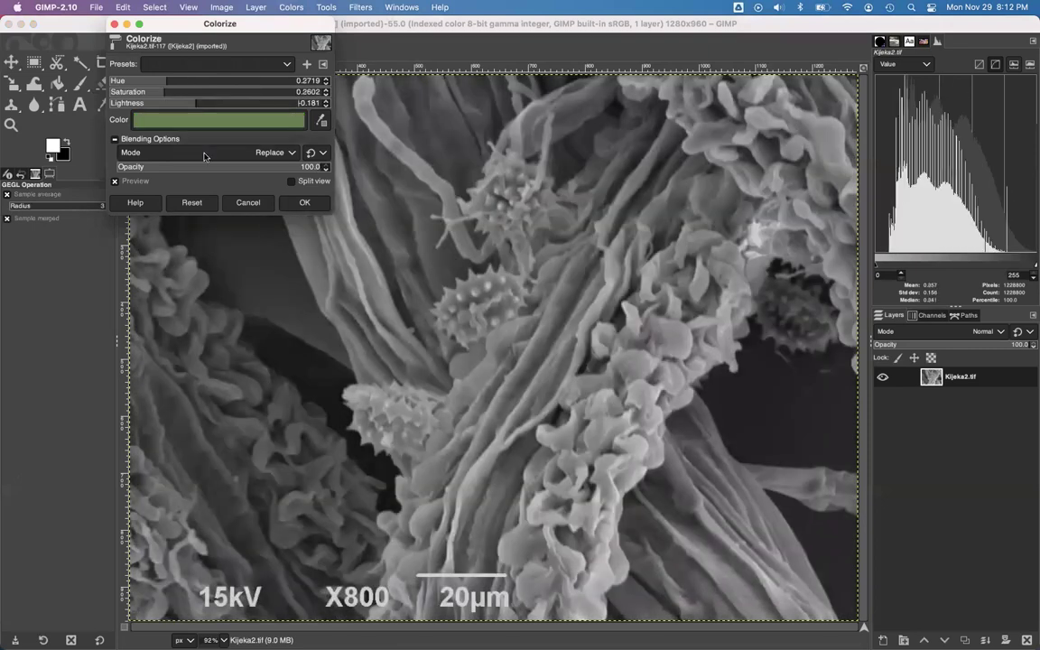
click(202, 203)
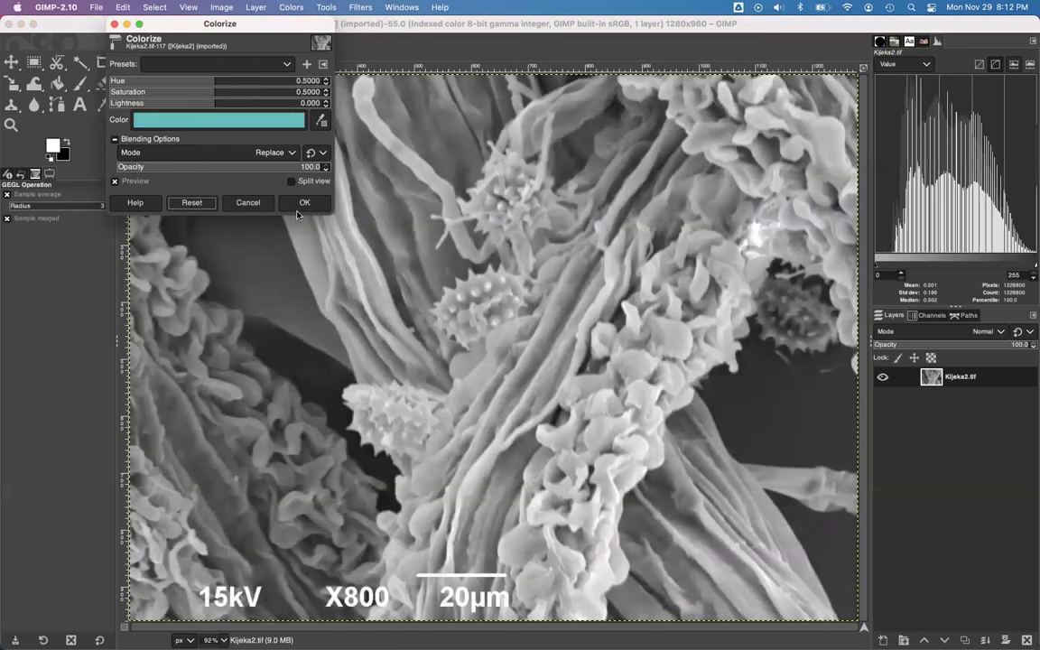
click(248, 203)
Convert the Kijeka2 image from indexed color to RGB mode
click(222, 7)
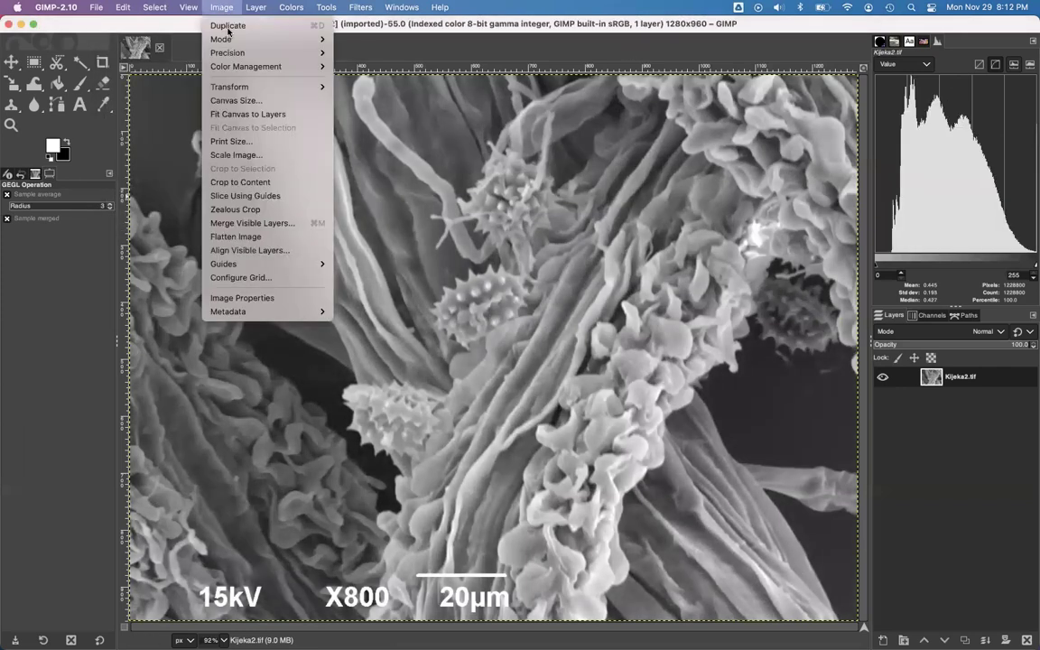
mouse_move(230, 41)
click(222, 8)
click(222, 8)
mouse_move(230, 40)
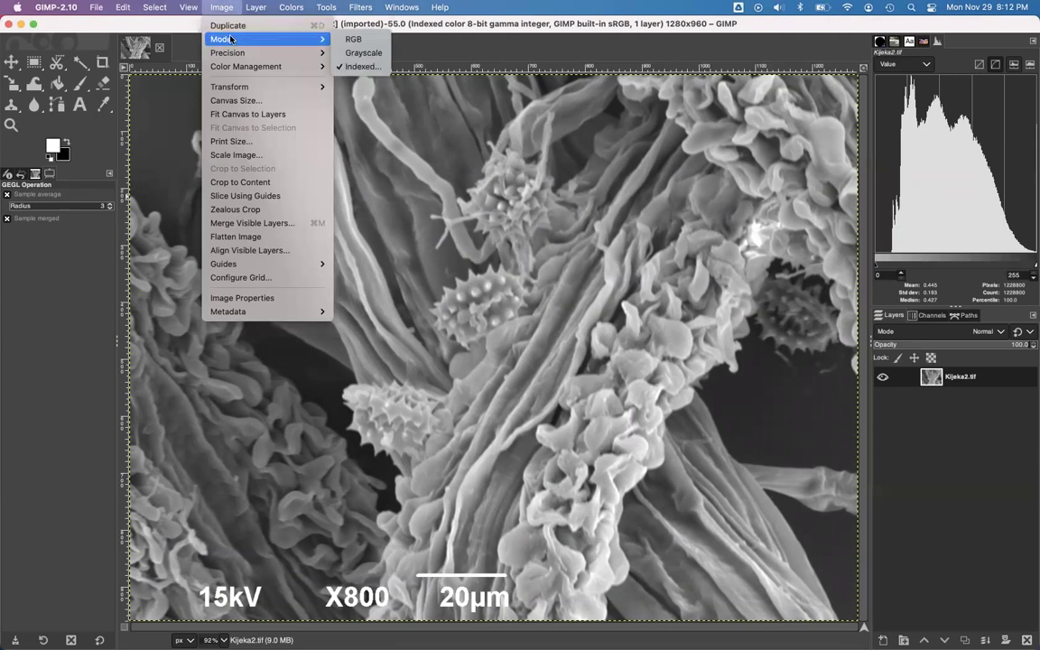
click(363, 39)
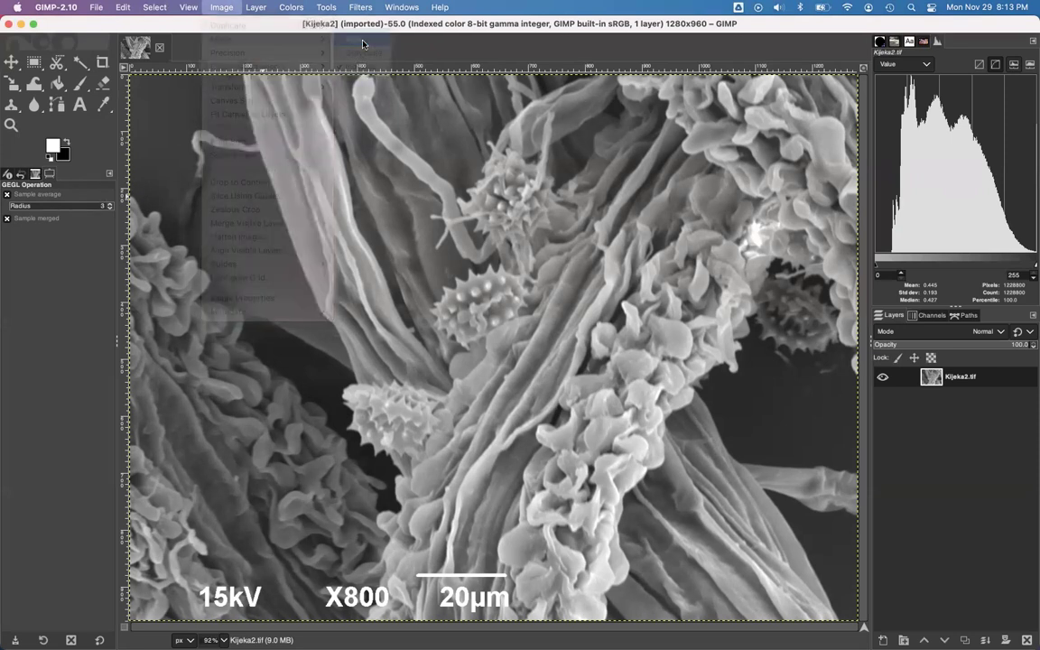
click(285, 7)
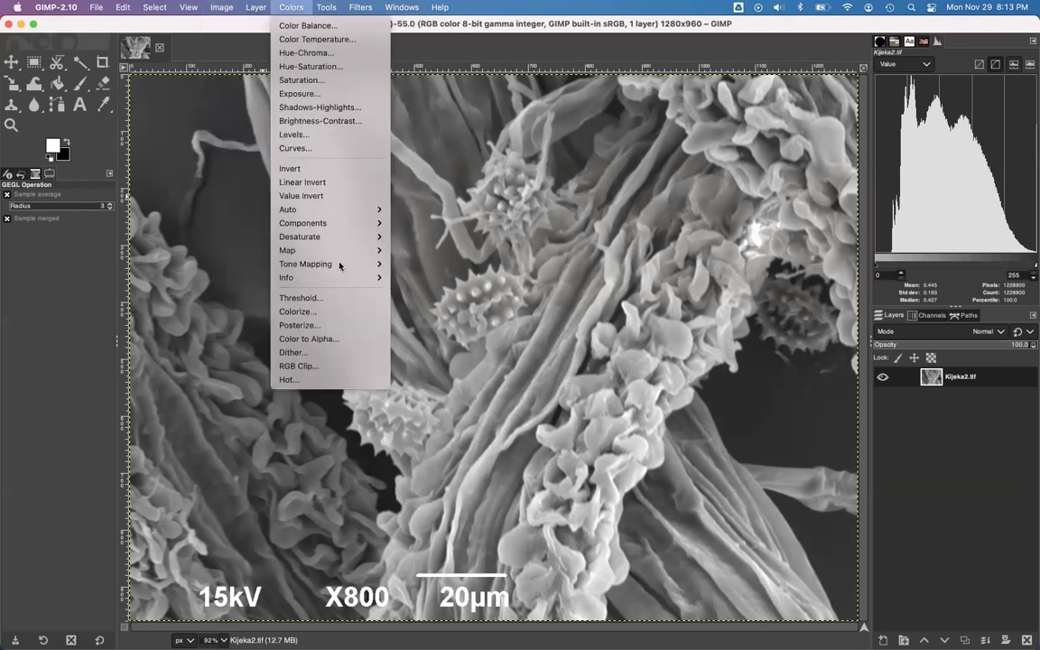
click(327, 311)
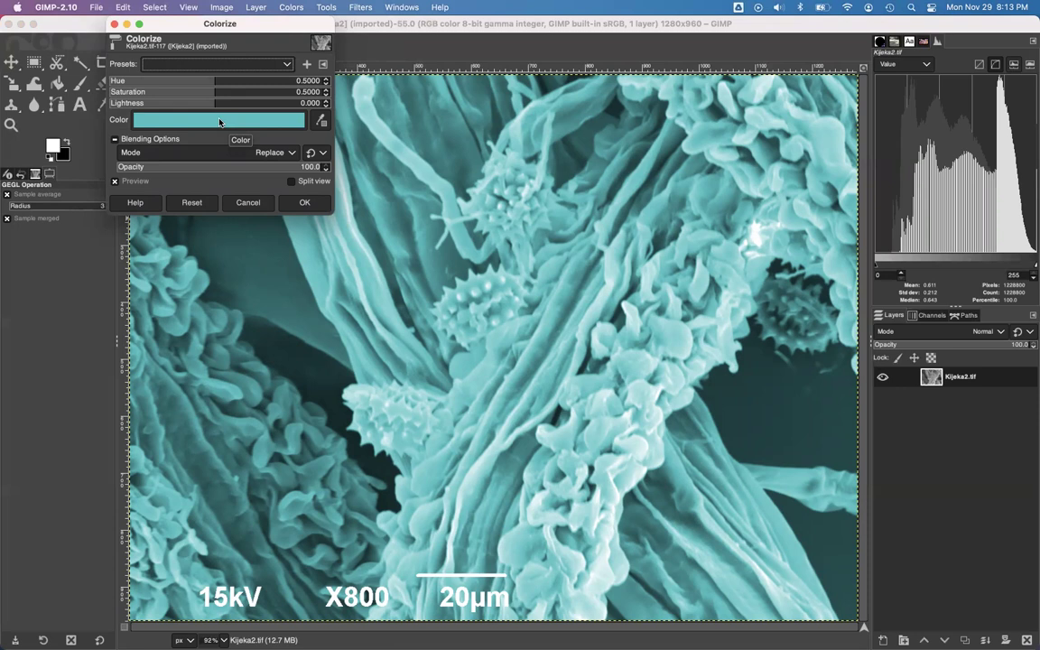
click(247, 203)
click(289, 7)
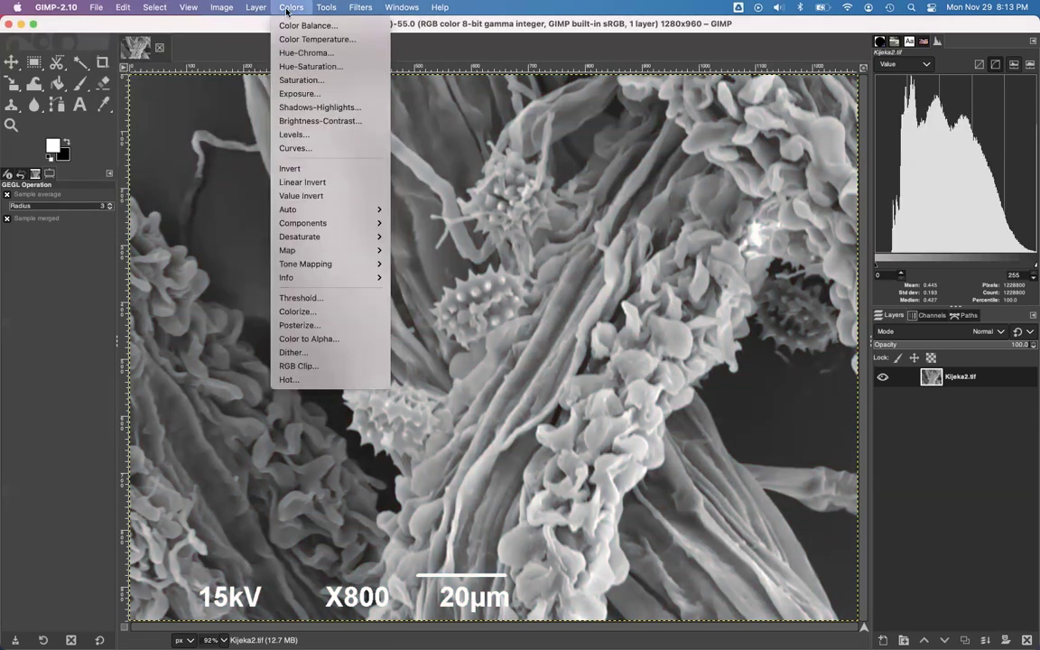
click(311, 134)
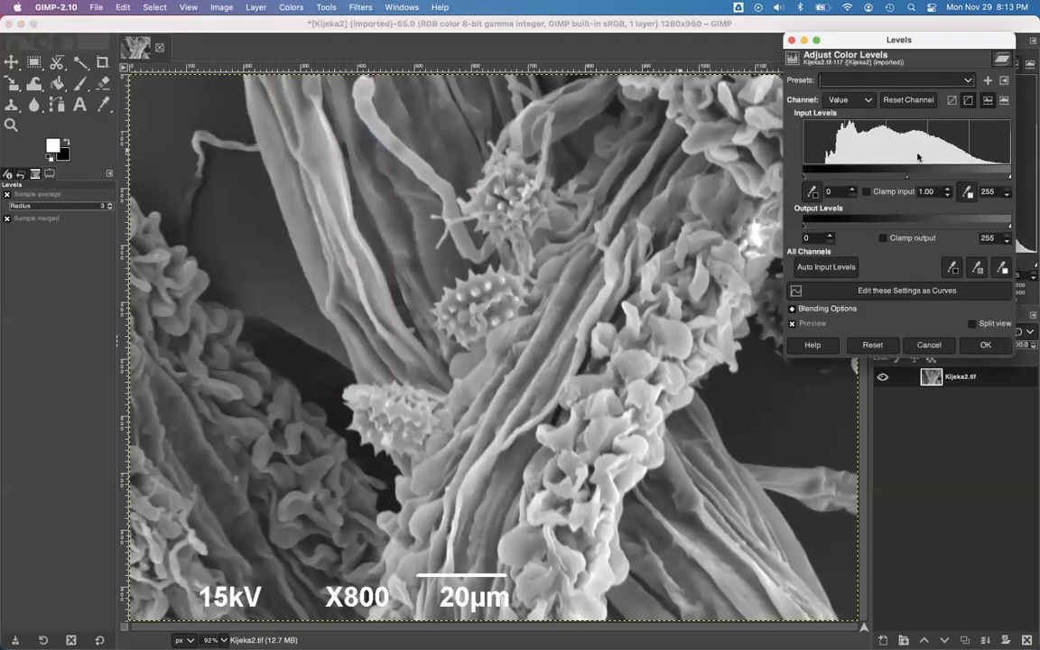
click(868, 100)
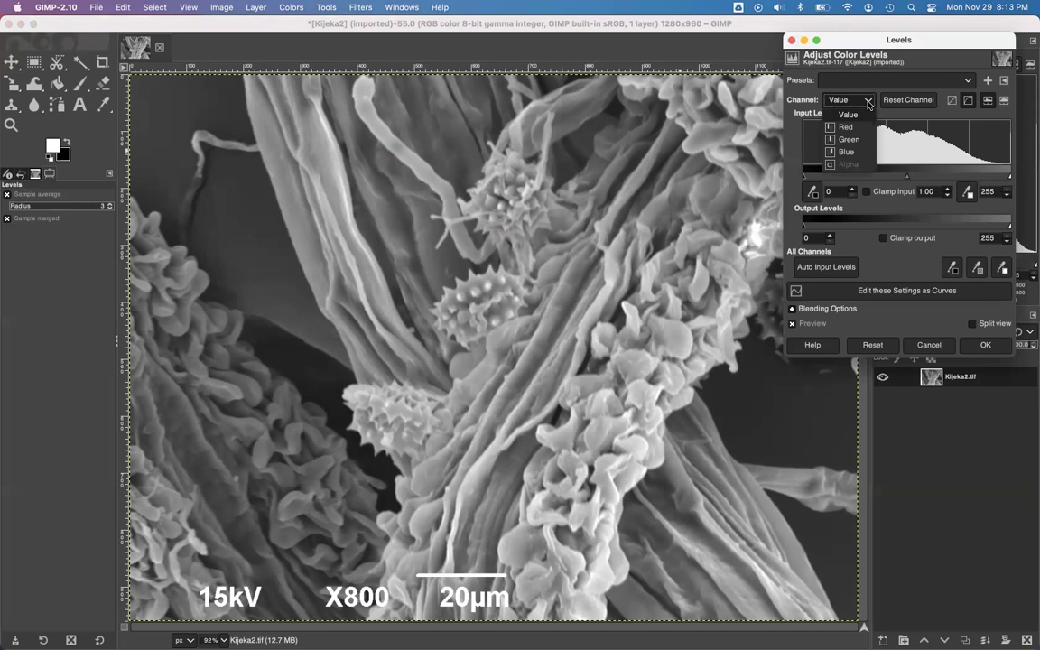
click(853, 127)
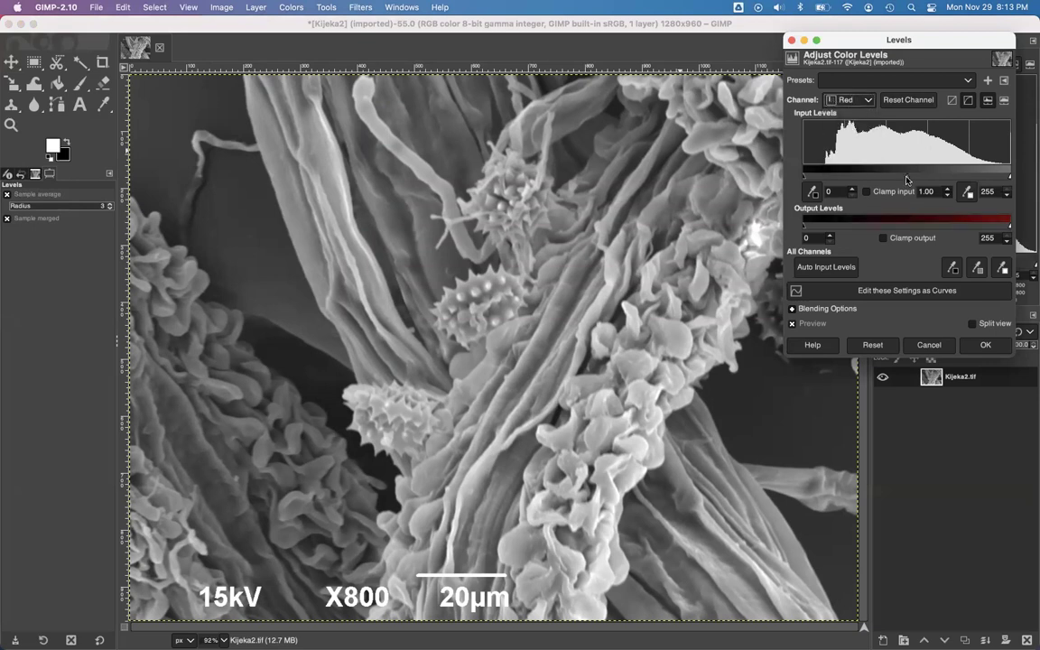
mouse_move(906, 175)
mouse_down()
mouse_move(867, 177)
mouse_move(935, 176)
mouse_move(902, 177)
mouse_up()
click(926, 345)
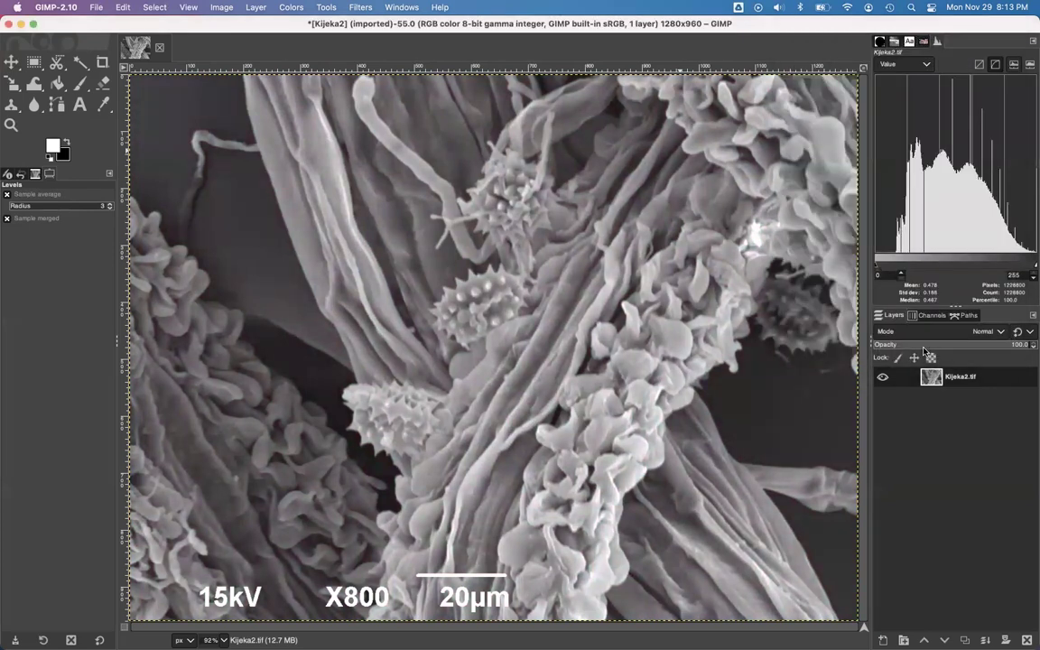
click(290, 7)
click(299, 324)
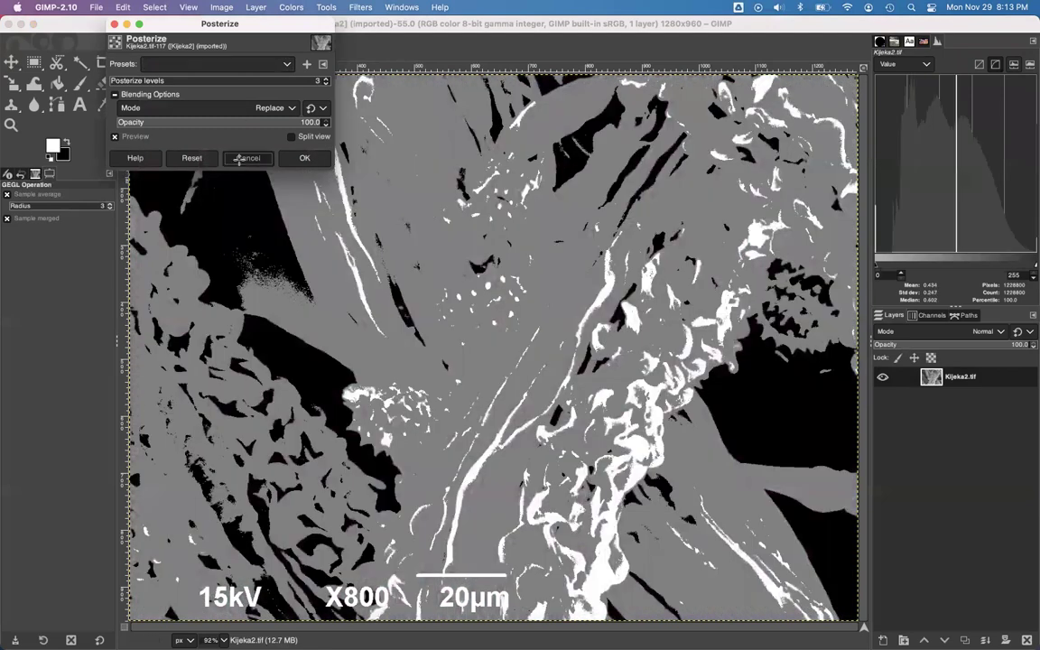
click(248, 158)
Colorize the Kijeka2.tif layer blue with hue 0.6287, saturation 0.2398 and lightness -0.053
click(276, 7)
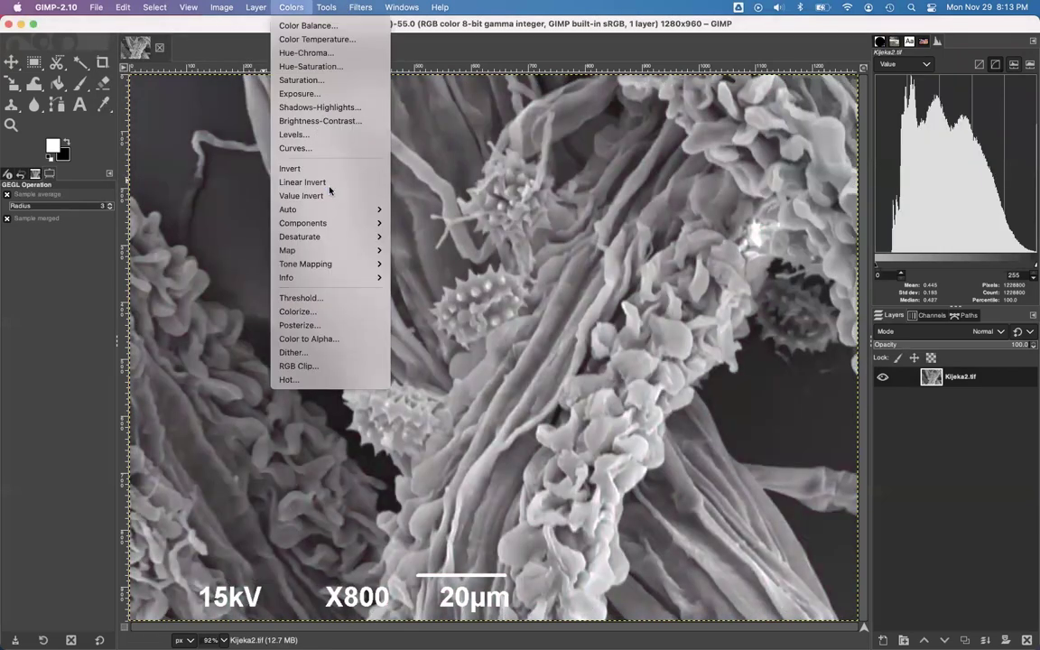
click(320, 314)
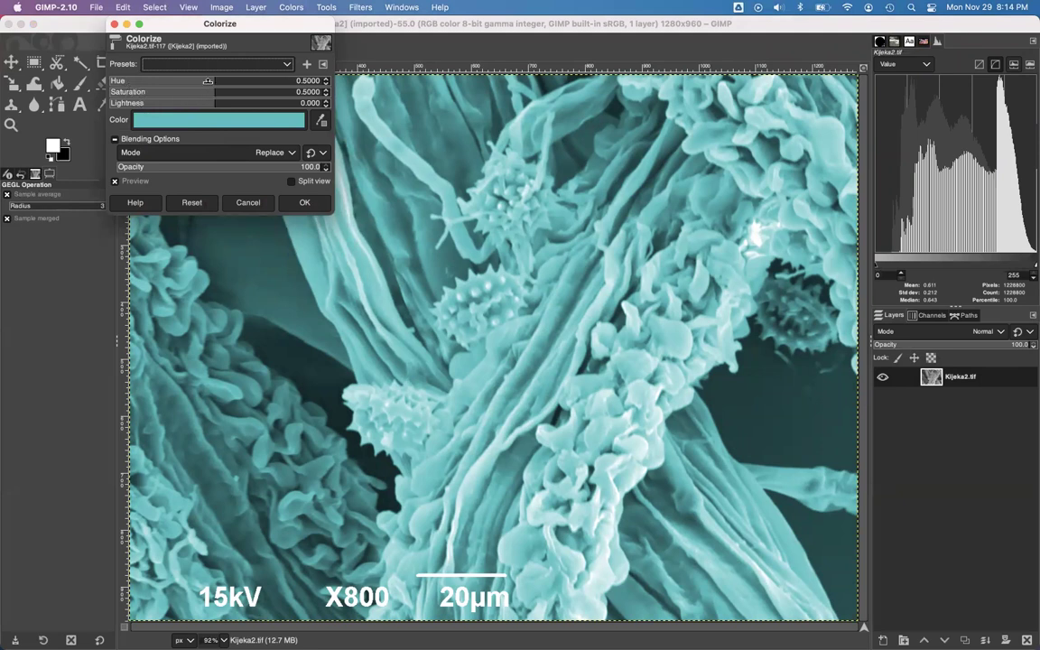
click(167, 81)
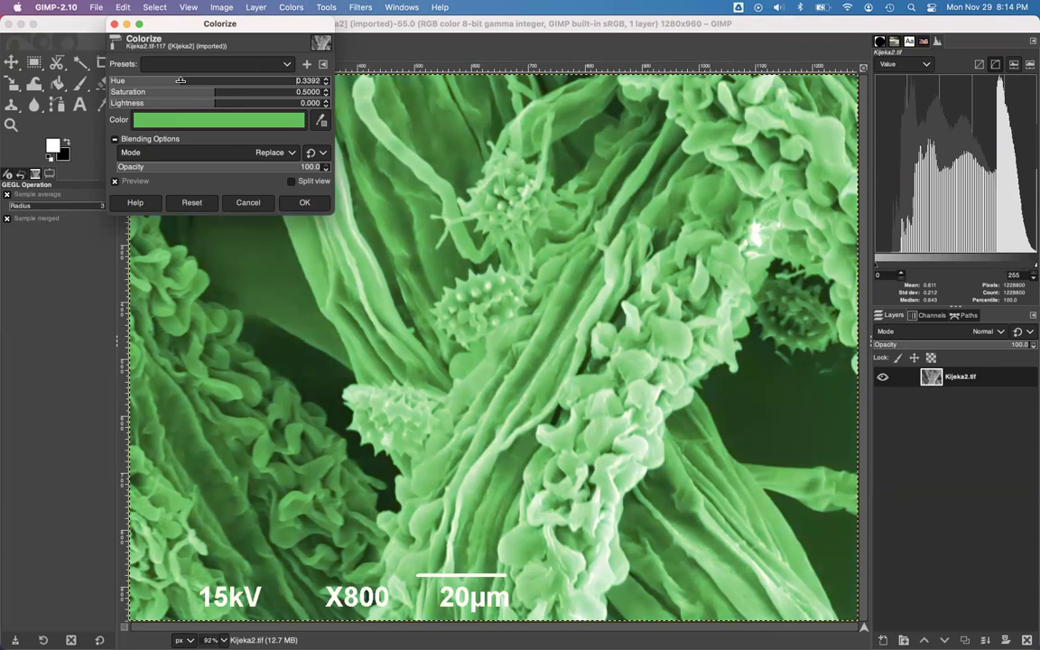
drag(167, 81, 285, 94)
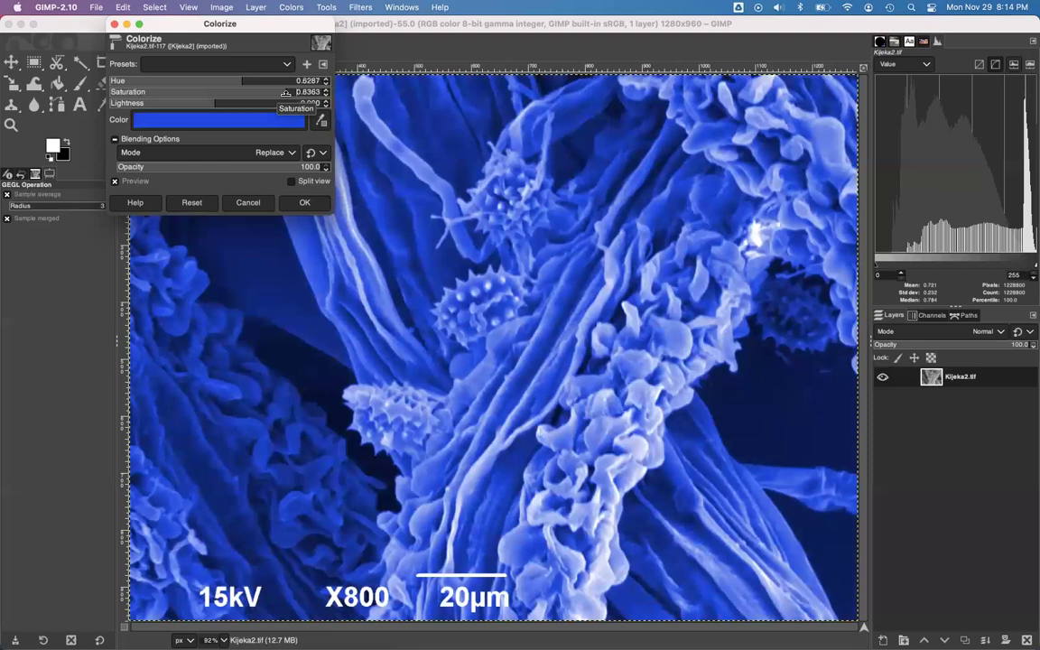
drag(300, 92, 142, 88)
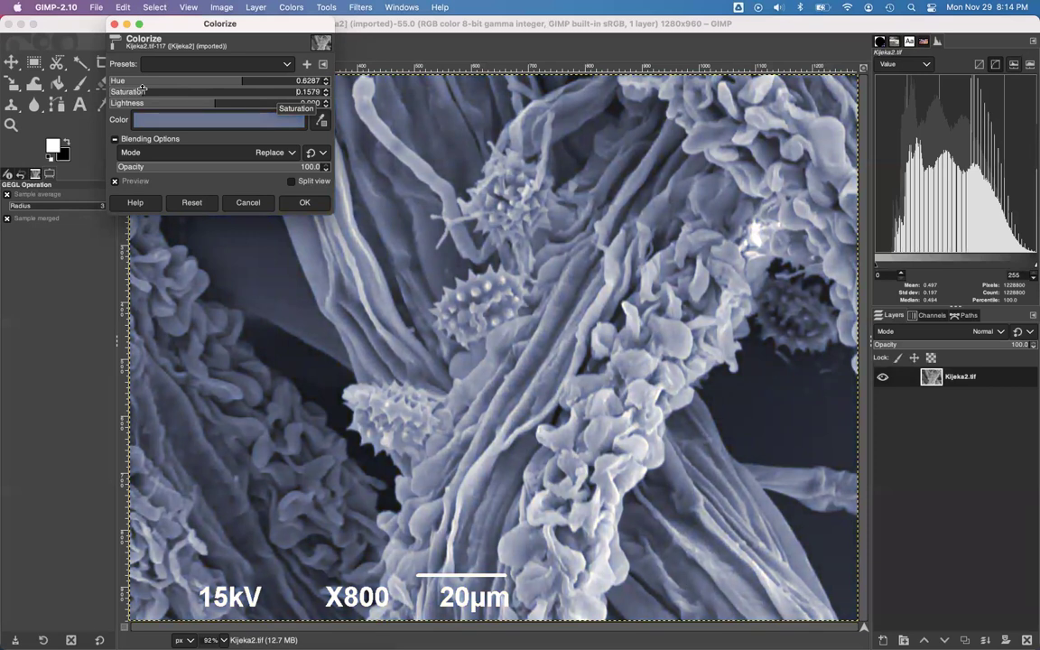
drag(144, 87, 294, 91)
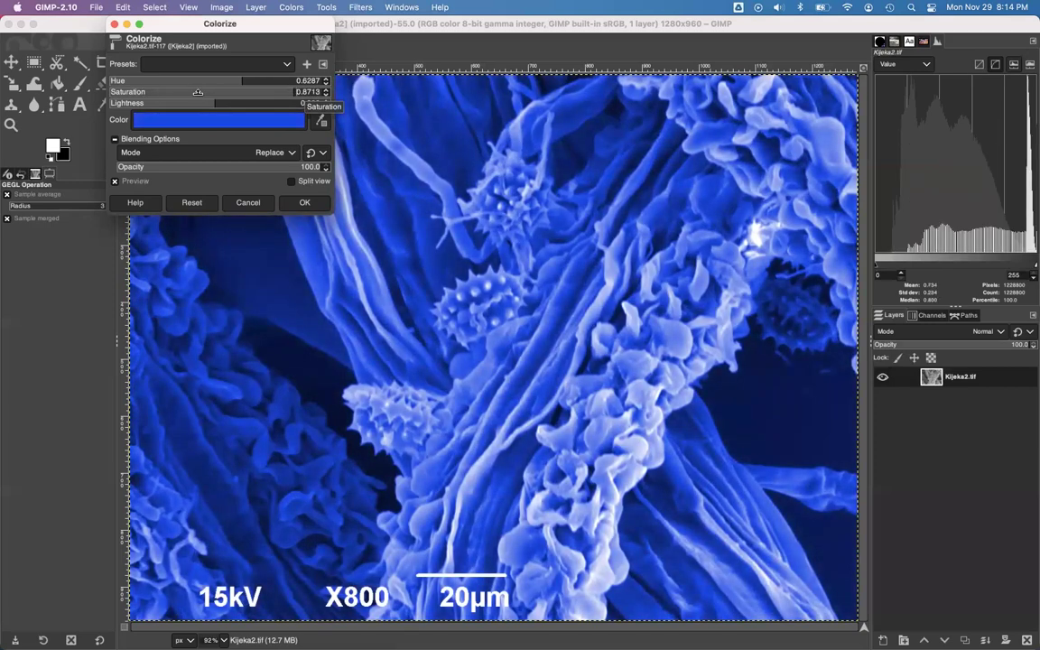
click(159, 92)
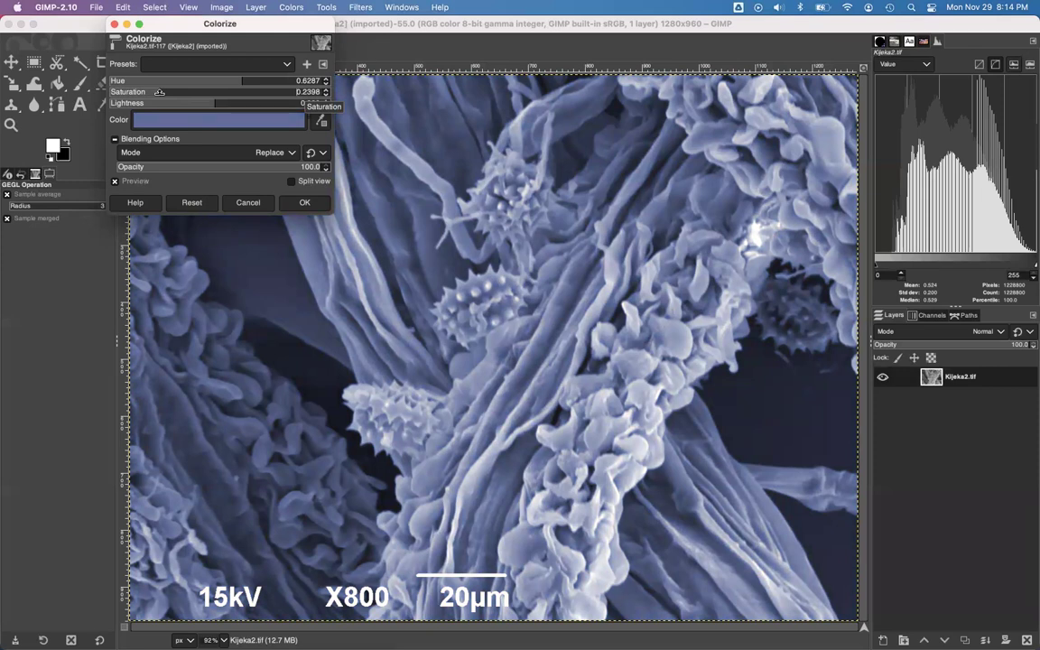
drag(186, 107, 208, 99)
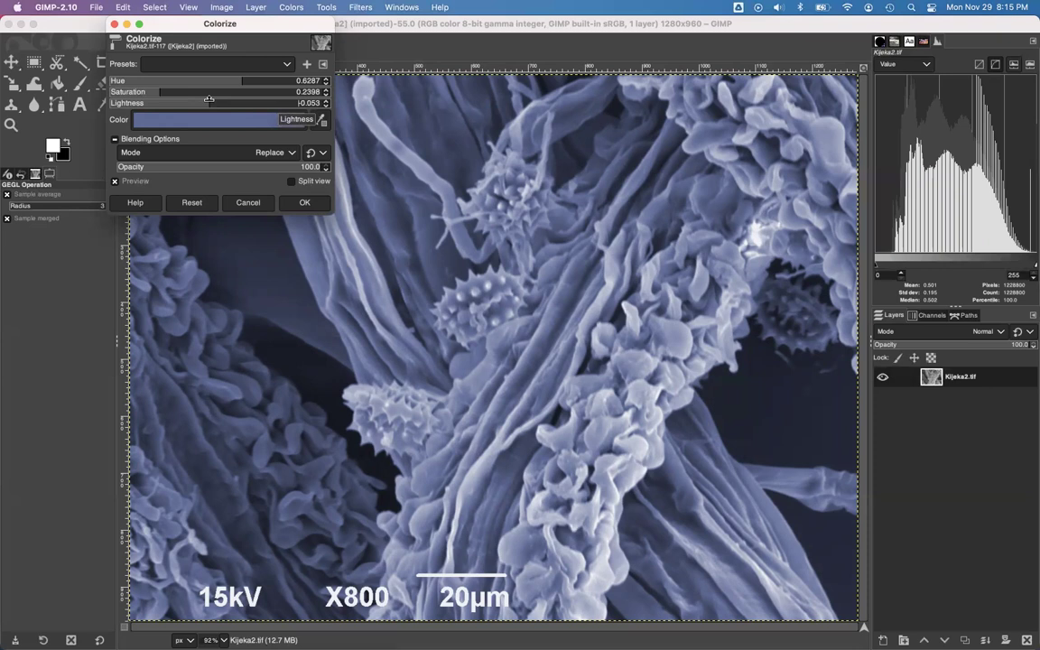
click(304, 202)
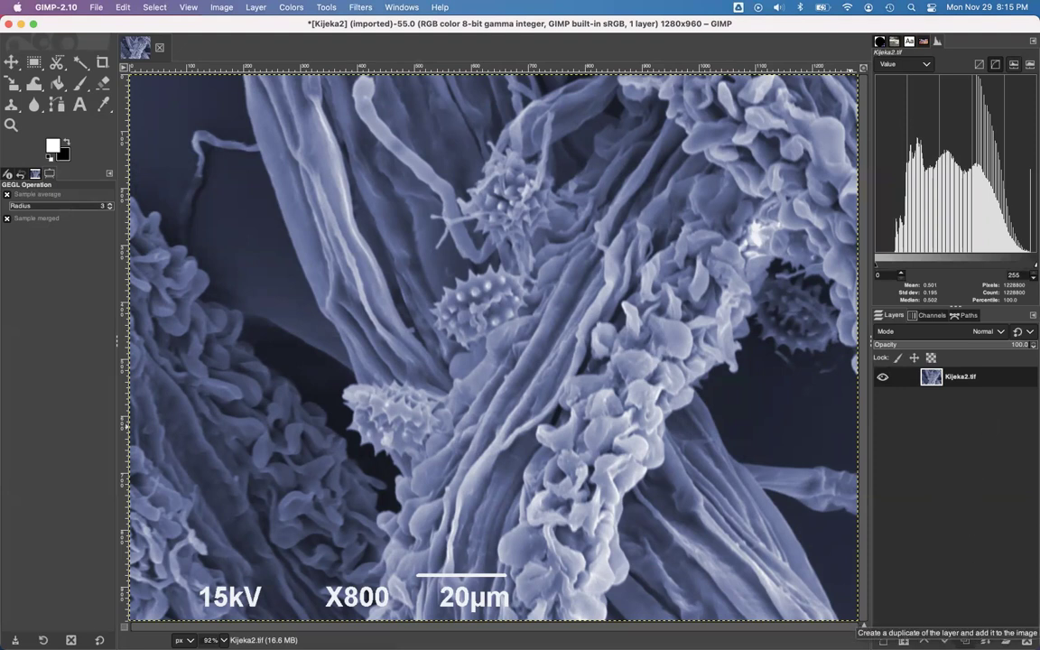
Duplicate the blue Kijeka2.tif layer twice to get three stacked layers
click(964, 640)
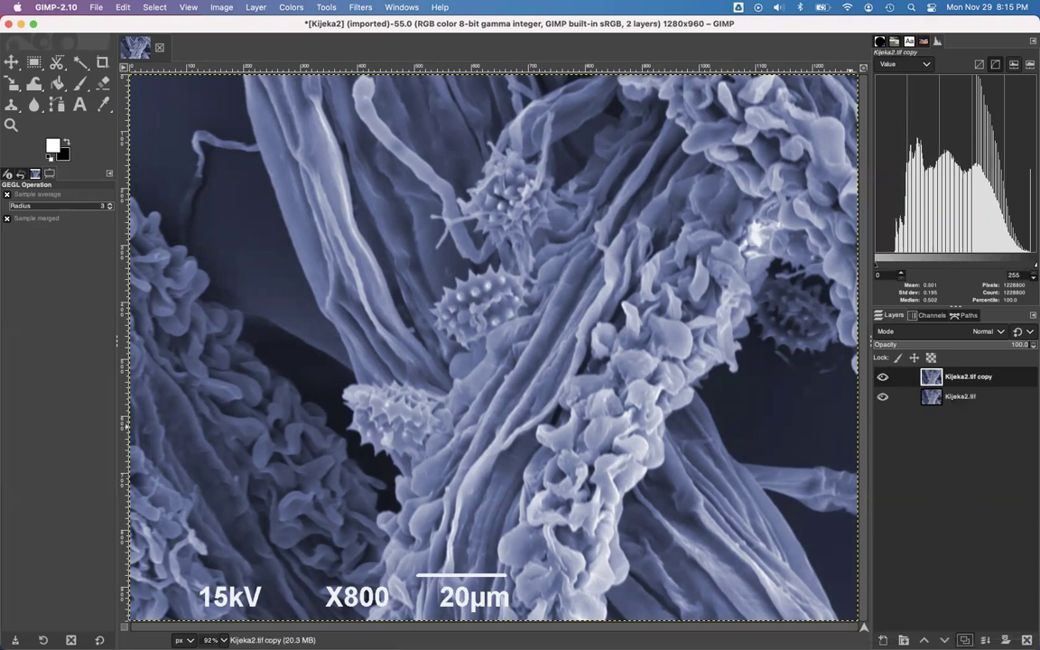
click(965, 640)
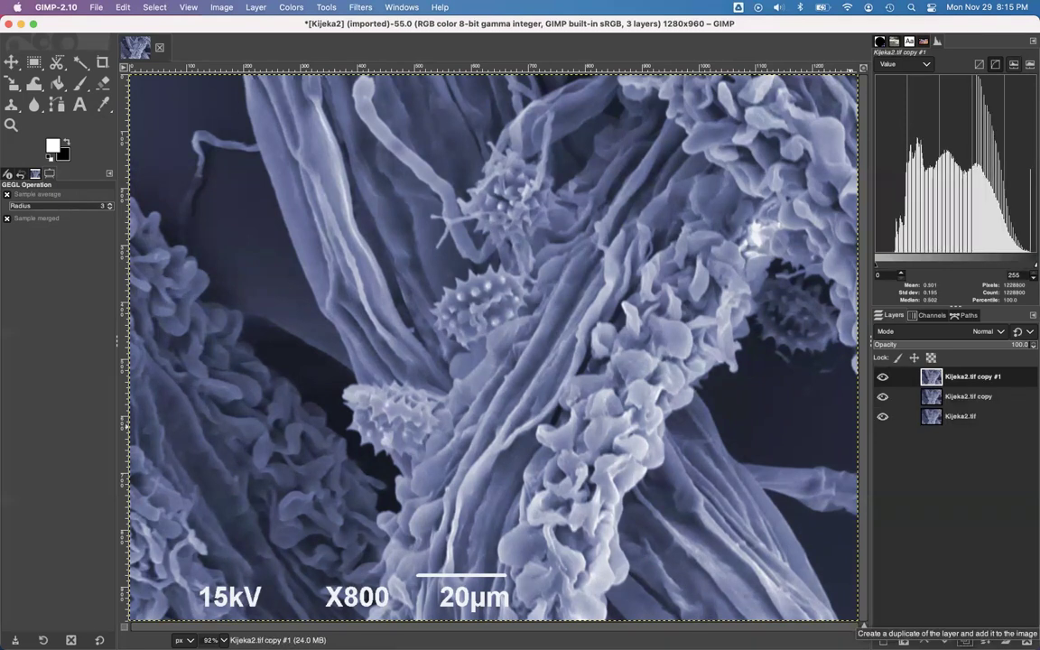
Select the whole top layer, copy it and paste it as a floating selection
click(124, 8)
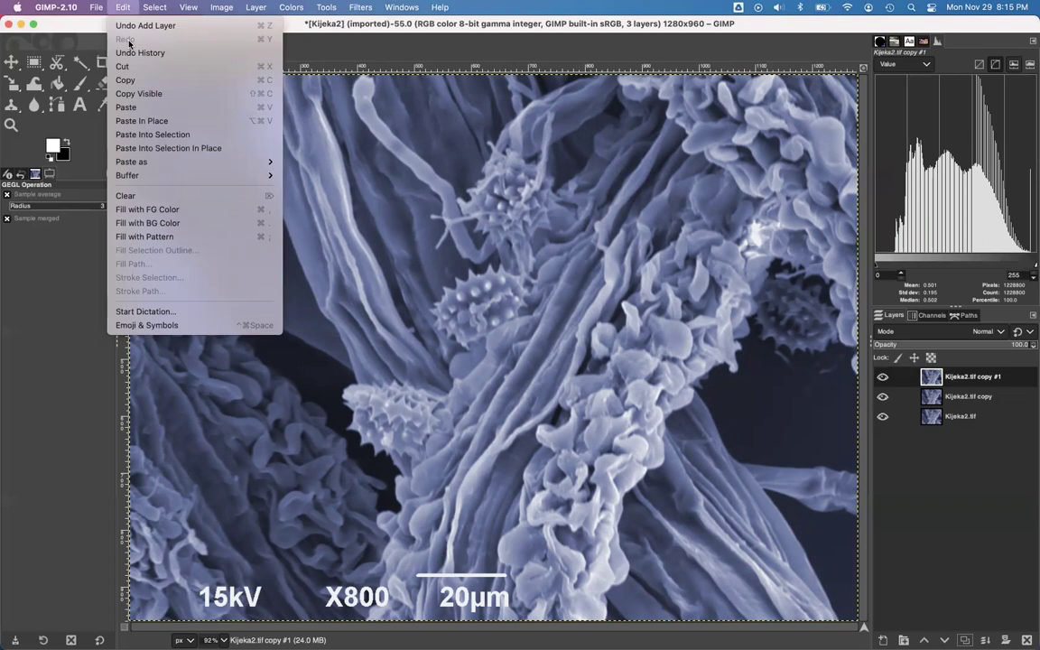
mouse_move(151, 8)
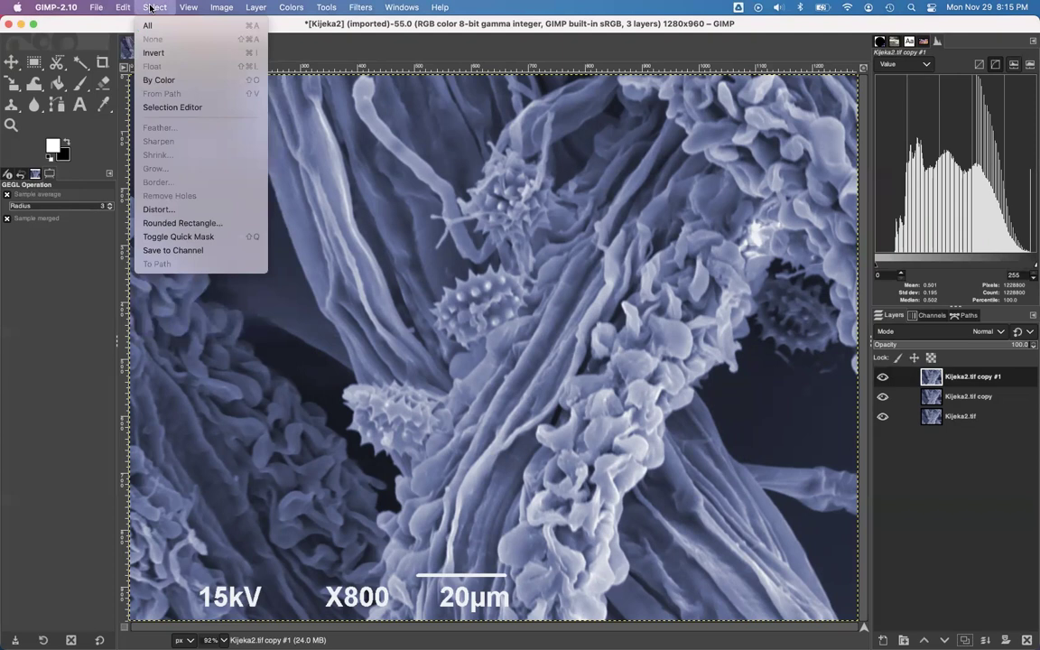
click(138, 27)
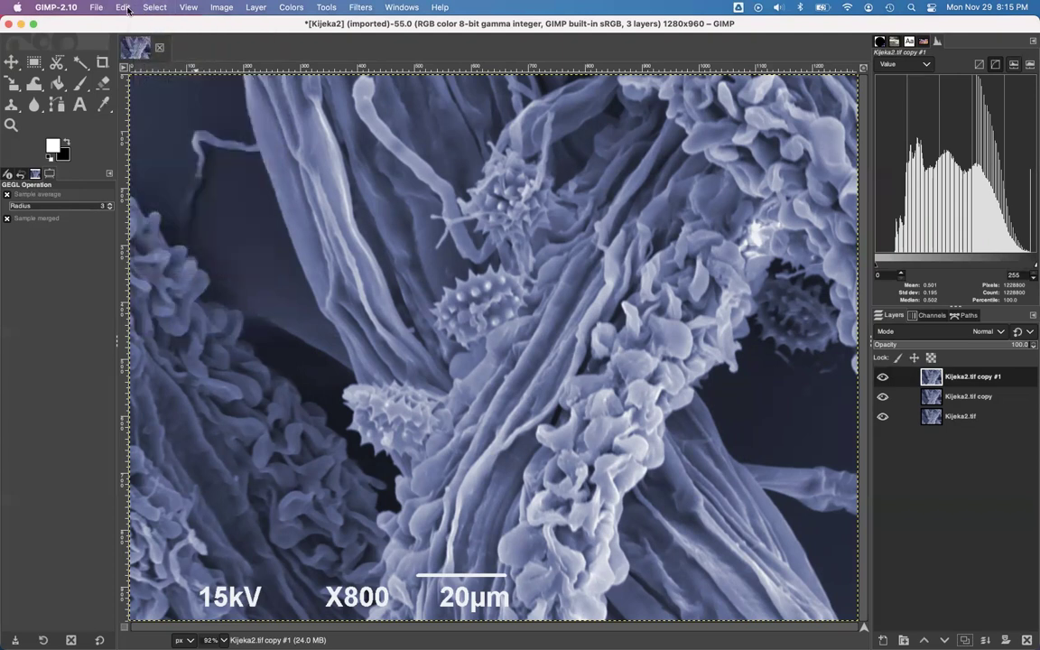
click(125, 8)
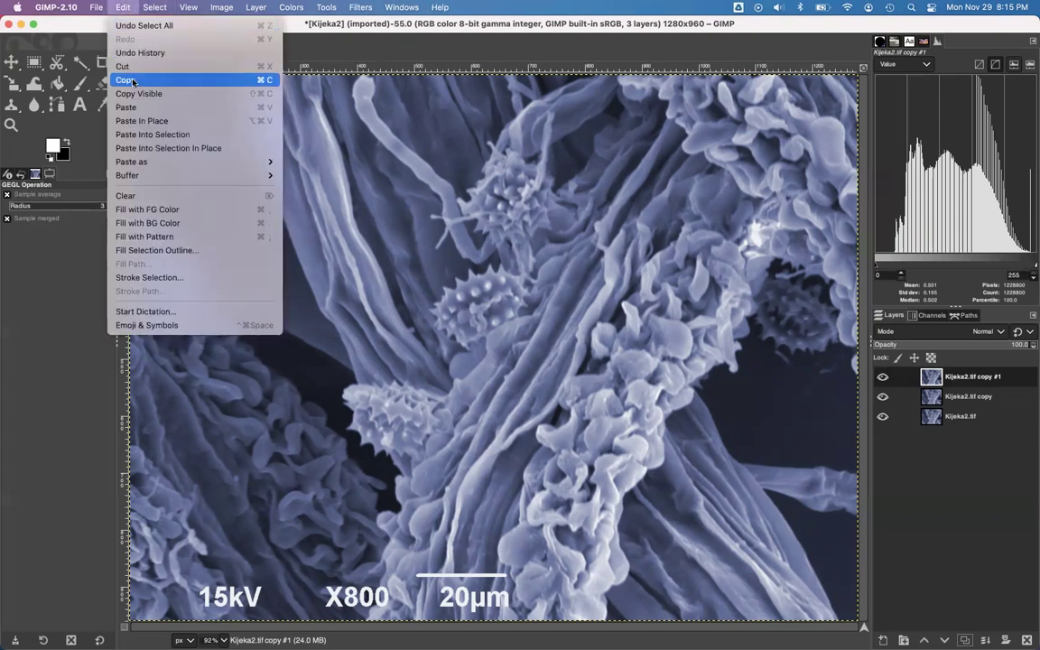
click(132, 80)
click(120, 8)
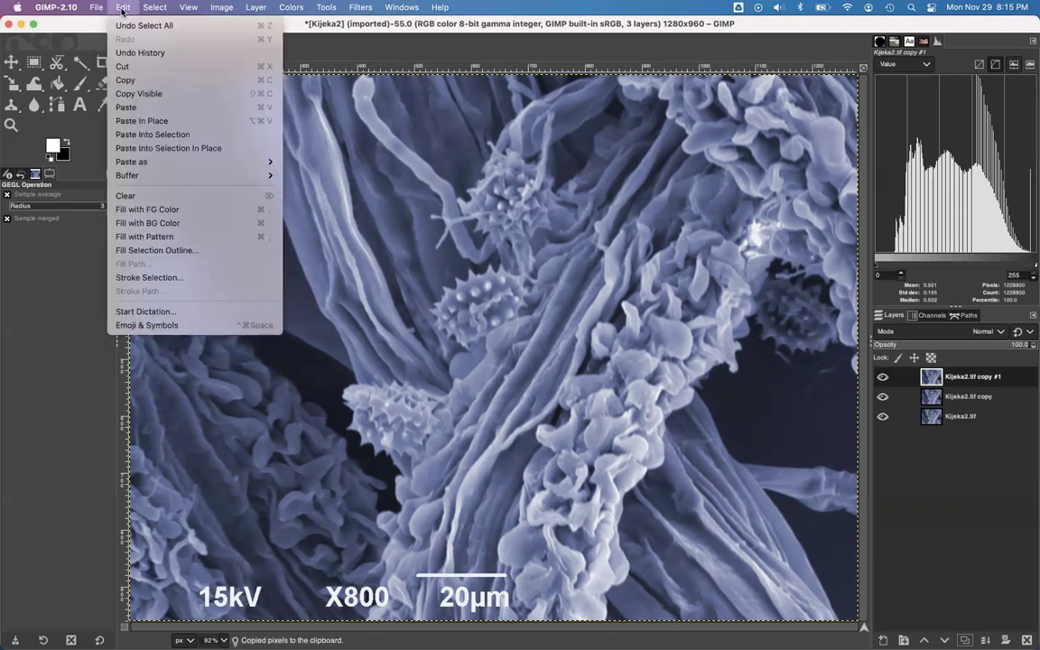
click(151, 109)
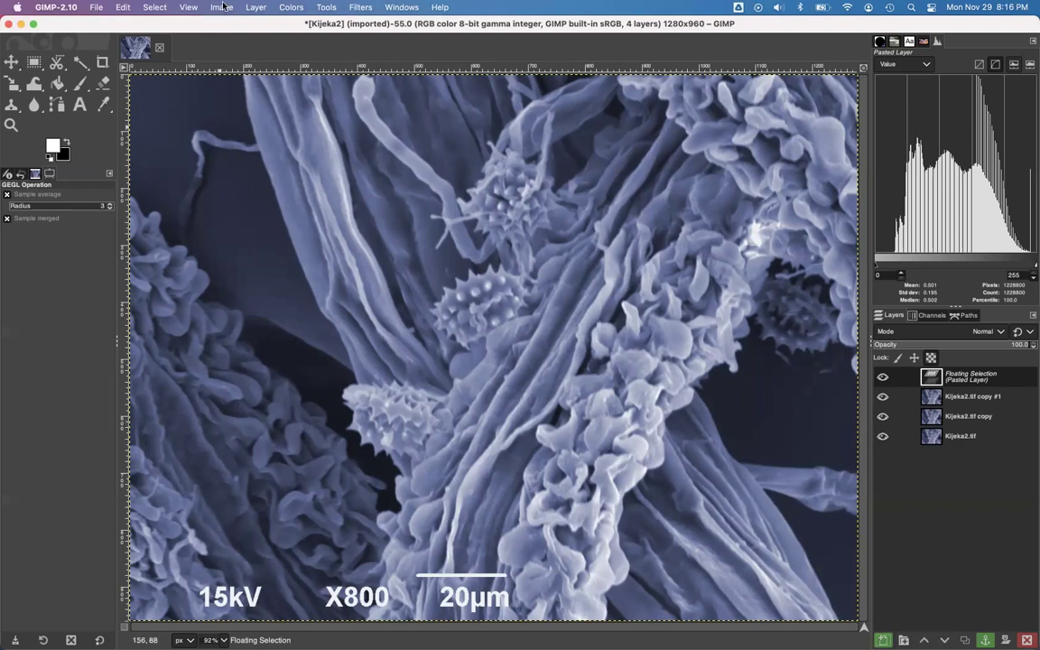
Convert the floating selection to a new layer and colorize it tan with hue 0.0936, saturation 0.3158 and lightness 0.088
click(259, 8)
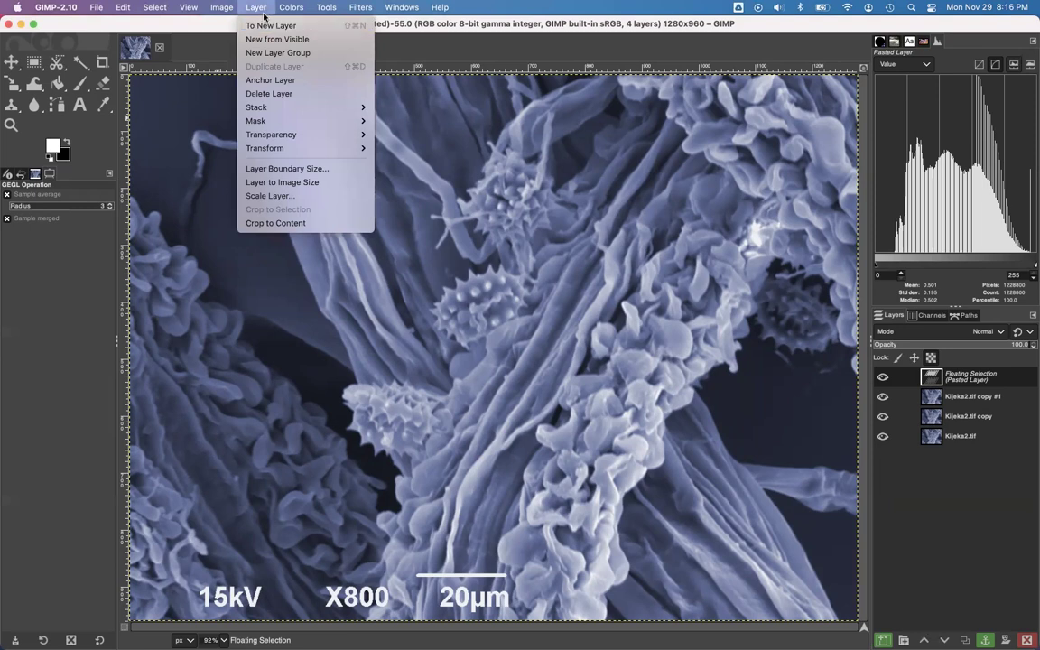
click(267, 28)
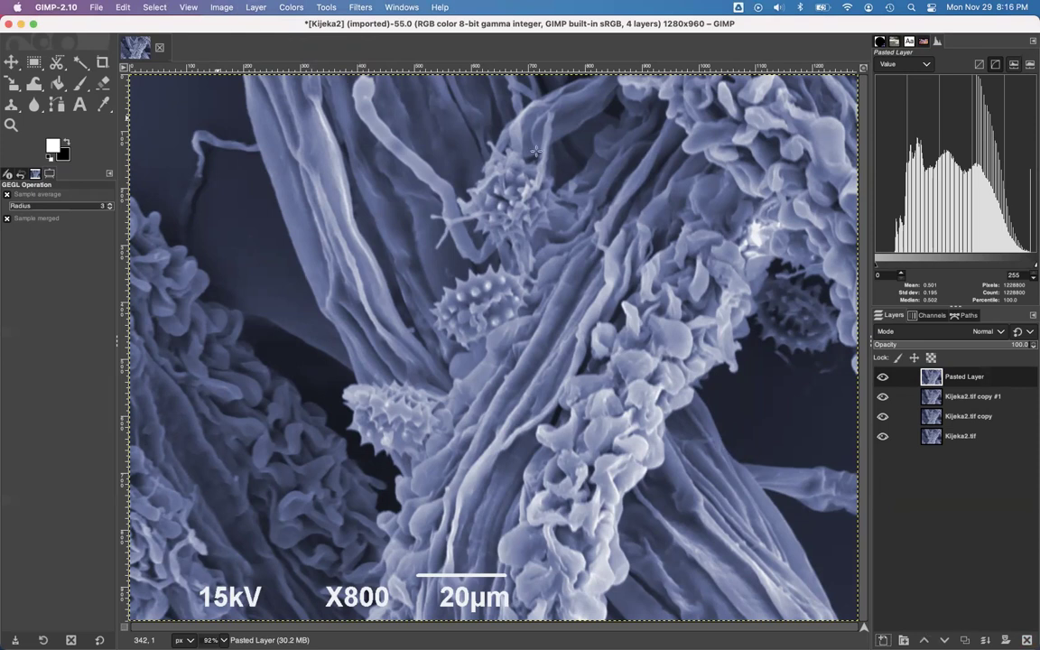
click(287, 7)
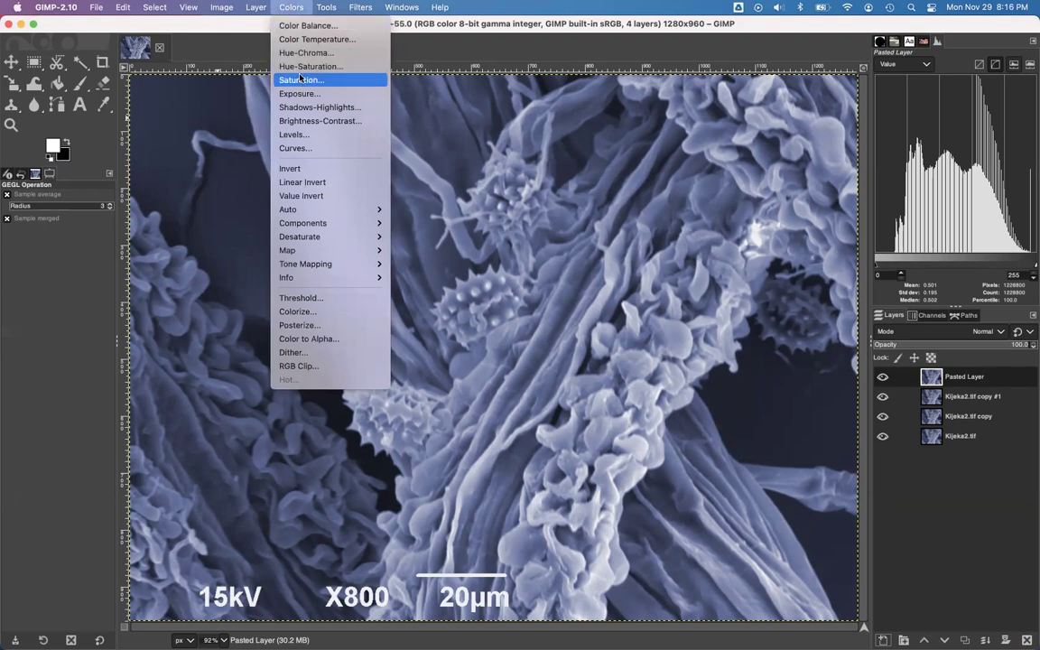
click(298, 312)
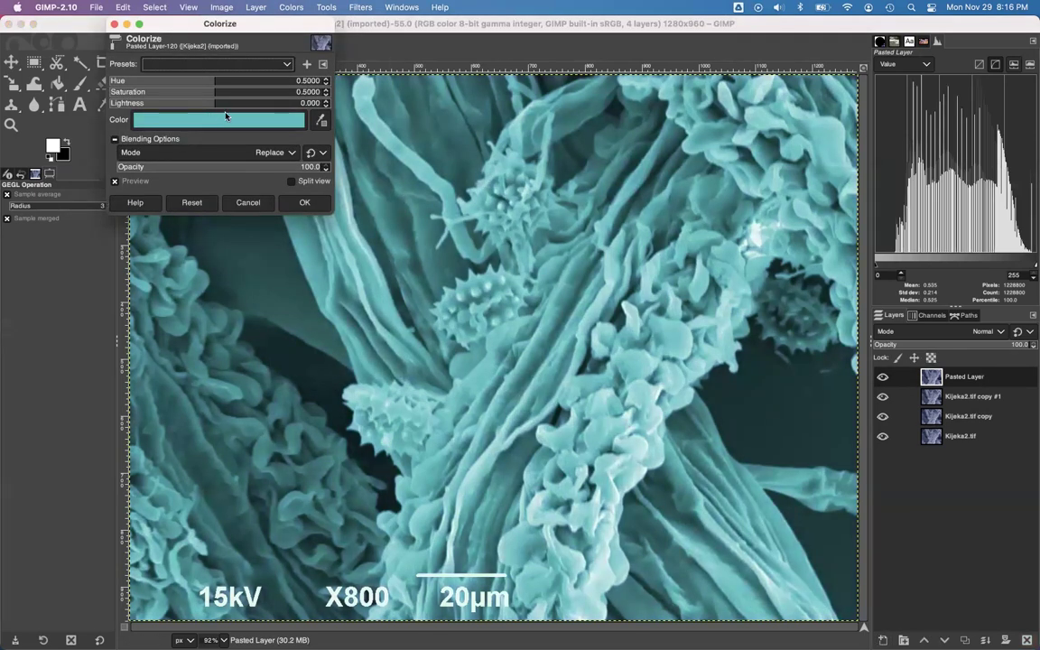
drag(217, 81, 165, 71)
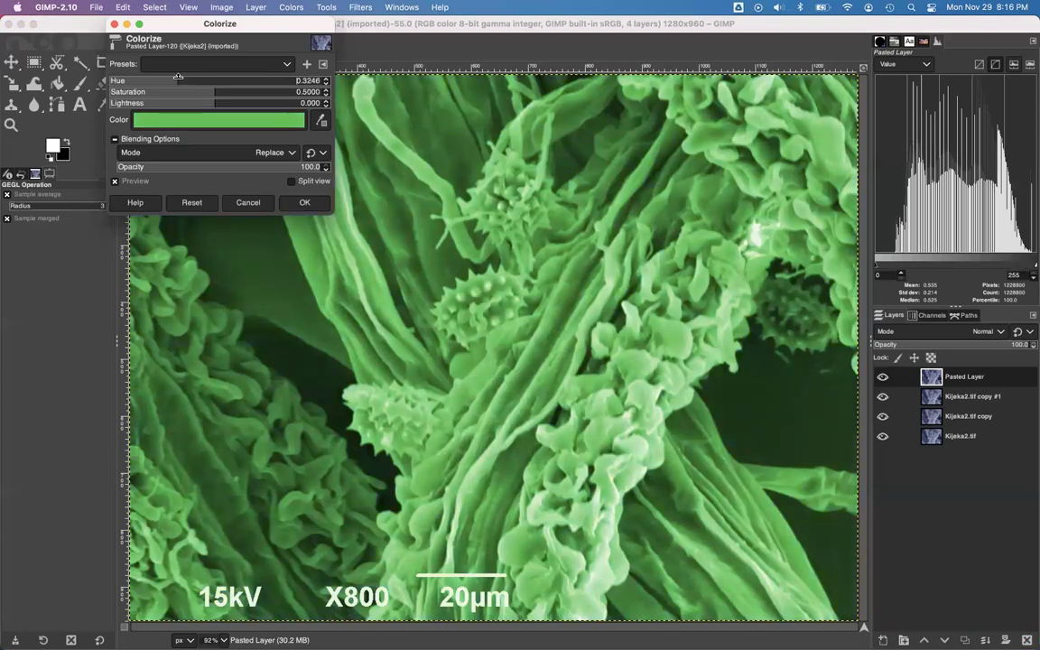
drag(255, 90, 208, 96)
drag(162, 79, 130, 78)
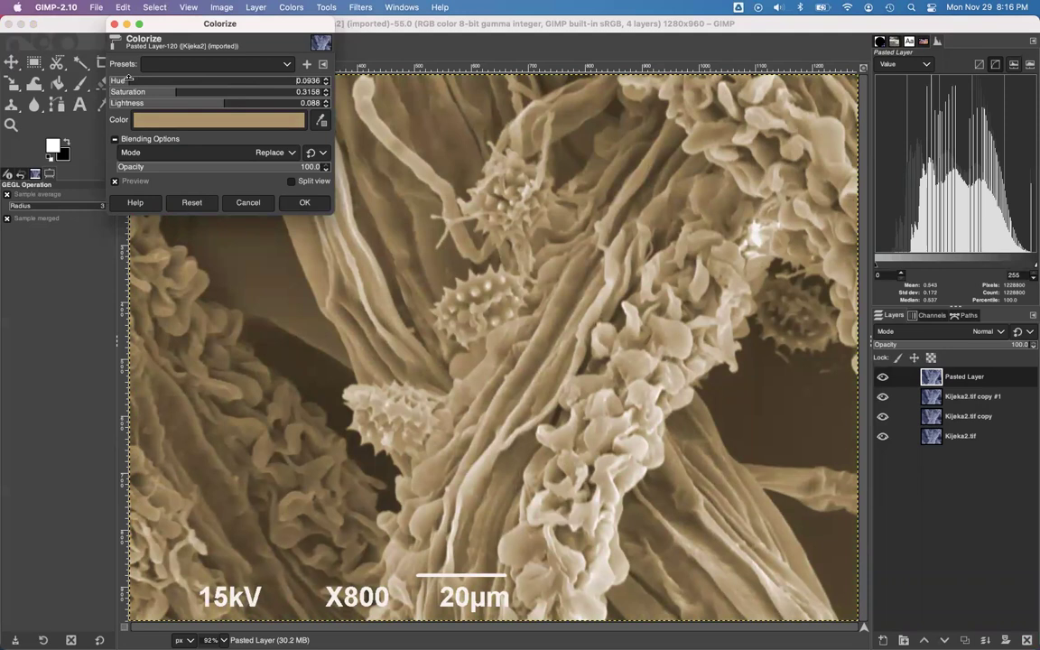
click(295, 204)
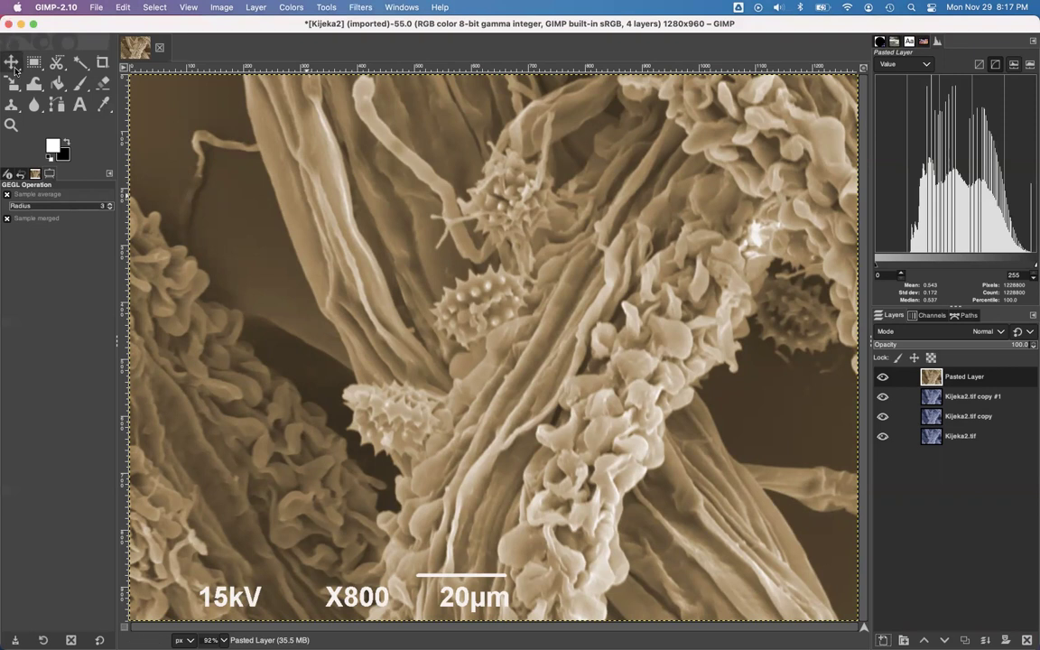
Select the Eraser, try a single dab on the Pasted Layer beside the central pollen grain and undo it
click(103, 84)
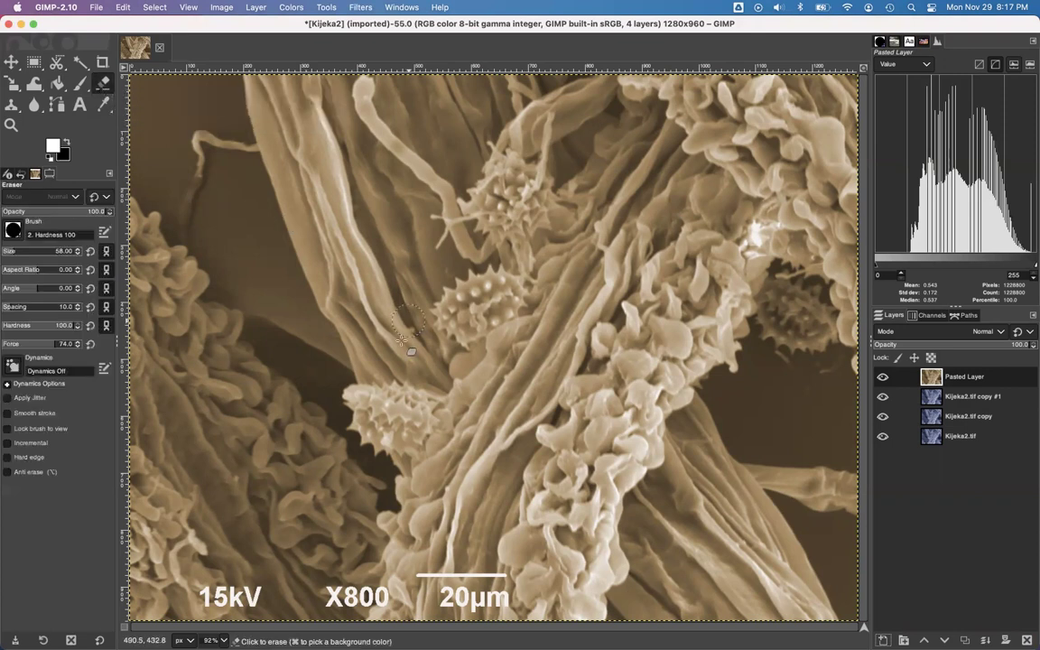
click(383, 330)
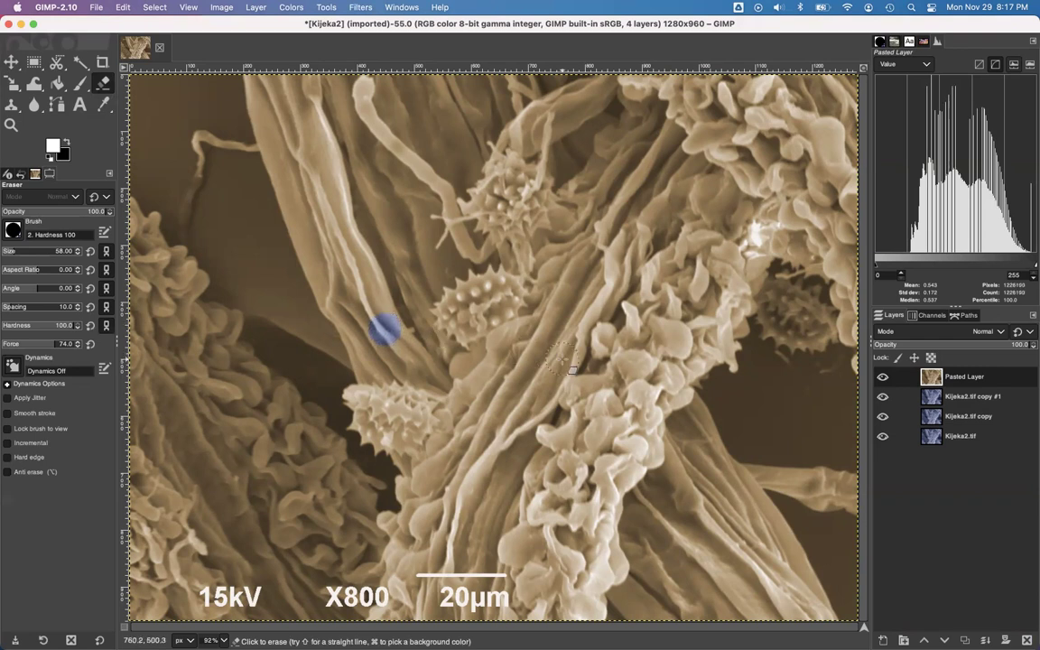
key(super)
key(super+z)
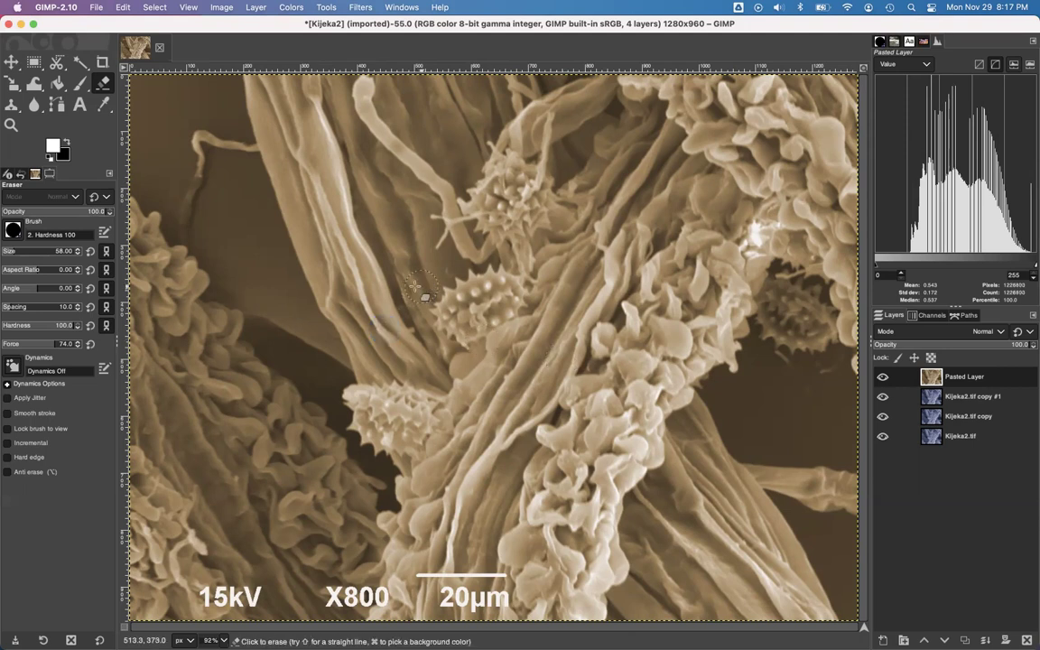
Switch the Eraser's brush to the softer 2. Hardness 075
click(12, 231)
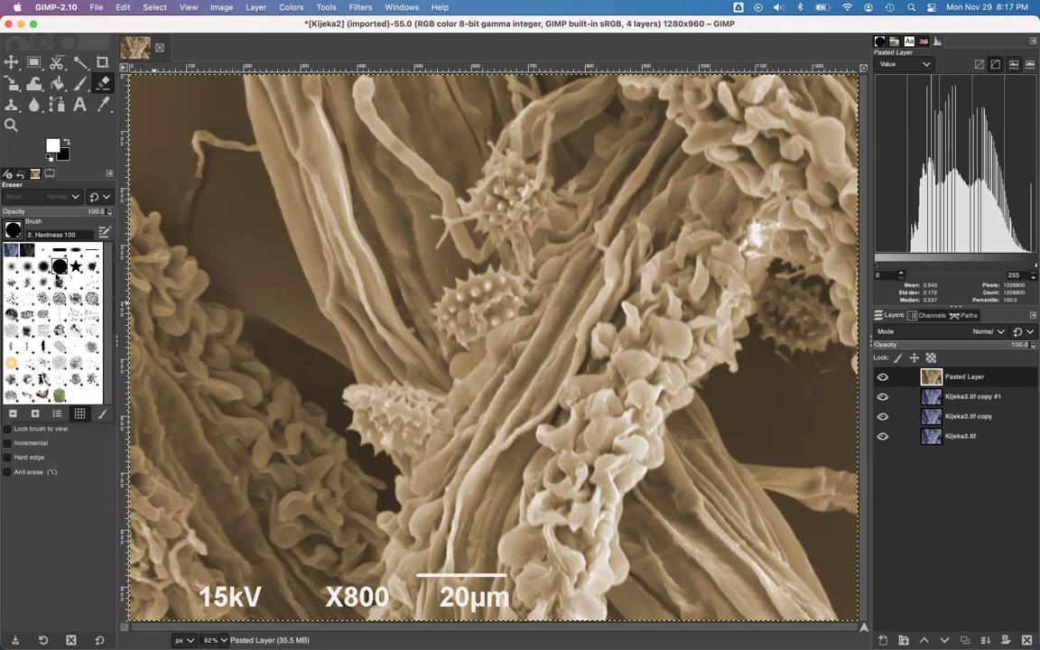
click(17, 233)
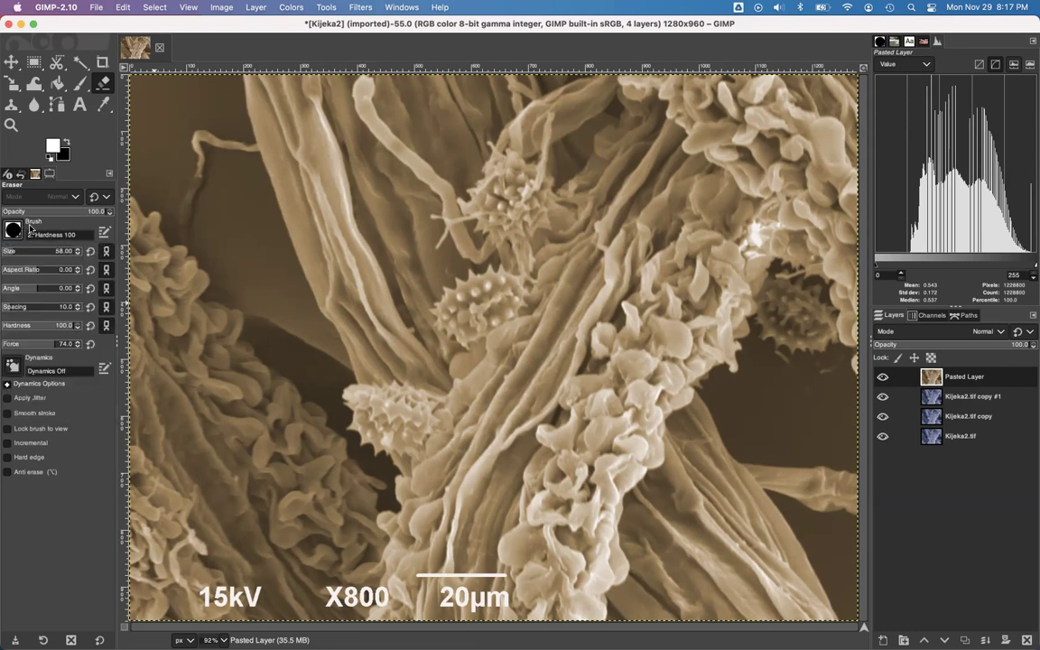
click(12, 231)
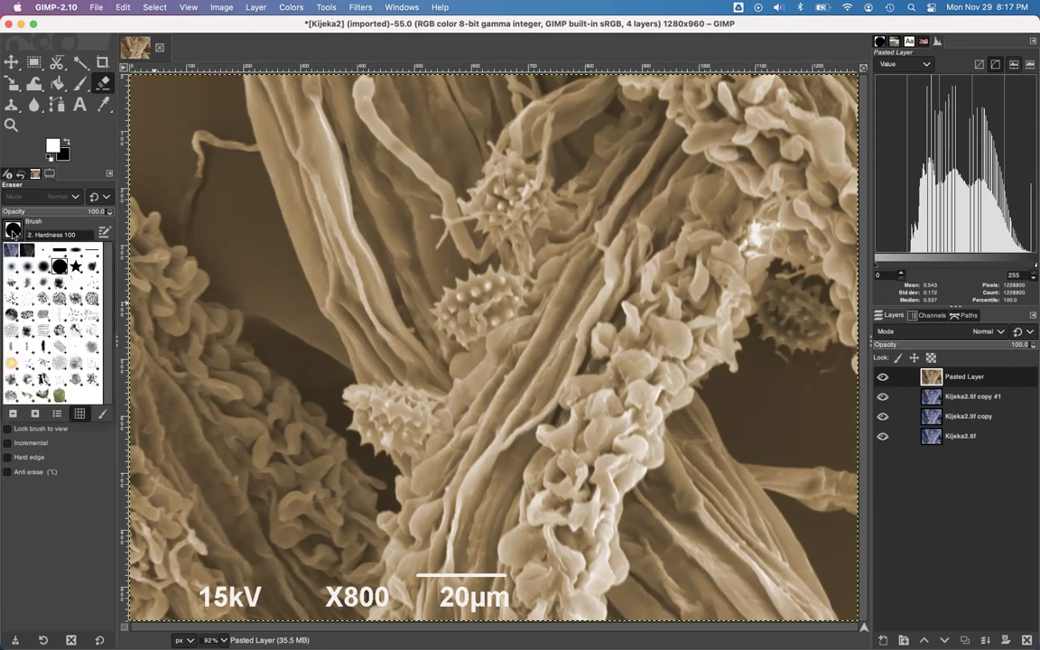
click(44, 267)
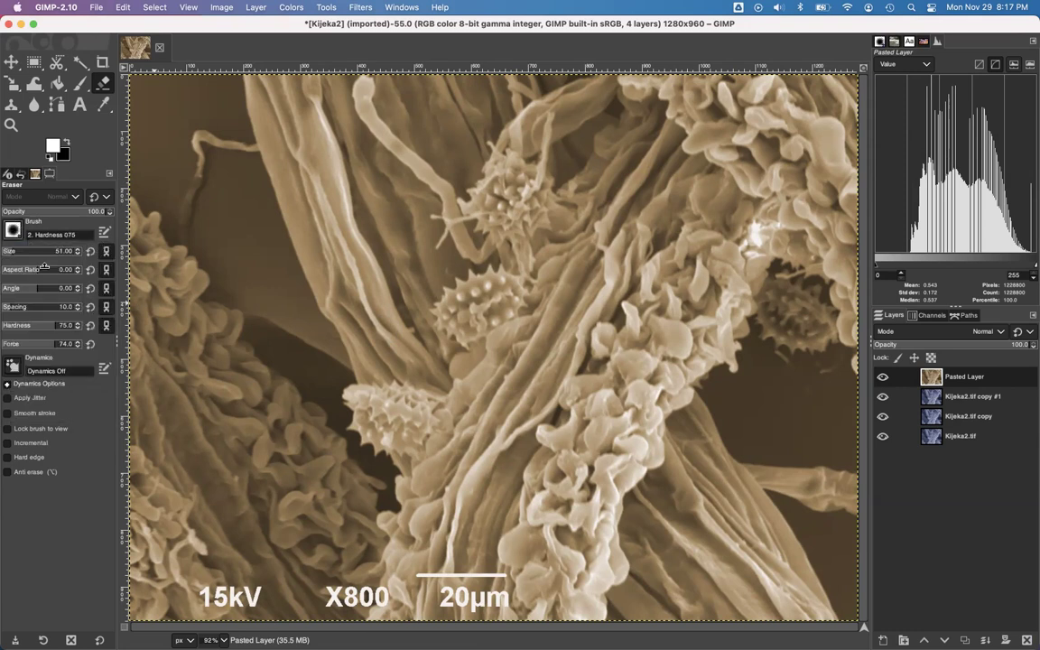
Try erasing with the softer brush over the background and the central pollen grain's upper edge, undoing each stroke
mouse_move(254, 256)
mouse_down()
mouse_move(299, 261)
mouse_move(301, 311)
mouse_up()
key(super+z)
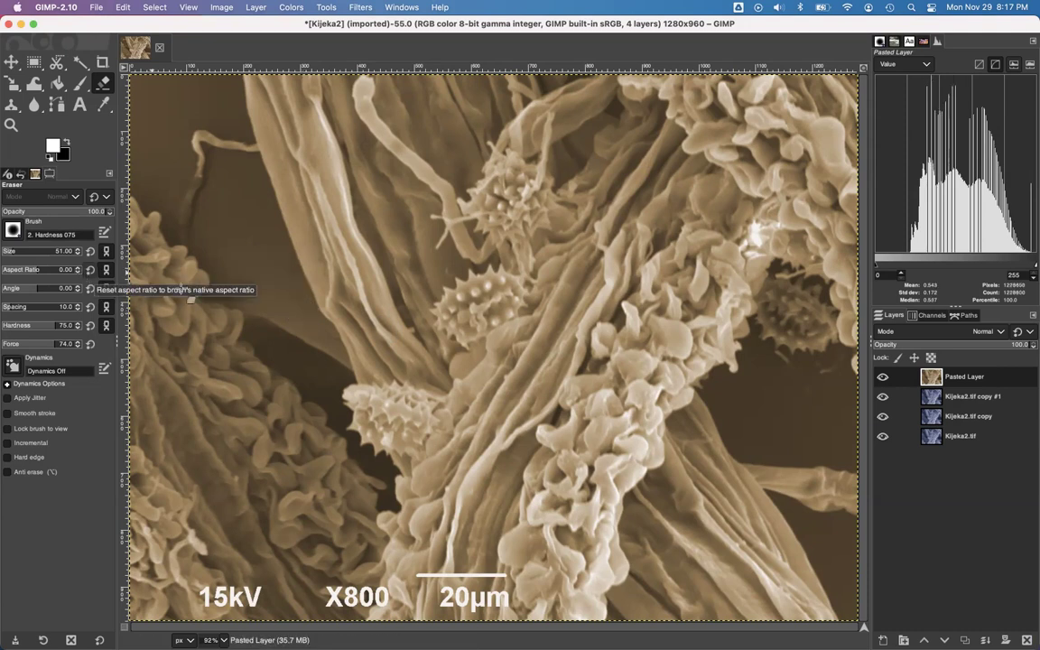
drag(476, 278, 437, 322)
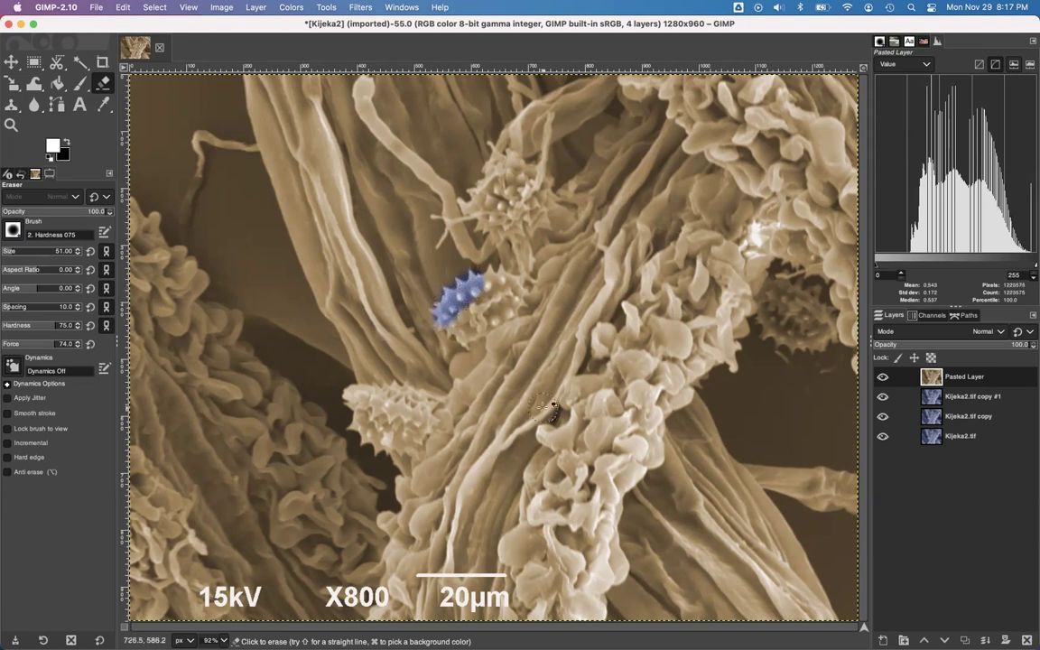
key(super+z)
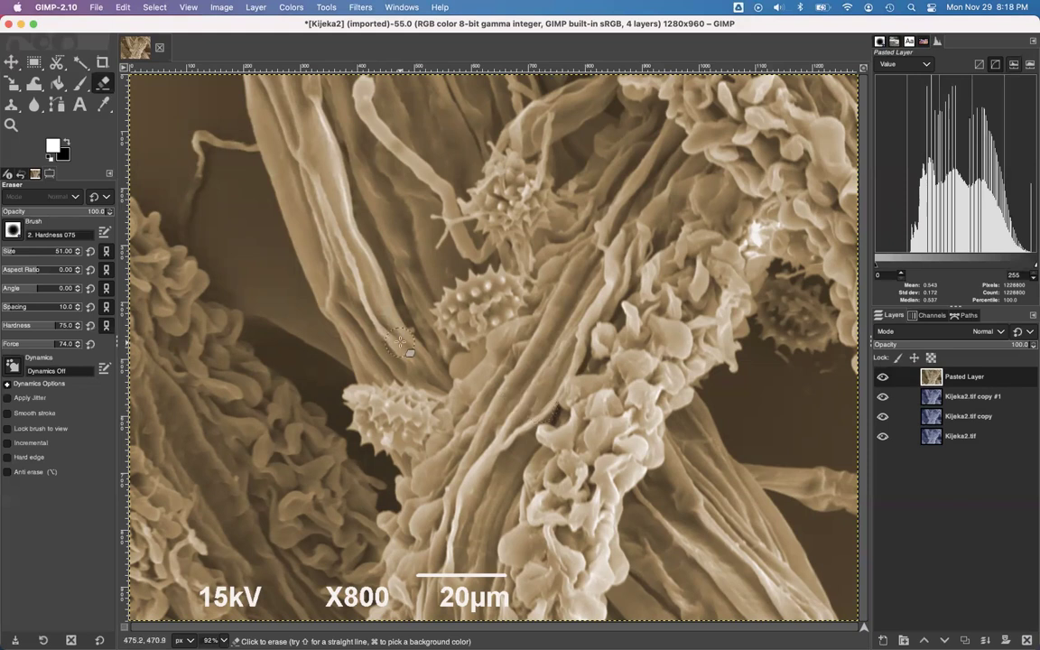
key(shift)
key(shift)
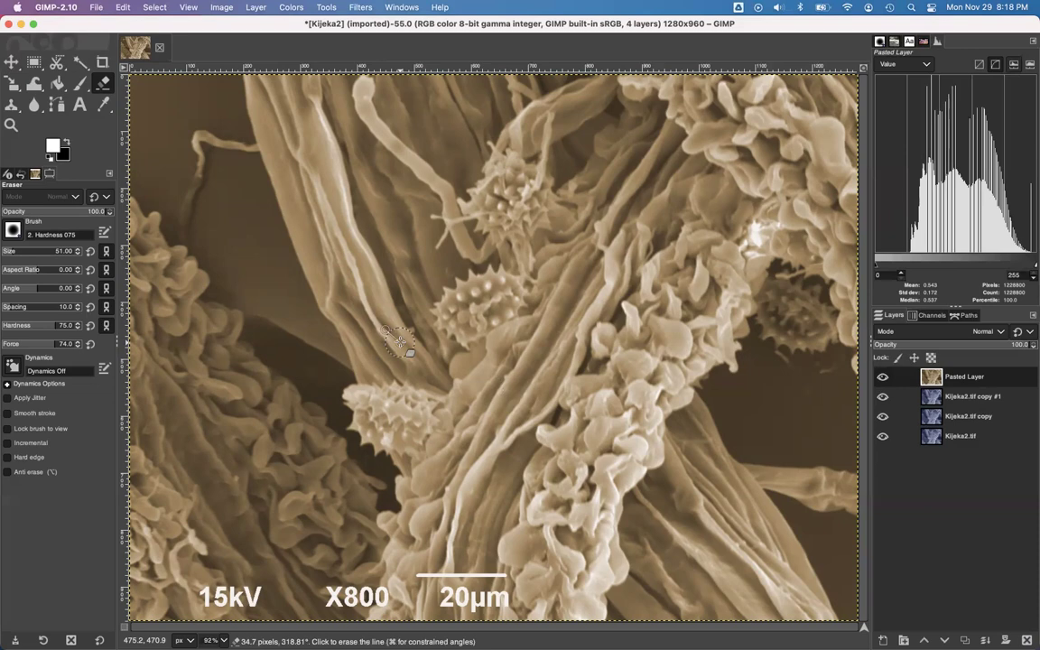
scroll(399, 341, up, 10)
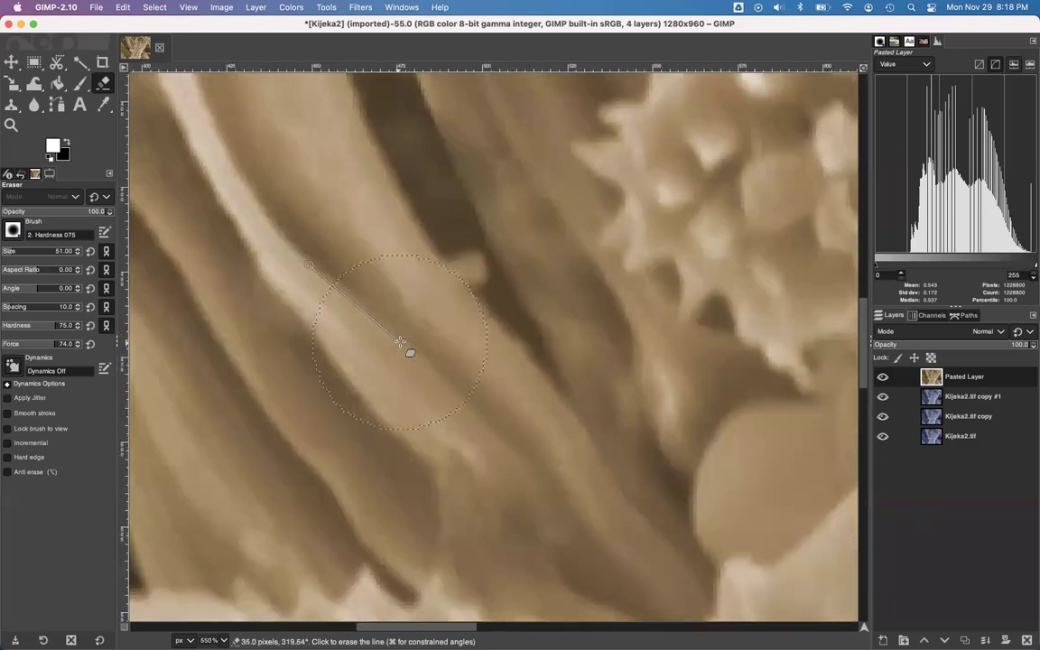
scroll(399, 341, up, 4)
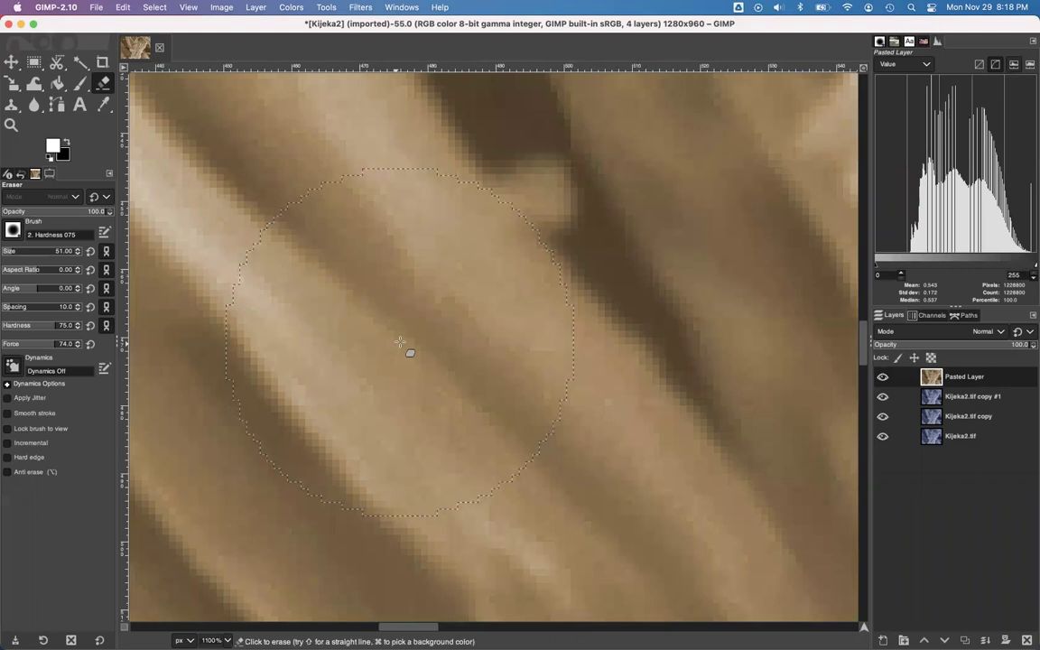
scroll(399, 341, down, 2)
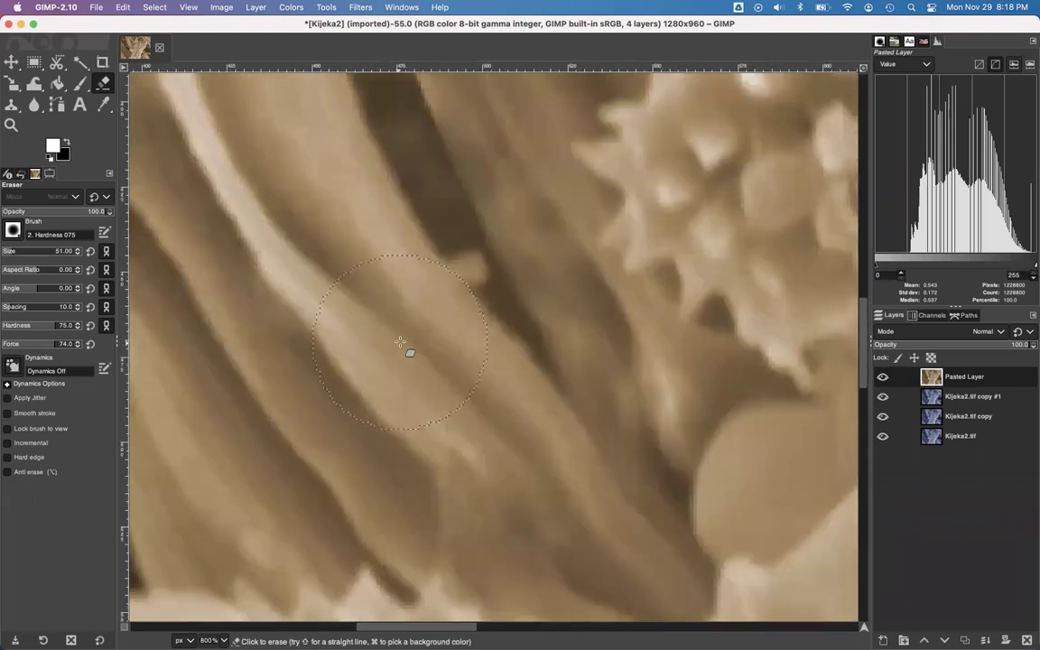
scroll(398, 341, up, 4)
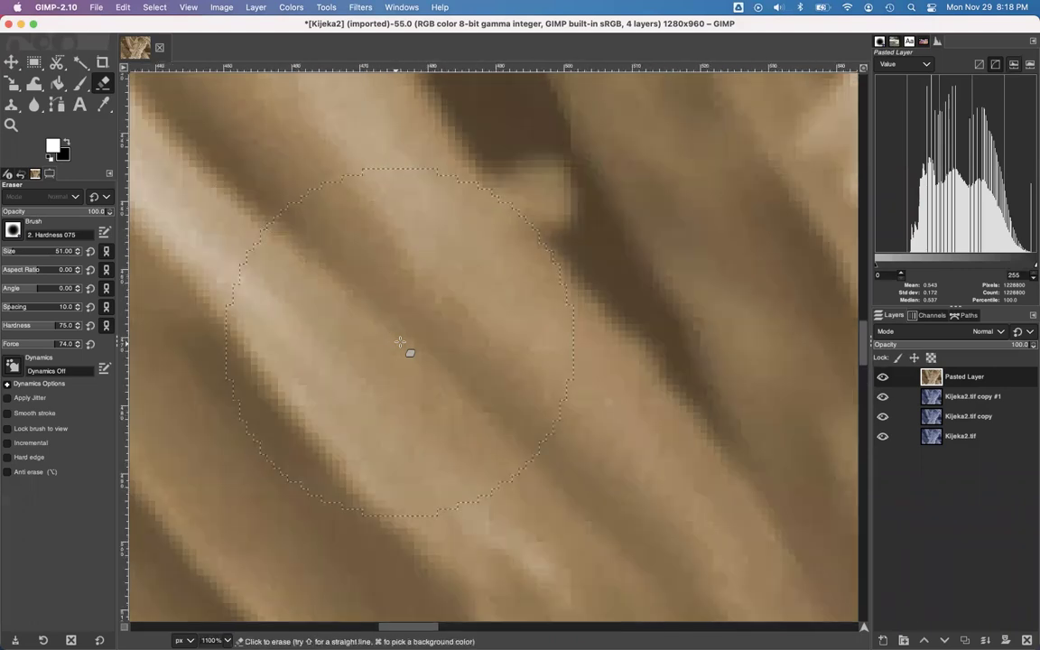
scroll(399, 341, down, 4)
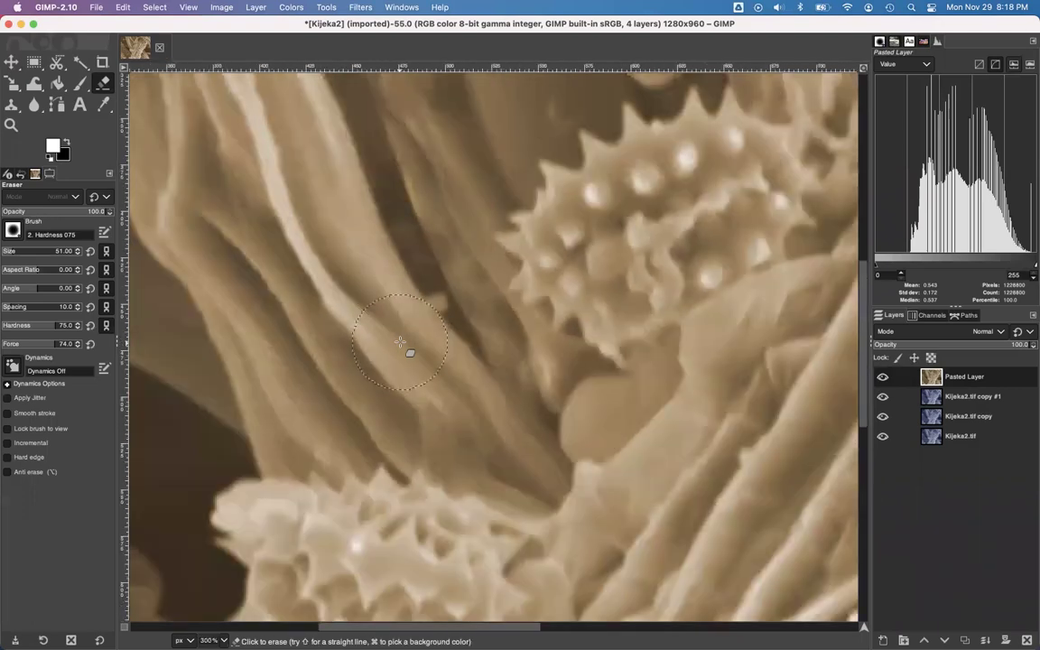
scroll(399, 341, down, 3)
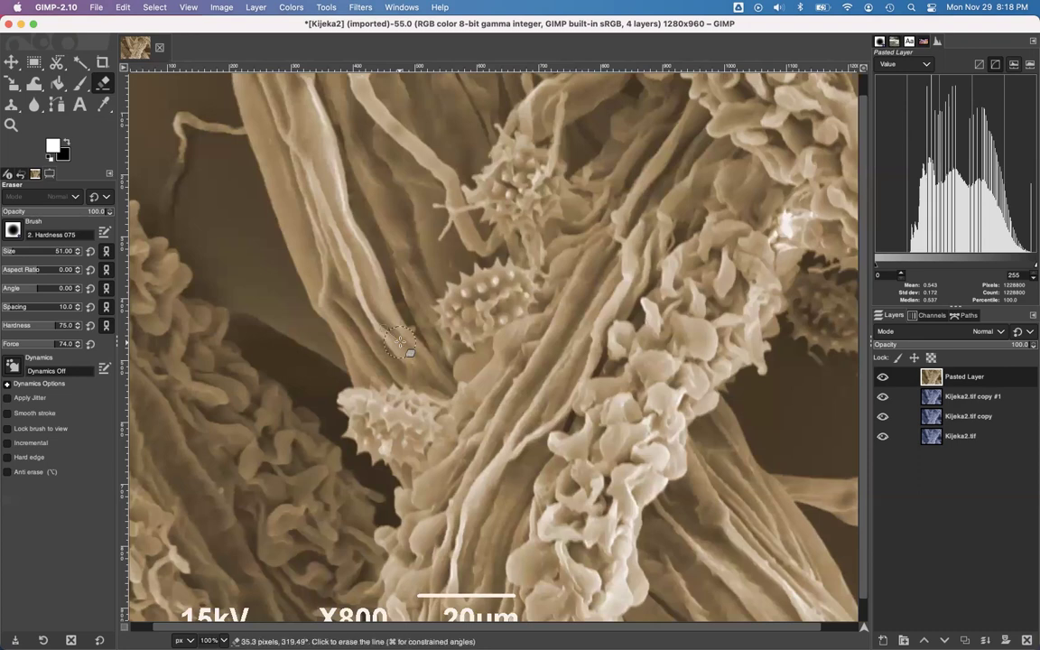
Erase the tan Pasted Layer along the spiny outline of the central pollen grain with the Eraser at size 10
scroll(399, 341, up, 3)
scroll(399, 341, right, 5)
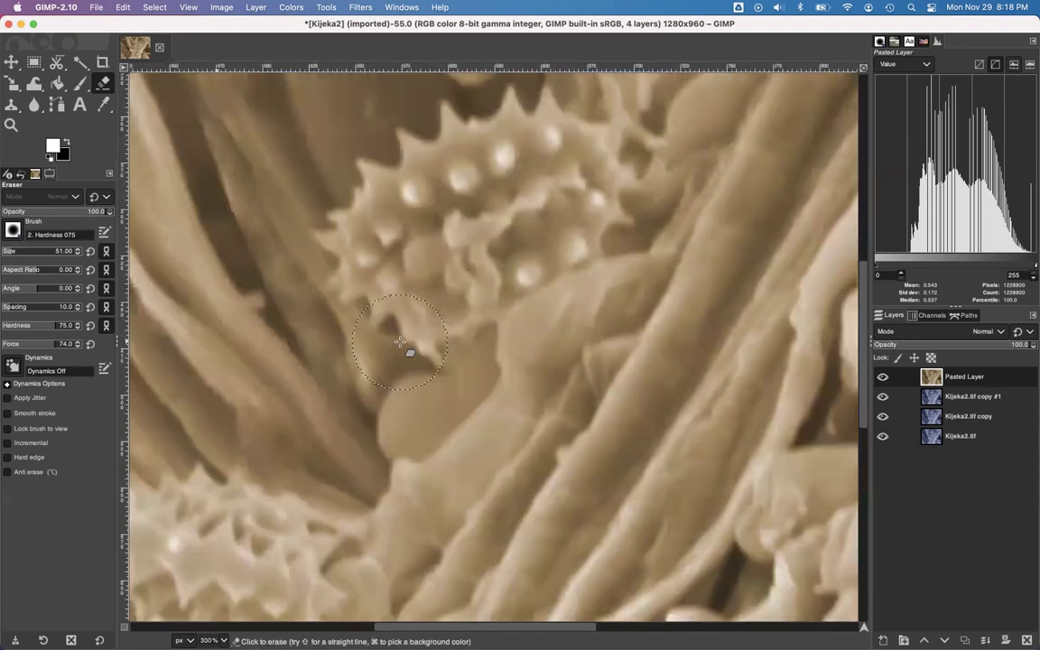
scroll(399, 341, right, 10)
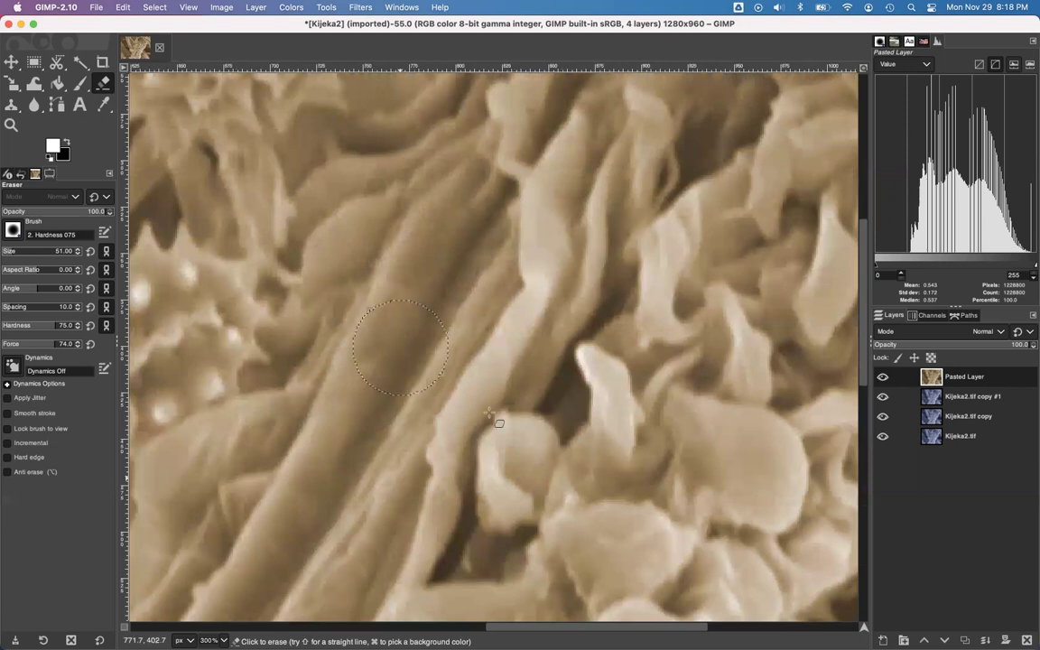
click(850, 263)
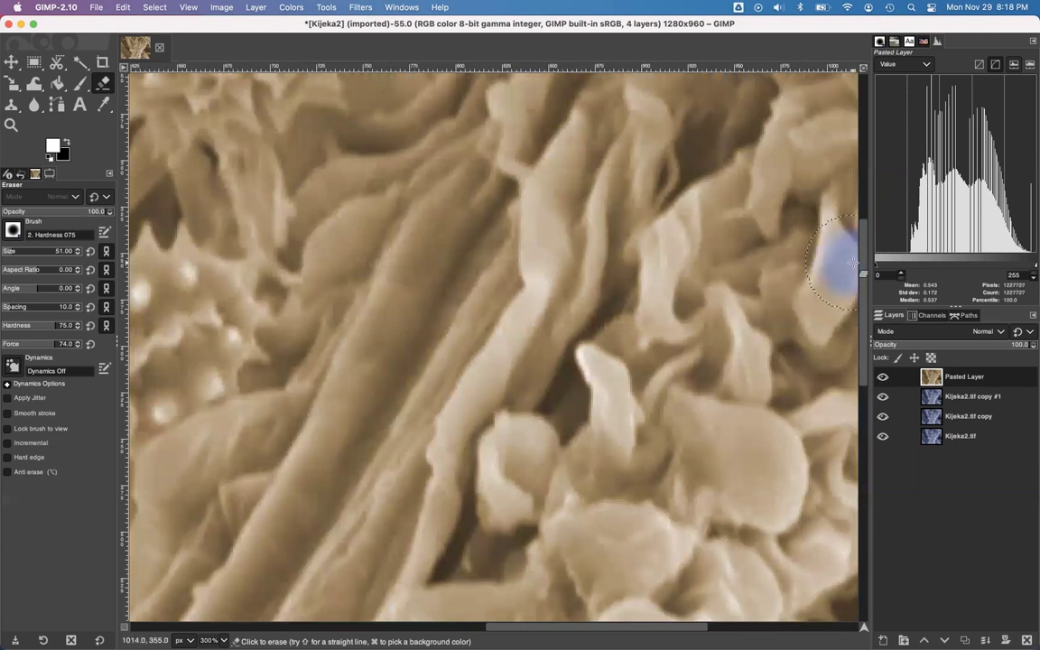
key(super+z)
scroll(862, 279, down, 2)
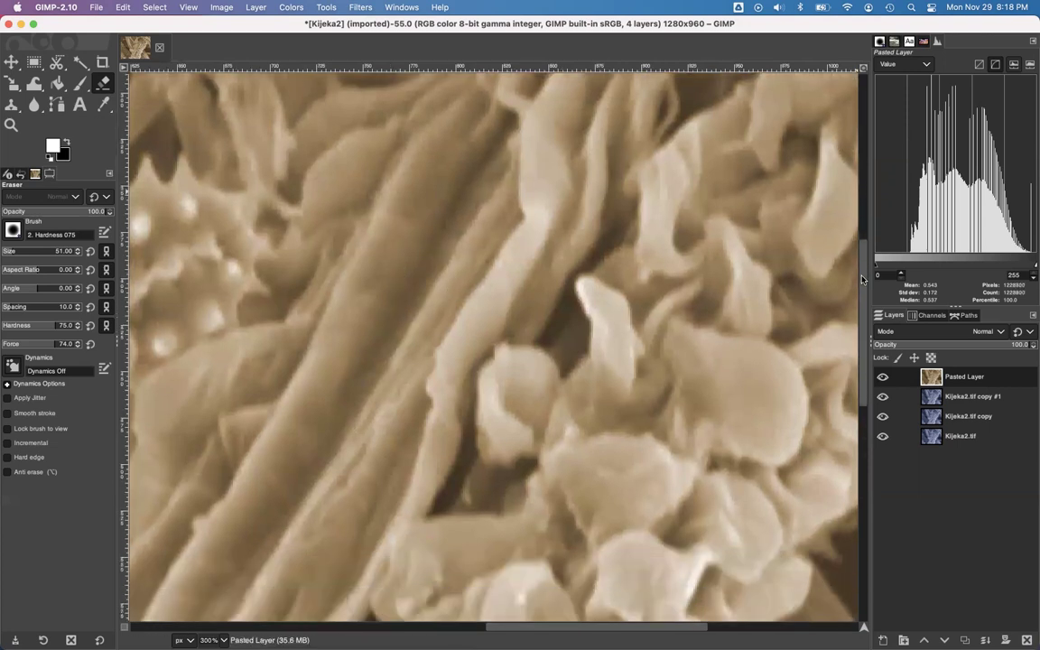
drag(482, 629, 420, 613)
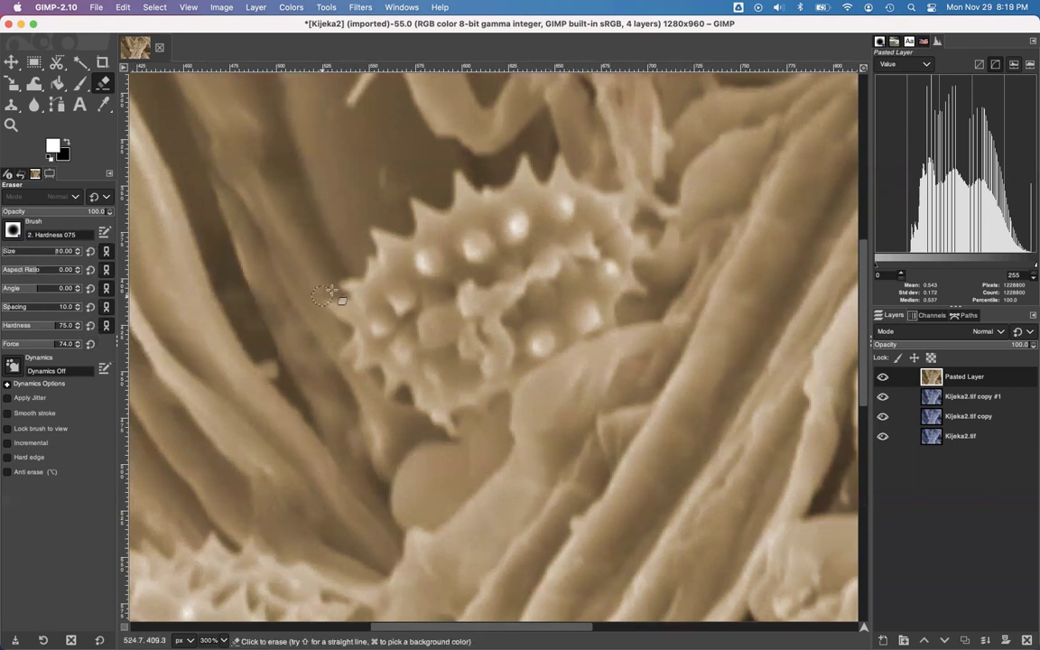
mouse_move(375, 234)
mouse_down()
mouse_move(424, 237)
mouse_move(416, 201)
mouse_move(439, 219)
mouse_move(459, 211)
mouse_move(457, 175)
mouse_move(471, 194)
mouse_move(497, 195)
mouse_move(526, 165)
mouse_move(540, 188)
mouse_move(561, 160)
mouse_move(574, 185)
mouse_move(628, 196)
mouse_move(616, 206)
mouse_move(625, 231)
mouse_move(630, 206)
mouse_move(624, 242)
mouse_move(626, 233)
mouse_move(646, 256)
mouse_move(629, 260)
mouse_move(638, 291)
mouse_move(612, 299)
mouse_move(611, 320)
mouse_move(521, 359)
mouse_move(509, 381)
mouse_move(528, 359)
mouse_move(604, 334)
mouse_move(453, 423)
mouse_move(385, 388)
mouse_move(348, 354)
mouse_move(334, 309)
mouse_move(352, 301)
mouse_move(380, 243)
mouse_move(416, 212)
mouse_move(515, 176)
mouse_move(551, 192)
mouse_move(471, 225)
mouse_move(439, 230)
mouse_move(406, 216)
mouse_move(375, 248)
mouse_move(373, 343)
mouse_move(428, 404)
mouse_move(453, 408)
mouse_move(594, 314)
mouse_move(627, 243)
mouse_move(595, 209)
mouse_move(566, 198)
mouse_move(532, 206)
mouse_up()
Erase the inside of the central pollen grain with an enlarged Eraser, changing the brush to 2. Hardness 100 at size 51
drag(9, 250, 18, 250)
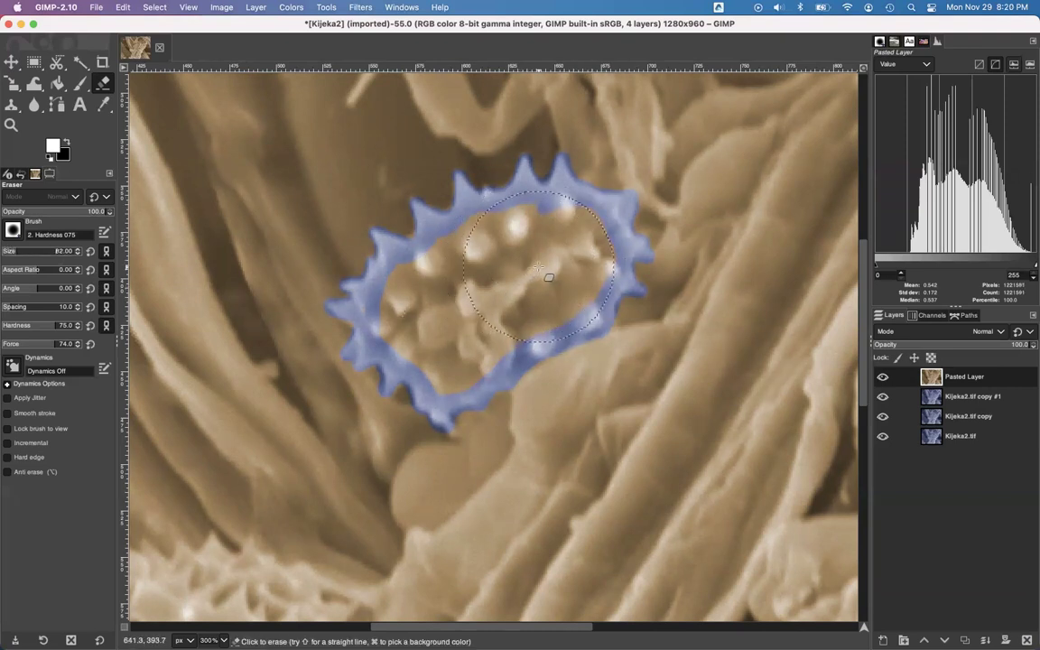
drag(539, 268, 545, 264)
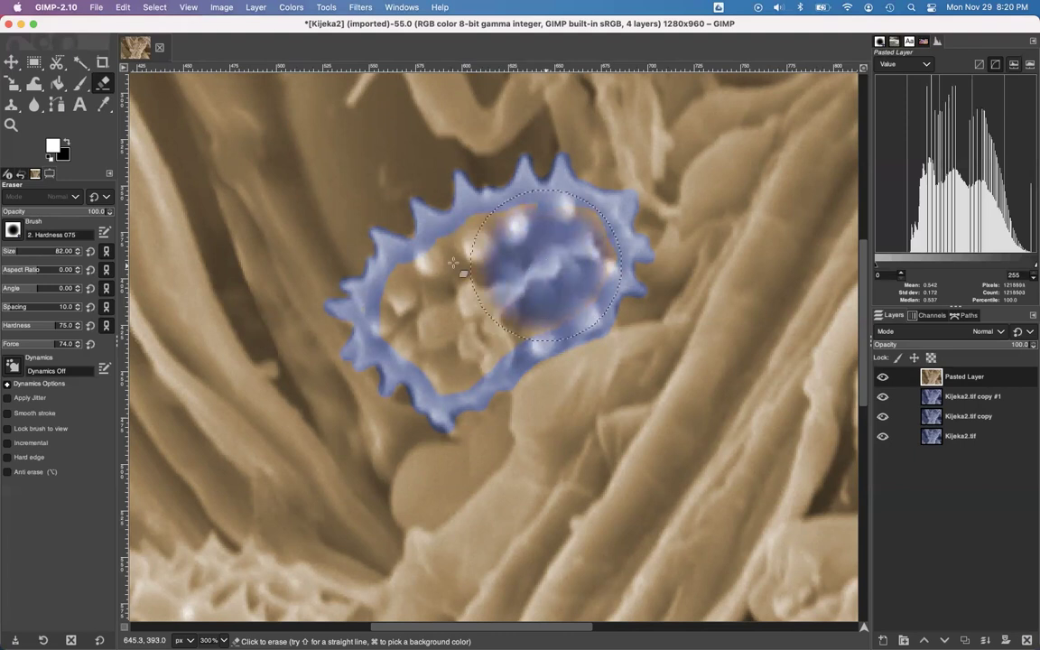
click(12, 230)
click(56, 267)
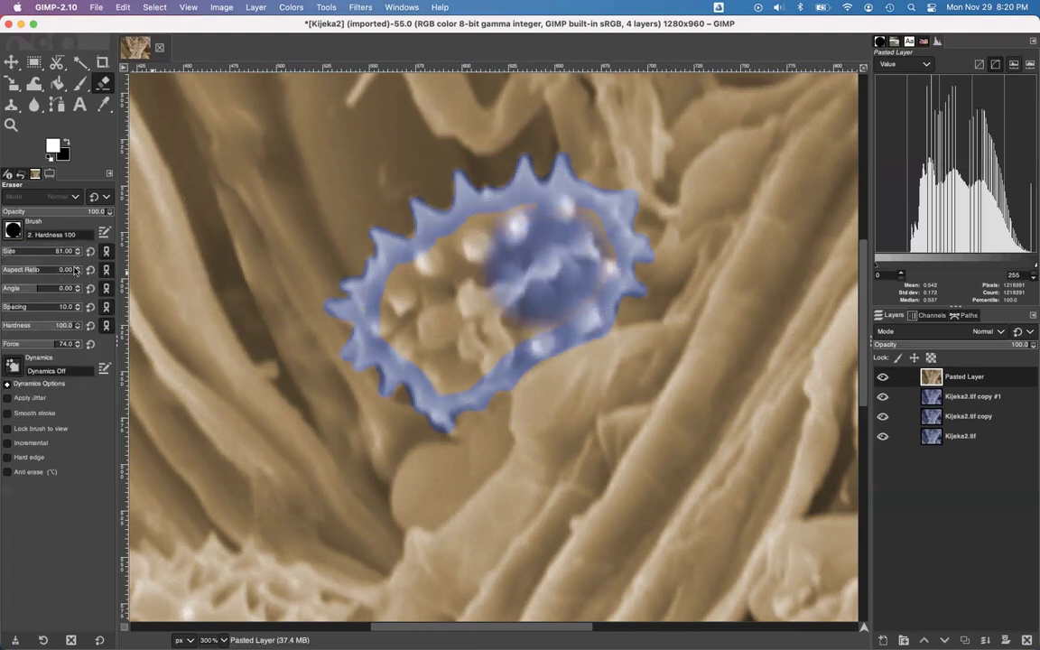
mouse_move(573, 232)
mouse_down()
mouse_move(532, 299)
mouse_move(491, 328)
mouse_move(392, 298)
mouse_move(416, 304)
mouse_move(442, 266)
mouse_move(536, 237)
mouse_up()
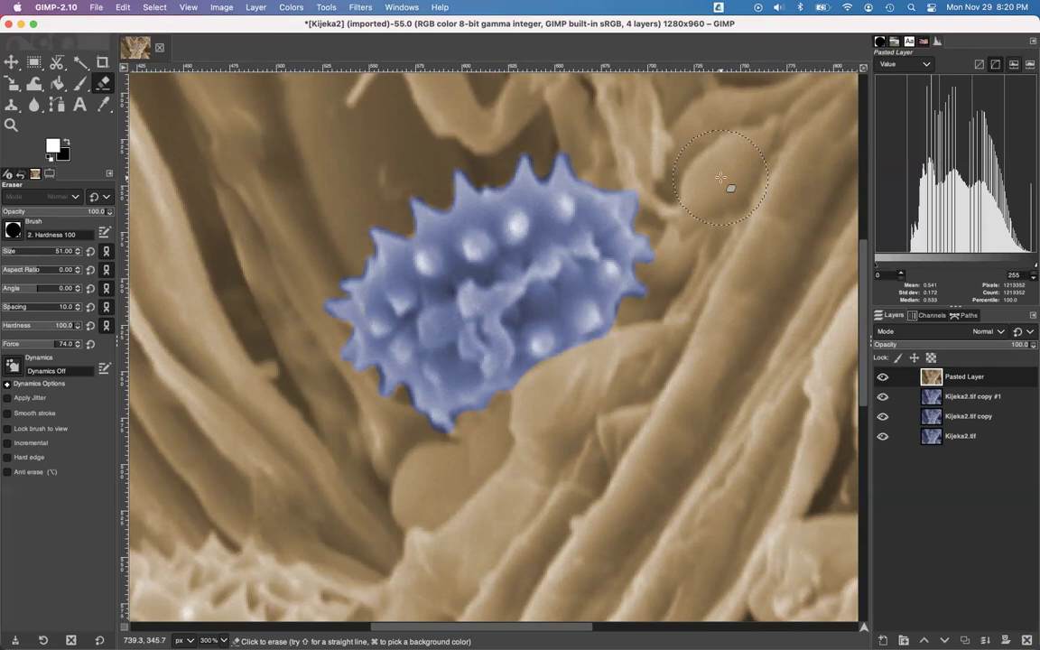
Fit the whole image in the window to view the blue pollen grain against the tan surroundings
click(188, 8)
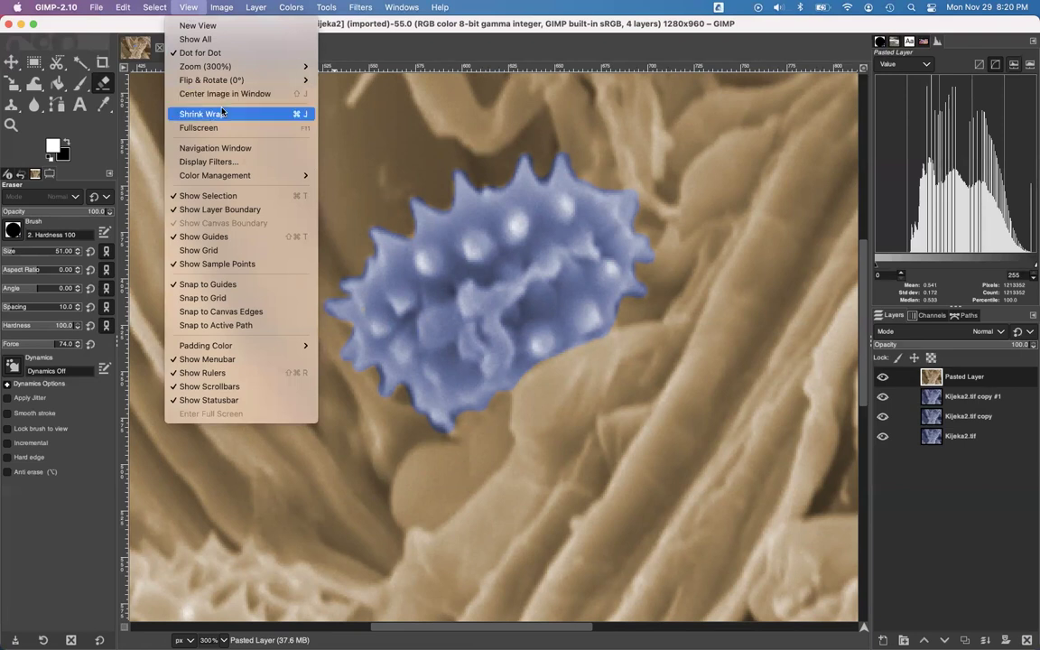
click(416, 159)
key(shift+super+j)
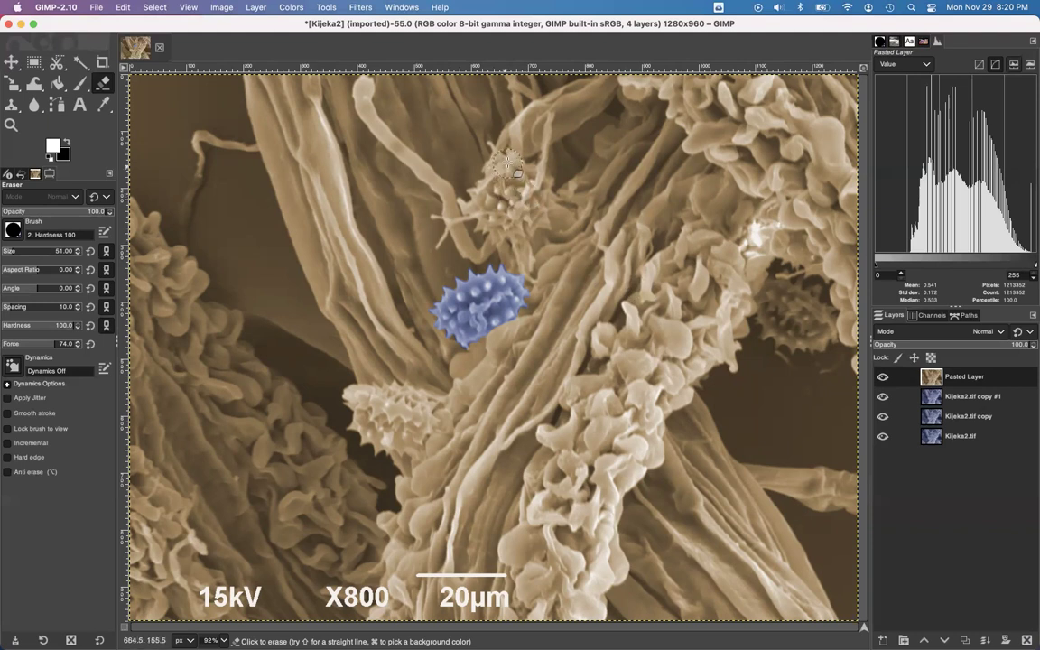
Erase the tan Pasted Layer over the upper, right and lower-left pollen grains with the Eraser at size 51
mouse_move(508, 165)
mouse_down()
mouse_move(475, 209)
mouse_move(528, 238)
mouse_move(555, 202)
mouse_move(551, 184)
mouse_move(492, 158)
mouse_move(456, 176)
mouse_move(469, 189)
mouse_move(528, 192)
mouse_move(477, 185)
mouse_move(470, 194)
mouse_move(511, 213)
mouse_up()
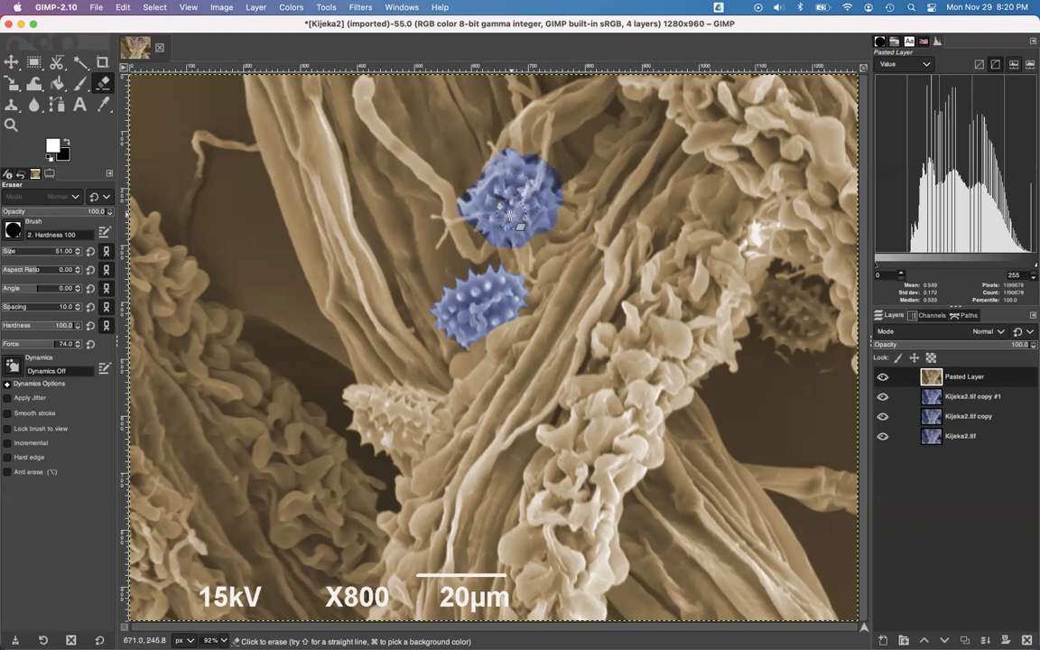
click(774, 297)
mouse_move(769, 303)
mouse_down()
mouse_move(775, 332)
mouse_move(824, 338)
mouse_move(837, 317)
mouse_move(828, 296)
mouse_move(784, 283)
mouse_move(793, 327)
mouse_up()
mouse_move(417, 403)
mouse_down()
mouse_move(366, 389)
mouse_move(350, 397)
mouse_move(359, 415)
mouse_move(336, 398)
mouse_move(413, 443)
mouse_move(388, 390)
mouse_move(347, 380)
mouse_move(386, 425)
mouse_move(350, 384)
mouse_up()
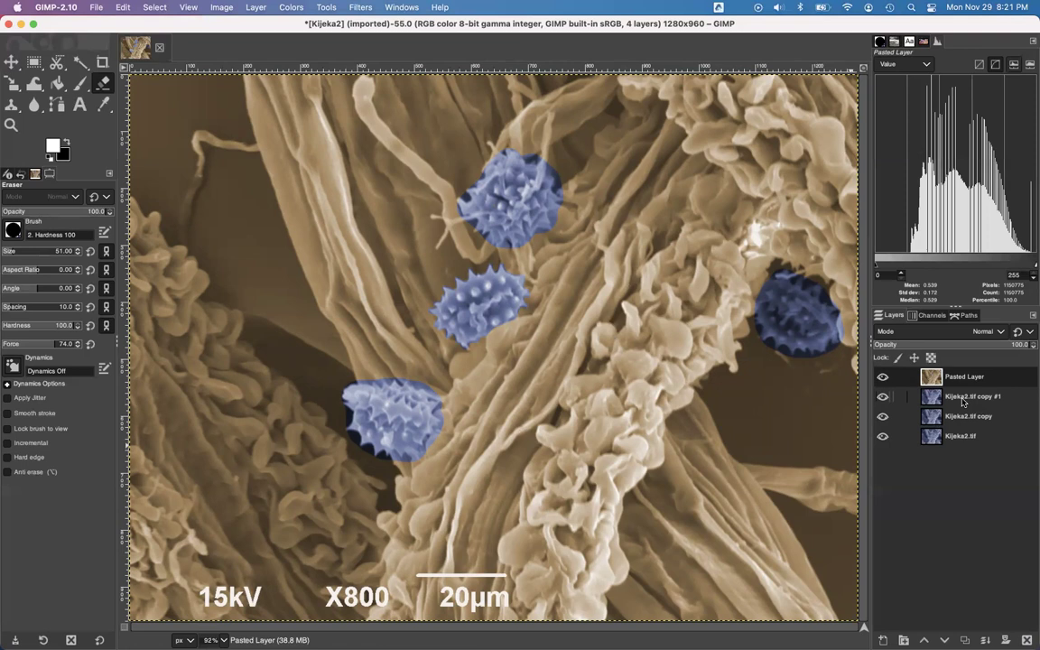
Move the Kijeka2.tif copy layer to the top of the stack and start colorizing it with a red hue of 0.0146
drag(966, 416, 964, 377)
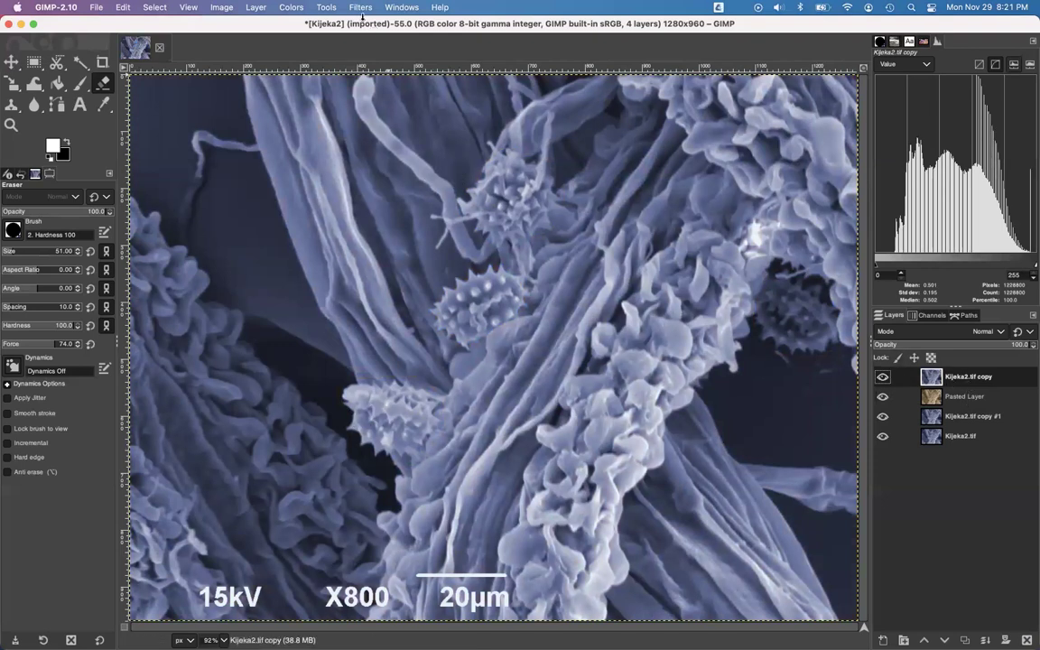
click(325, 7)
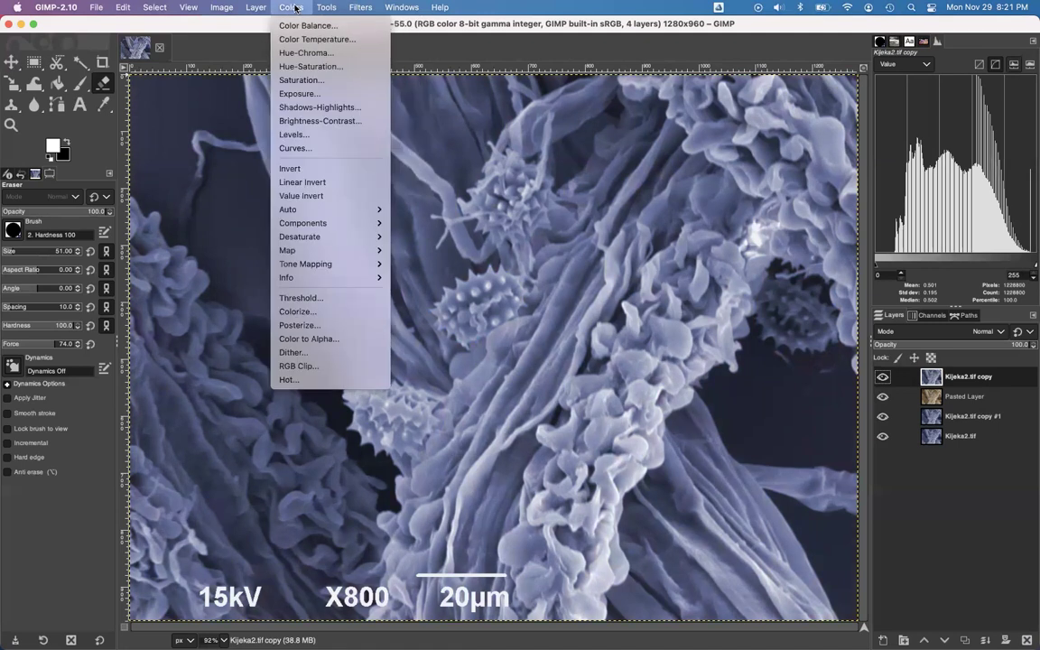
click(318, 313)
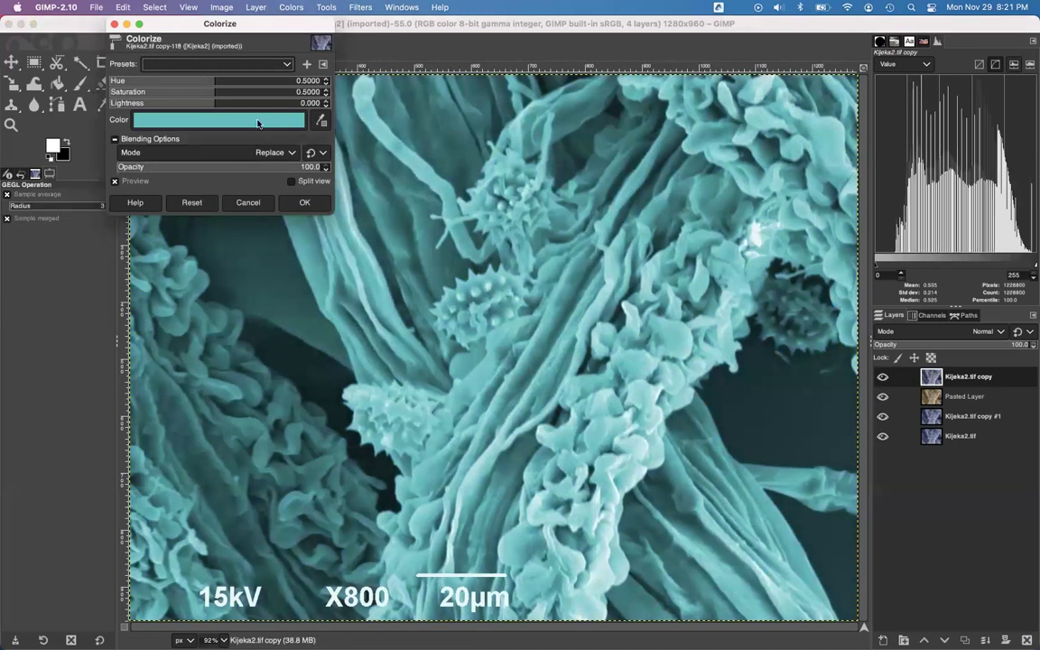
click(219, 120)
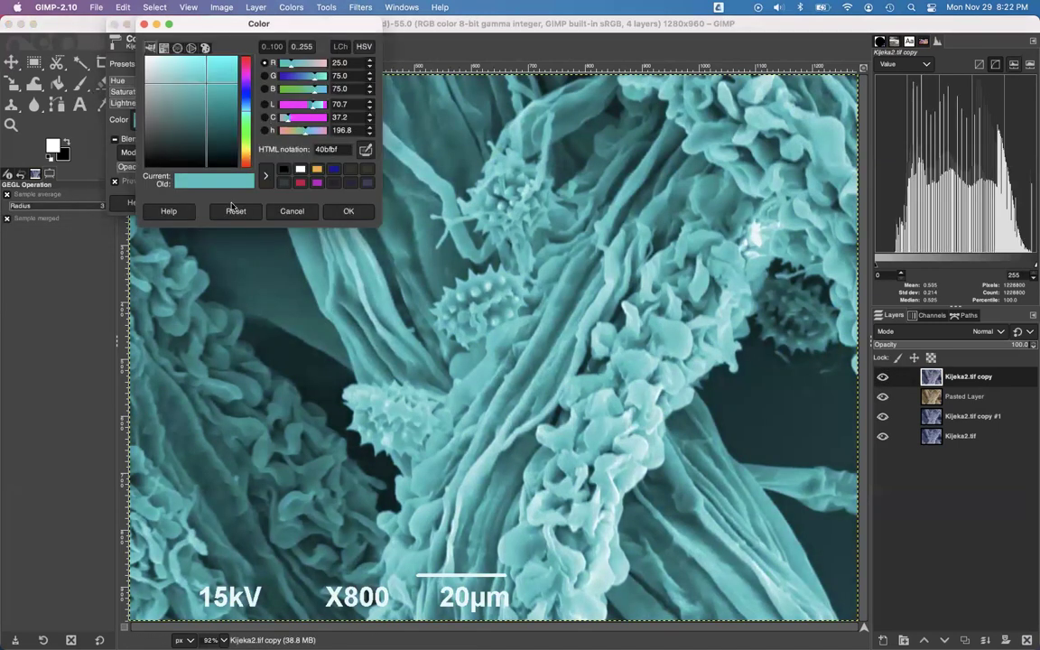
click(289, 214)
click(277, 79)
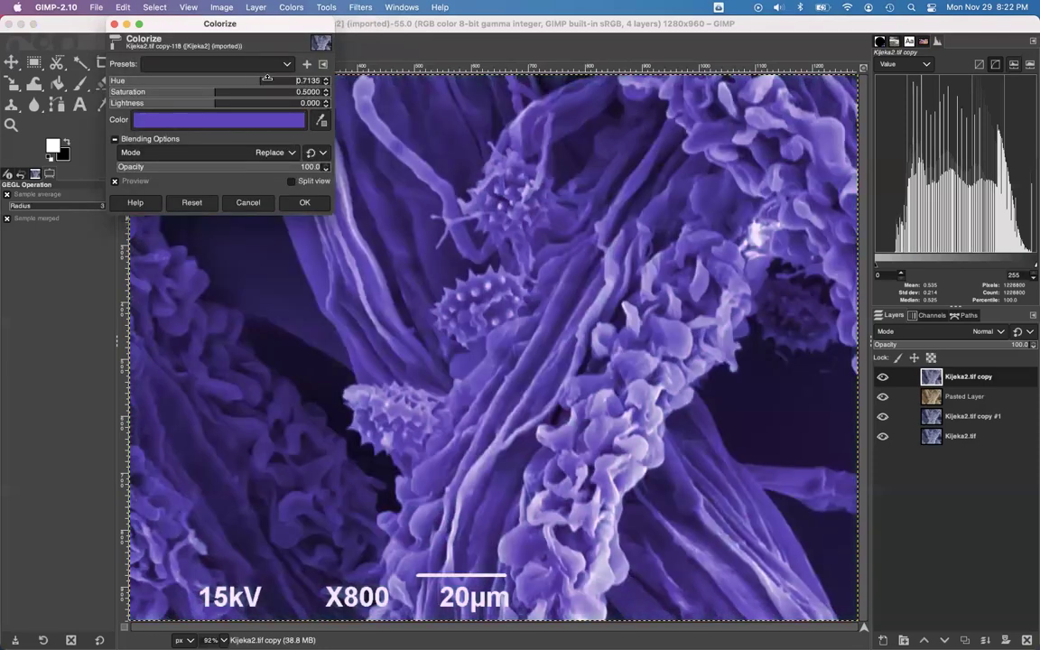
drag(278, 78, 150, 78)
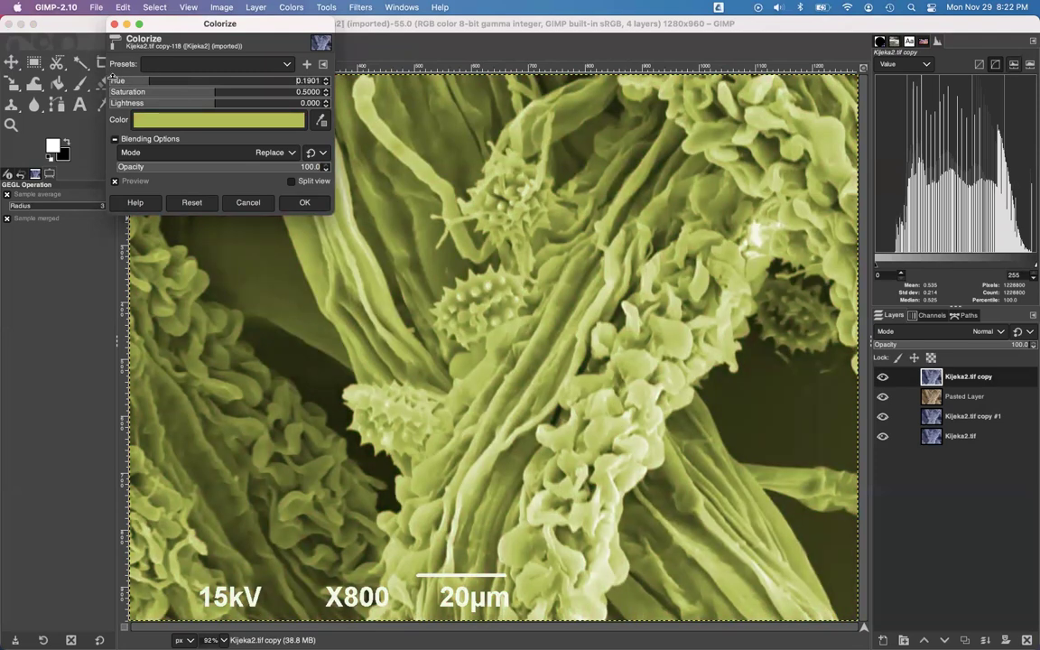
click(112, 81)
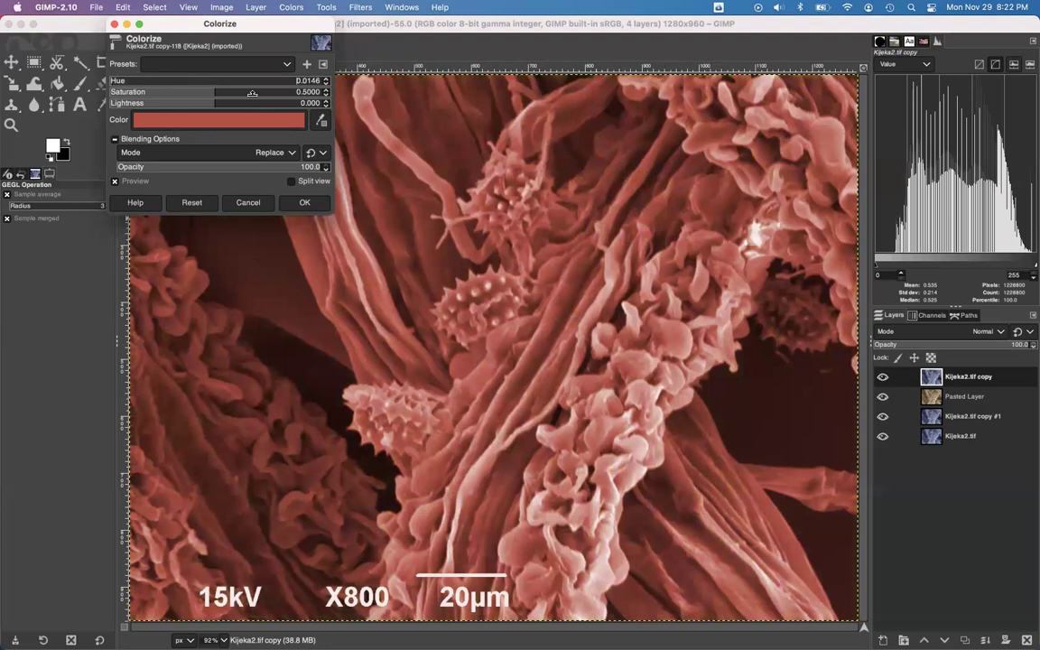
Set the Colorize saturation to 0.3947 and lightness to -0.240, and apply it to the Kijeka2.tif copy layer
click(180, 92)
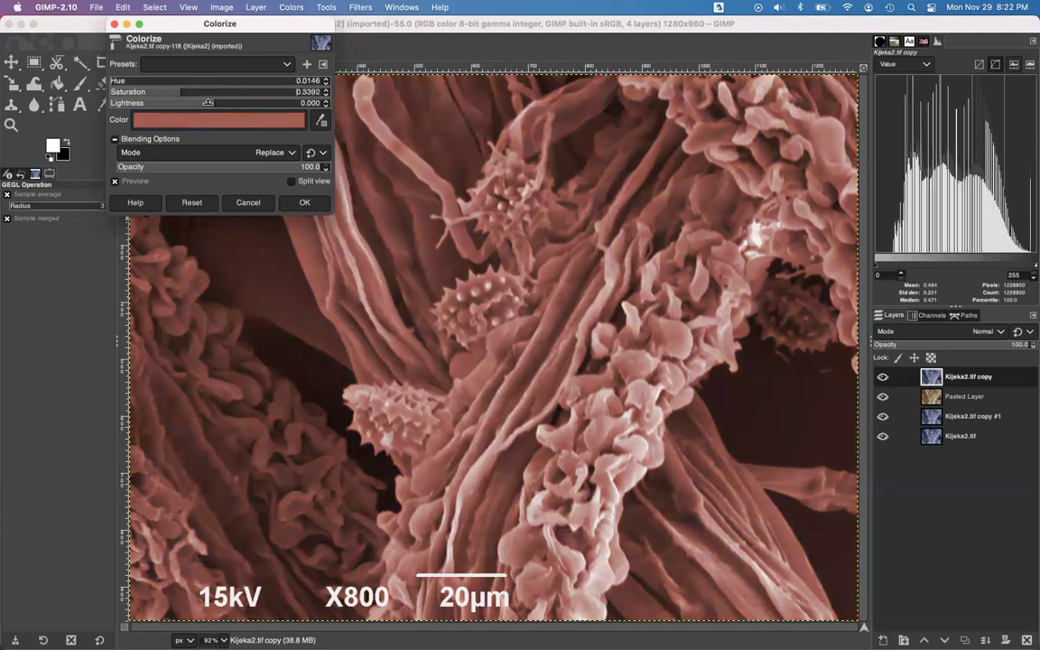
click(186, 100)
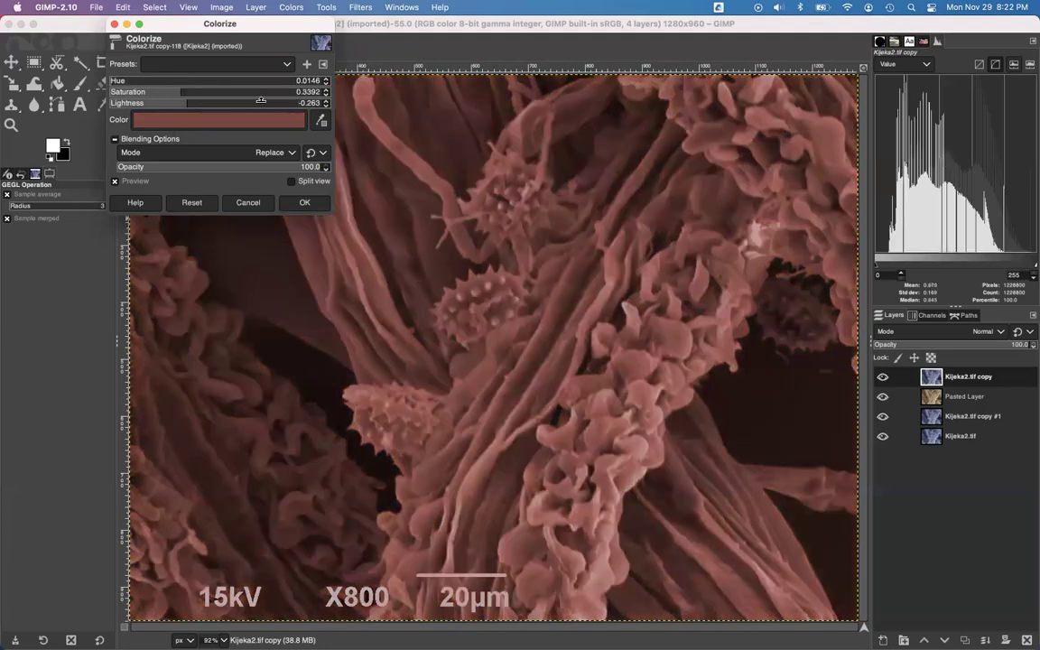
click(257, 102)
drag(257, 102, 230, 100)
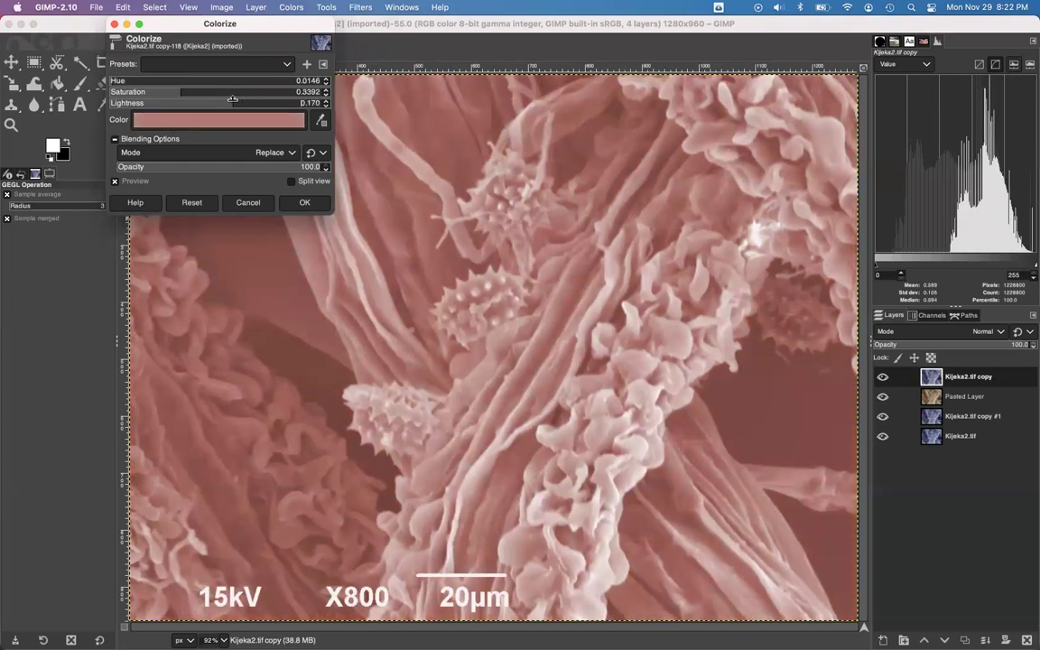
click(235, 88)
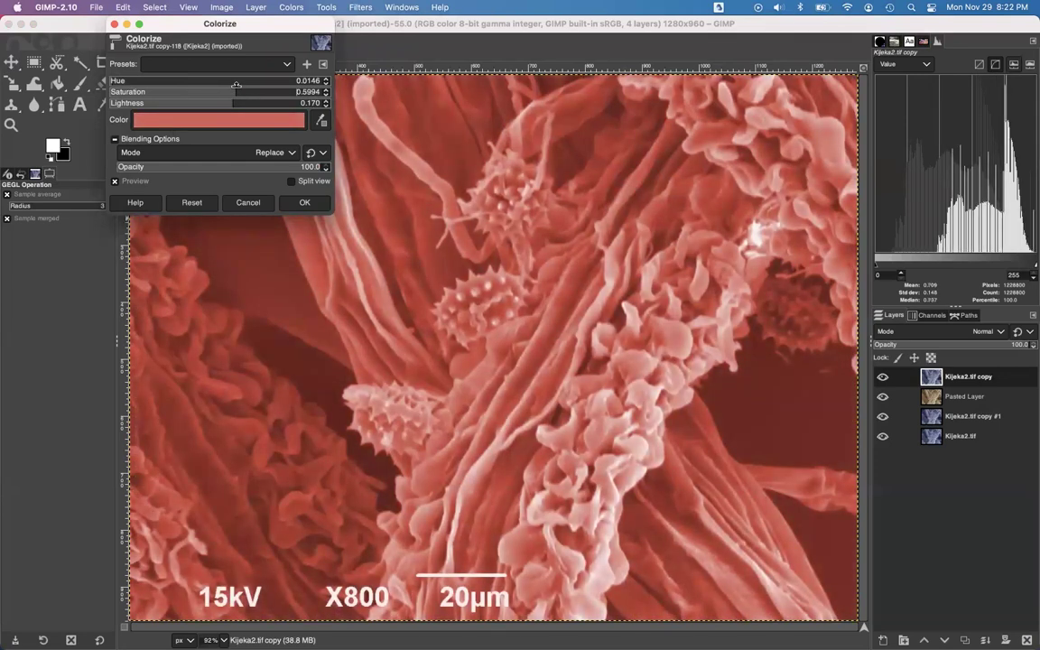
click(208, 87)
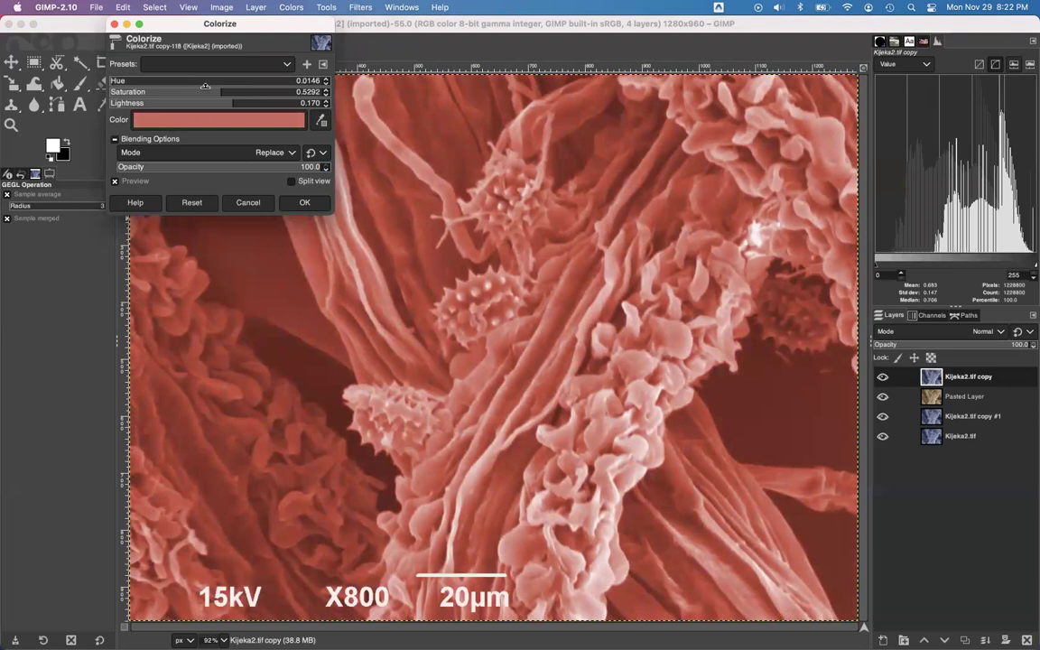
click(205, 86)
click(192, 89)
click(190, 98)
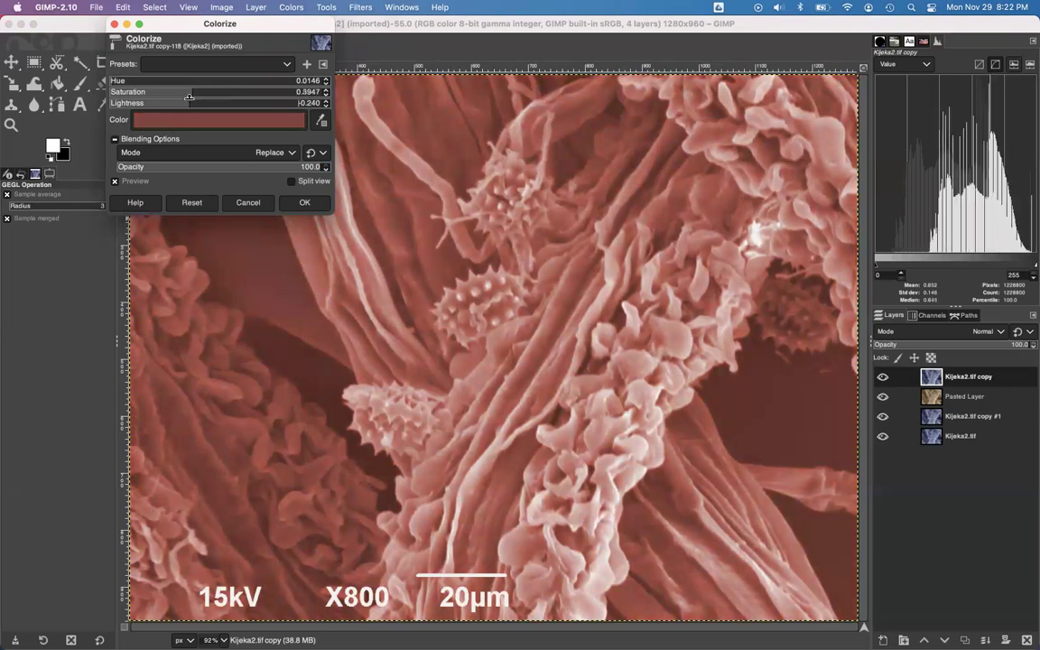
click(305, 202)
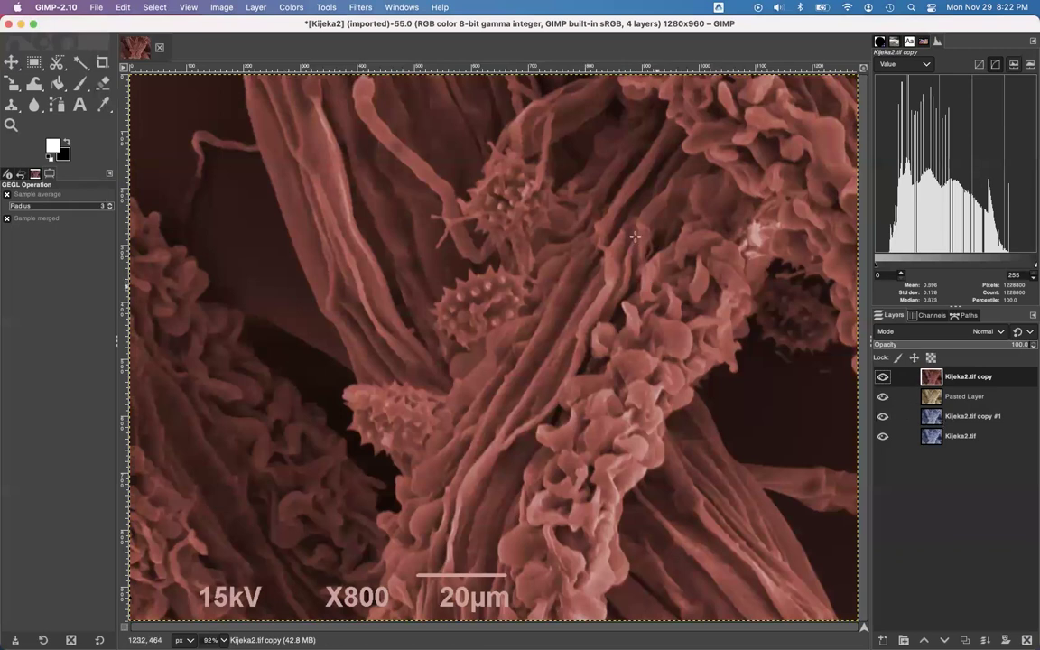
Try erasing the red layer with the Eraser over the upper filament and the background beside it, undoing each stroke
key(e)
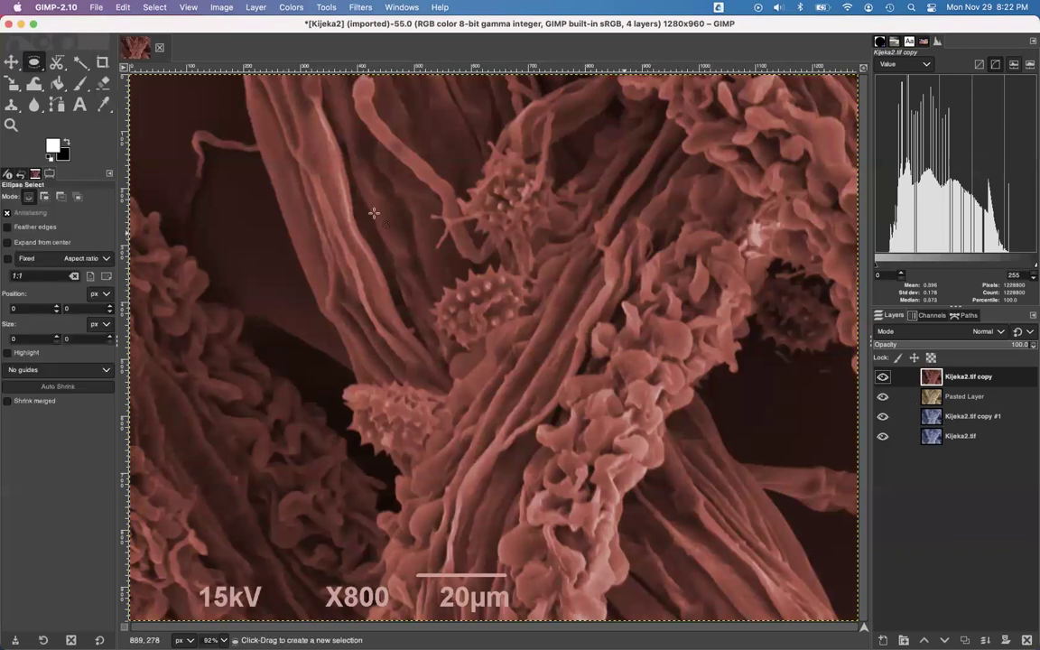
key(shift+e)
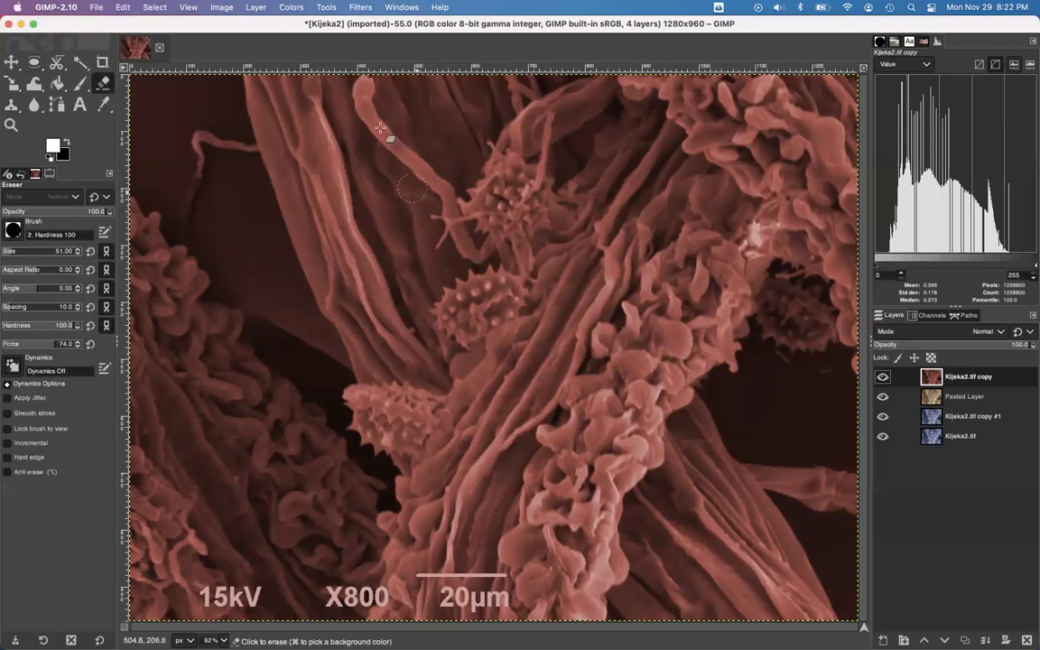
drag(365, 89, 363, 103)
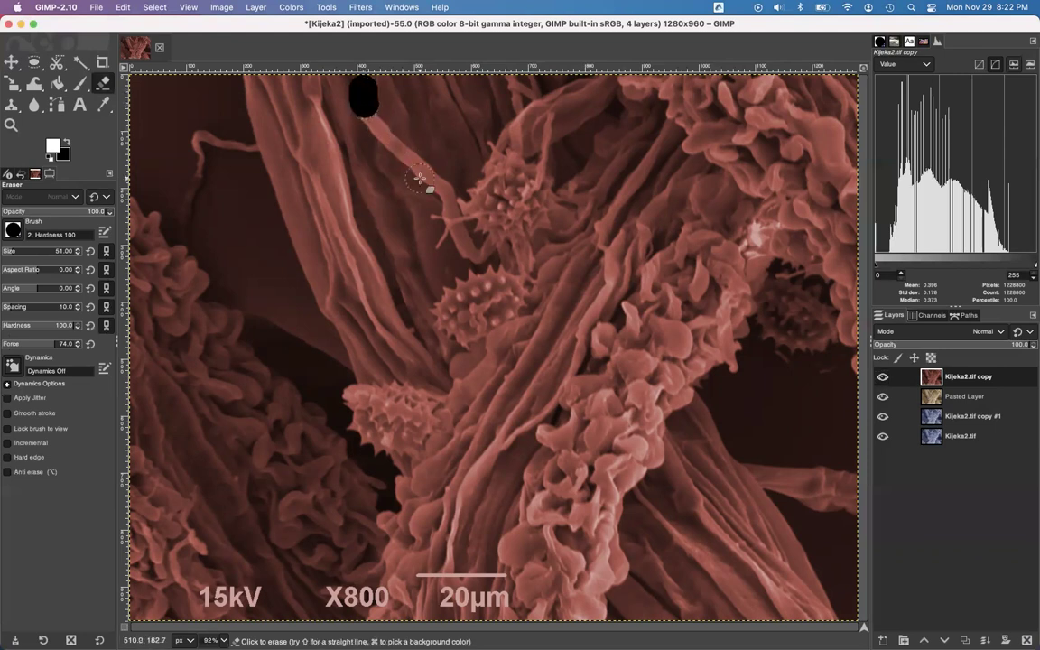
key(super)
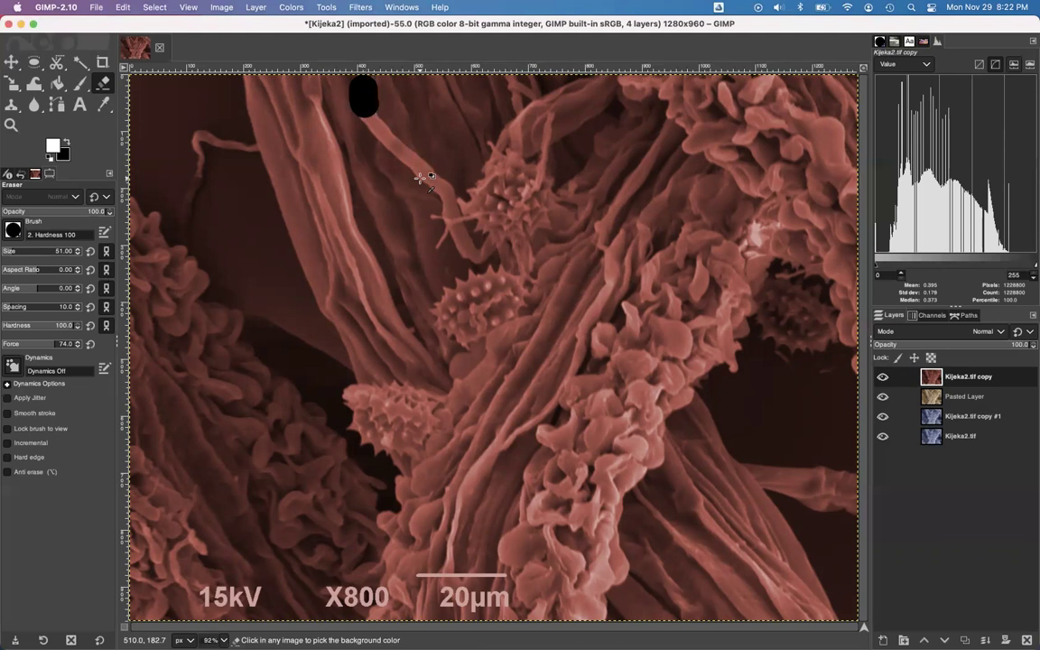
key(super+z)
click(439, 137)
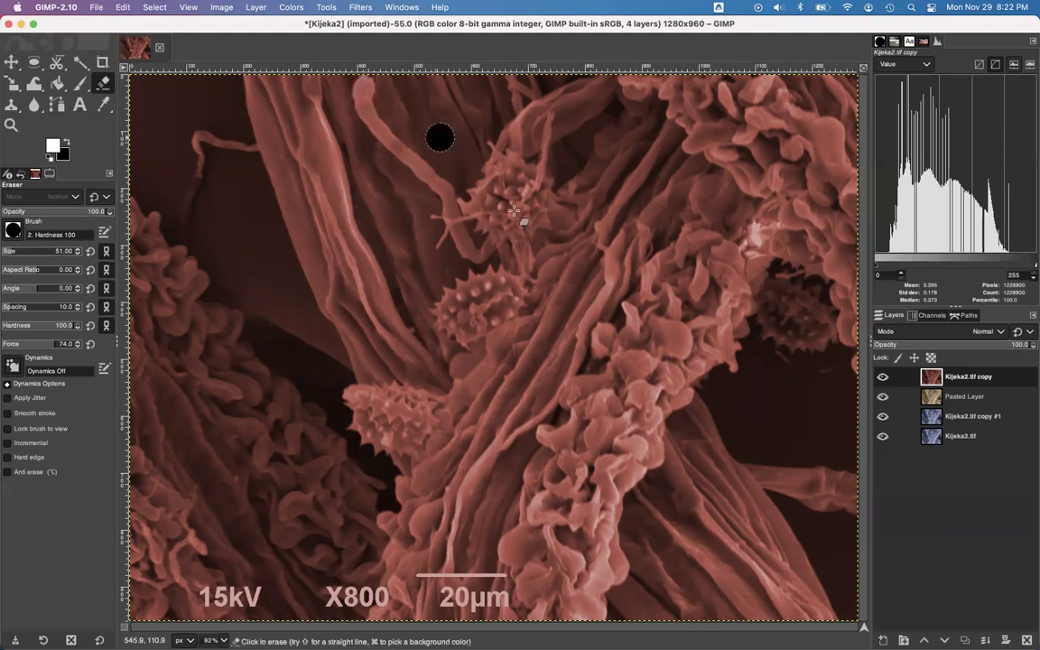
key(super+z)
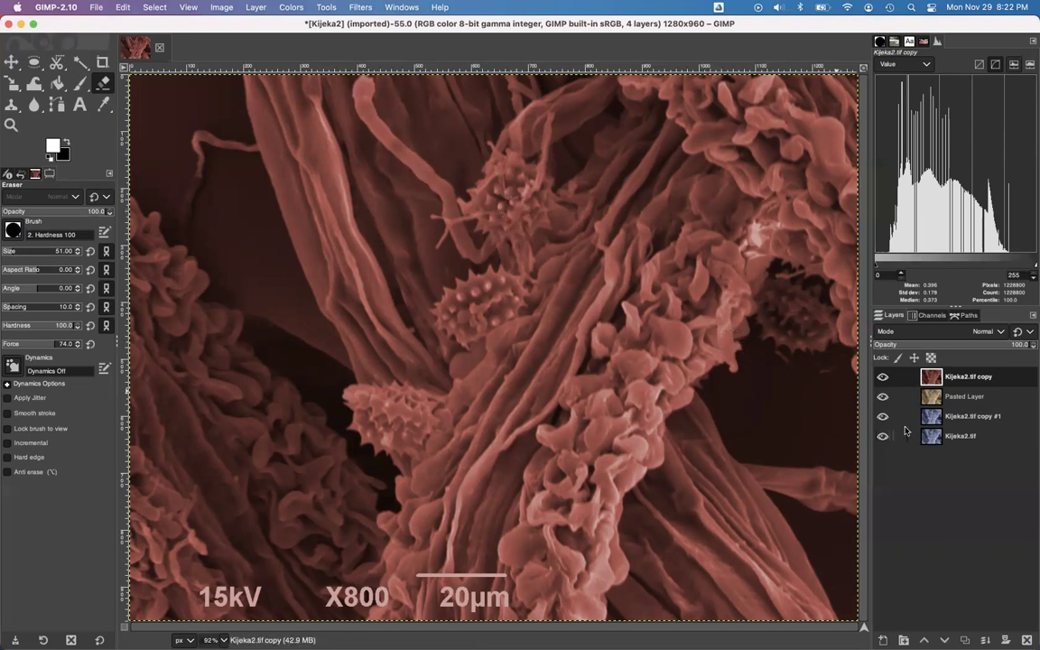
Try erasing the red layer across the curled cluster and the left strands, toggling the layer's visibility and undoing both strokes
drag(715, 273, 626, 332)
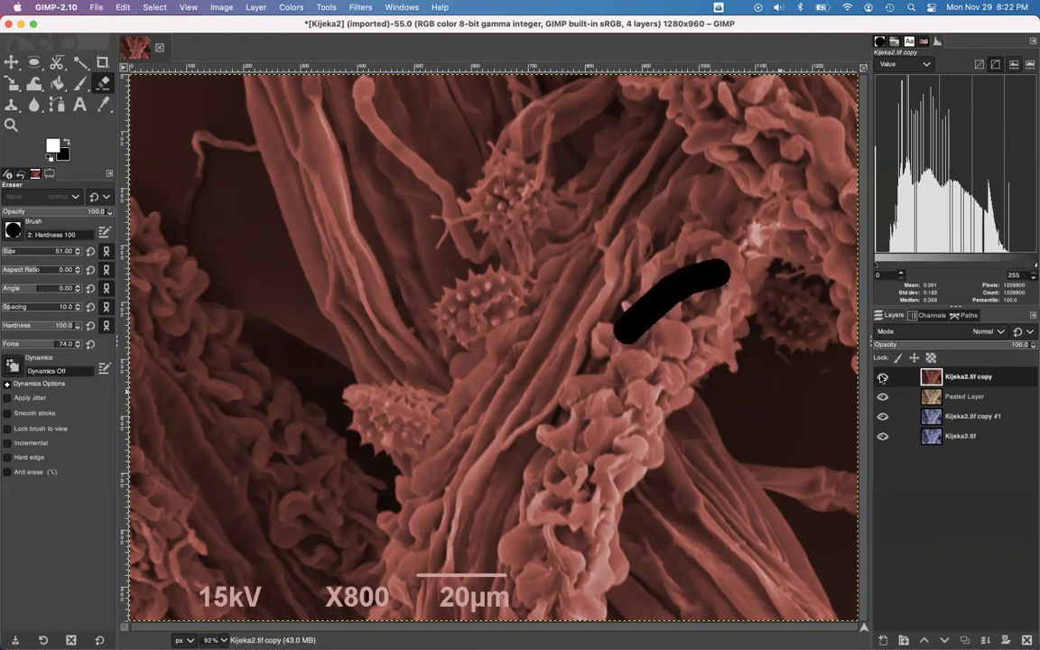
click(883, 377)
click(882, 378)
key(super+z)
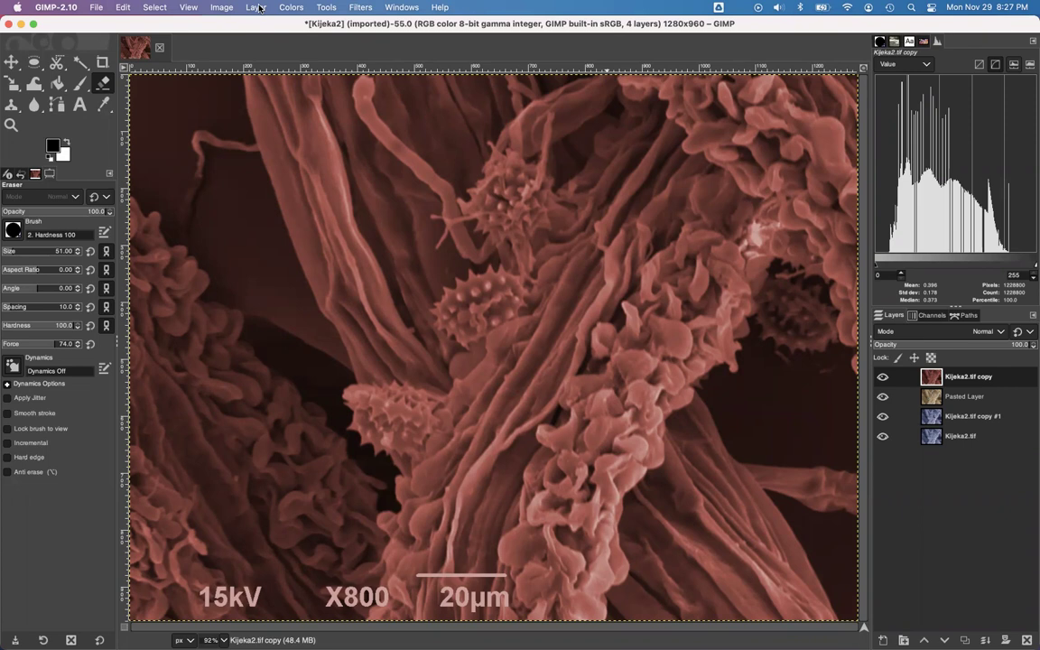
mouse_move(393, 195)
mouse_down()
mouse_move(345, 220)
mouse_move(398, 282)
mouse_move(416, 280)
mouse_up()
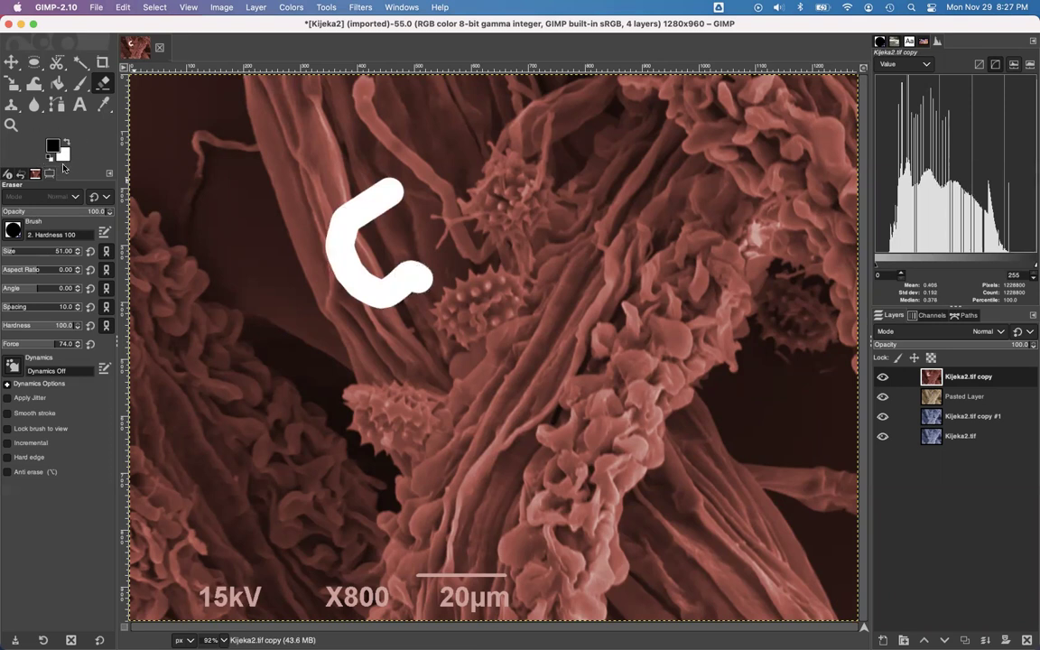
key(super+z)
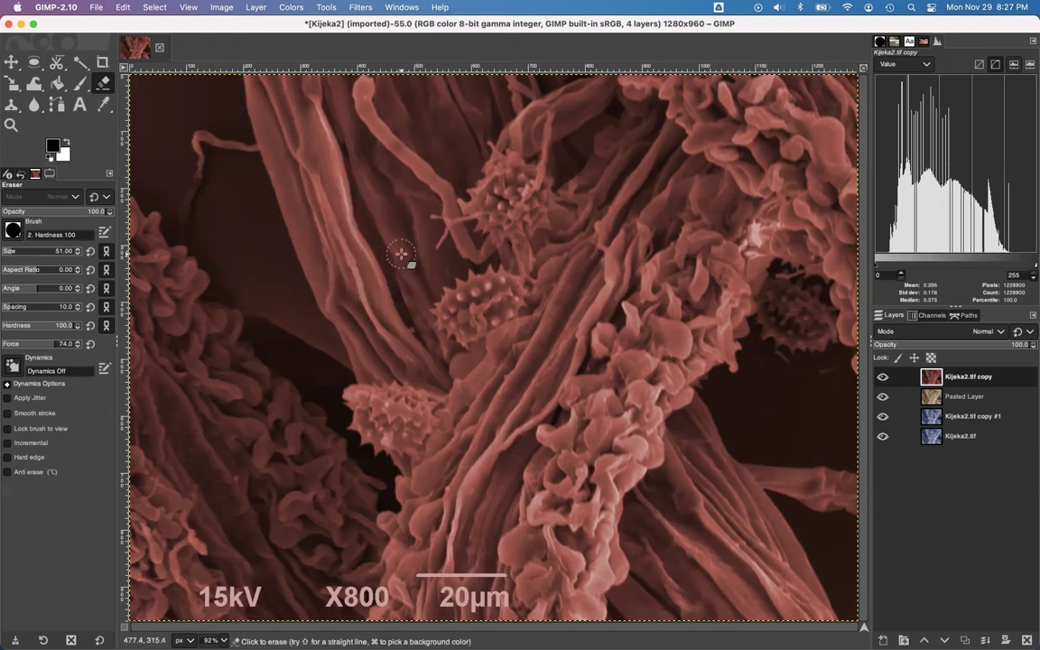
Add an alpha channel to the red Kijeka2.tif copy layer
click(255, 8)
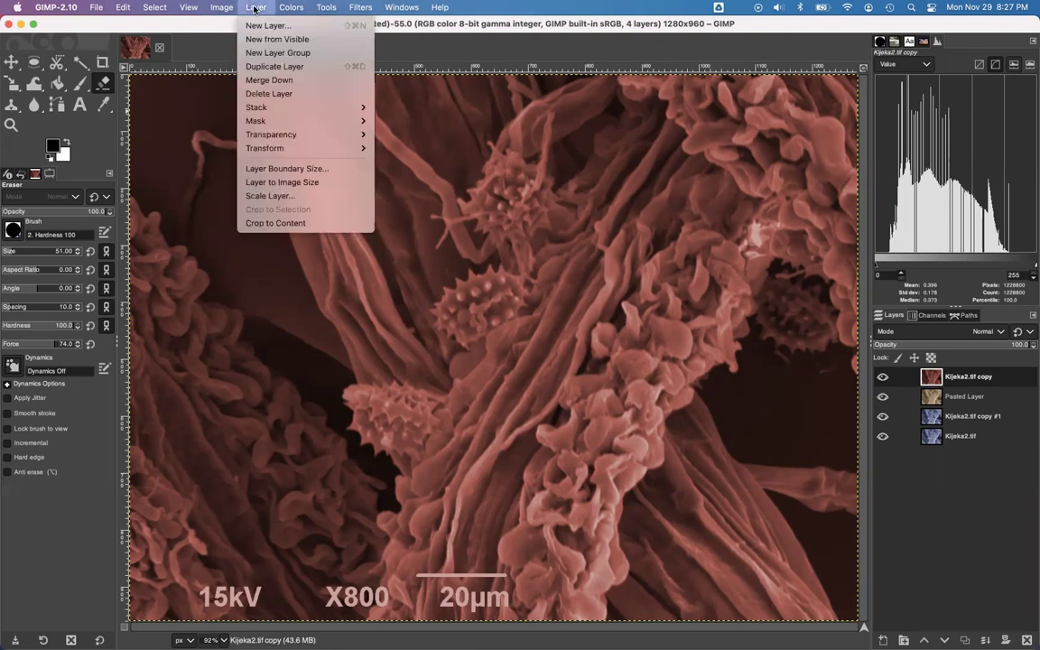
mouse_move(330, 139)
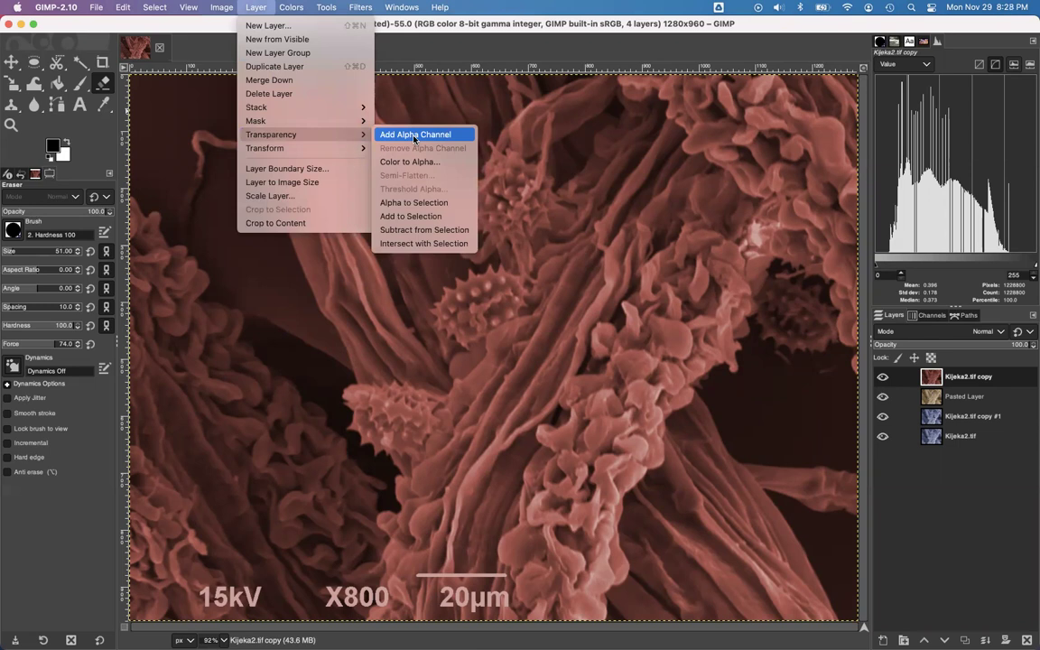
click(414, 135)
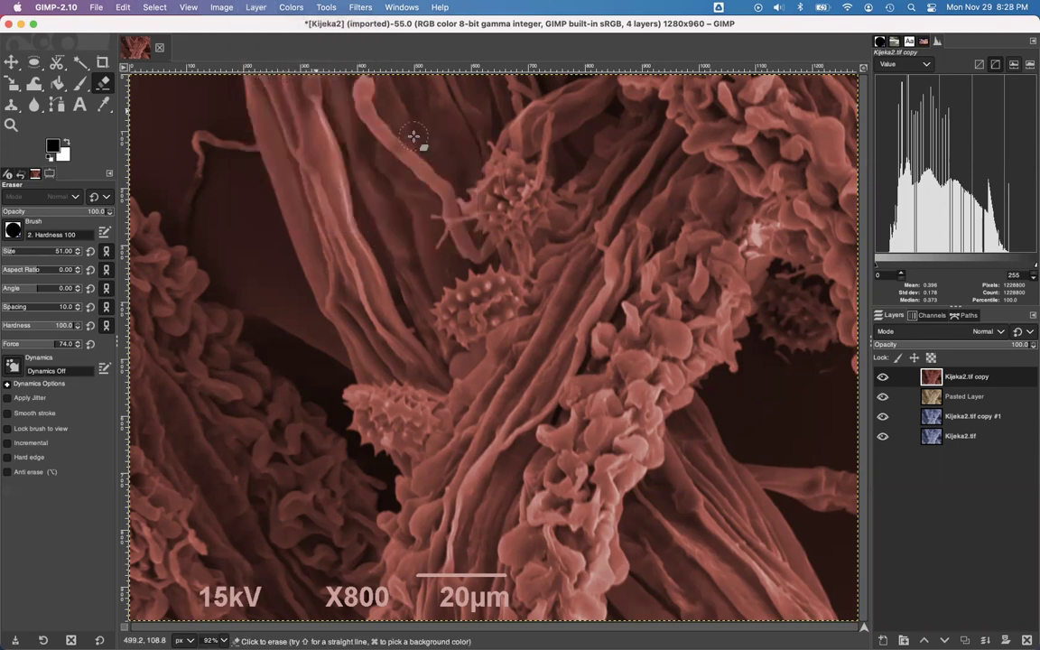
Try erasing a curved stroke in the red layer over the left strands, and undo it
click(390, 200)
drag(348, 265, 397, 271)
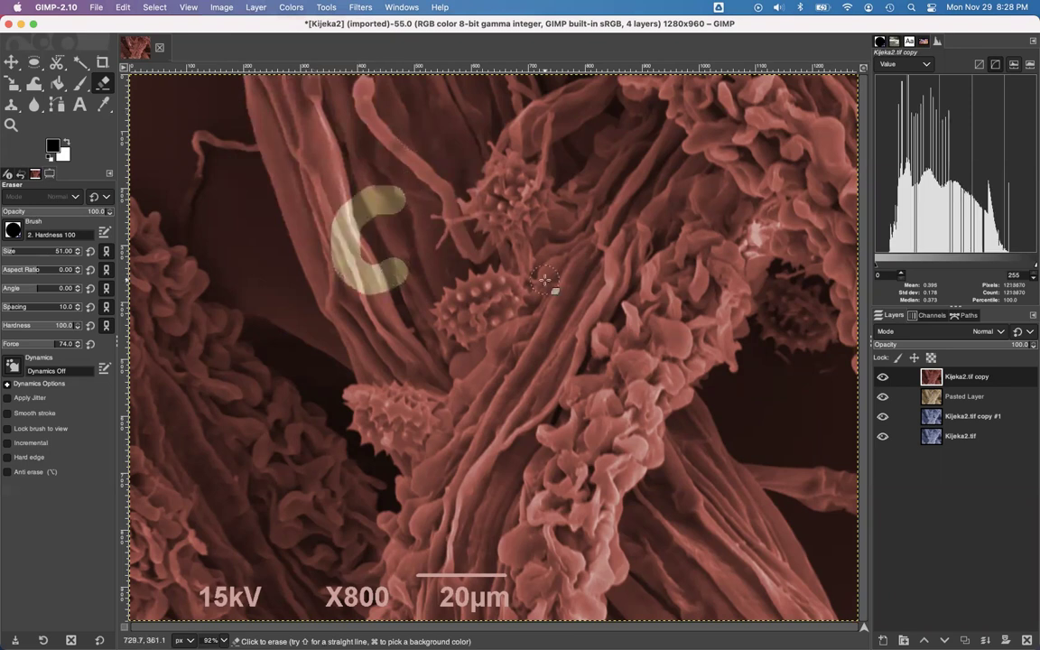
key(super+z)
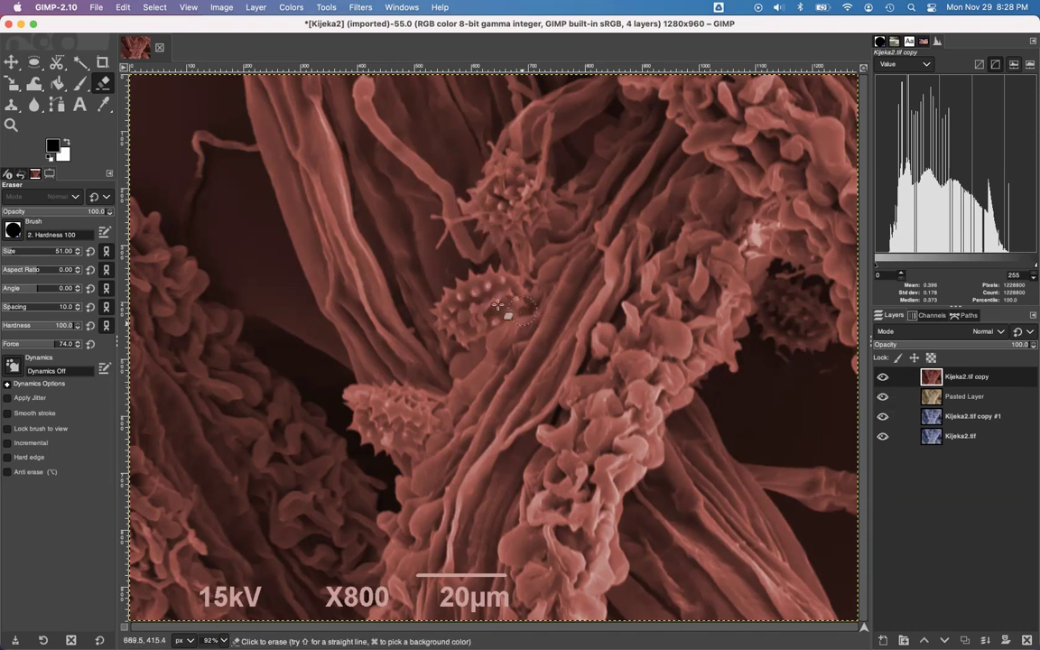
Erase the red layer on a spot inside the central pollen grain, and at size 21 along the upper filament and over the upper pollen grain
click(483, 305)
click(444, 197)
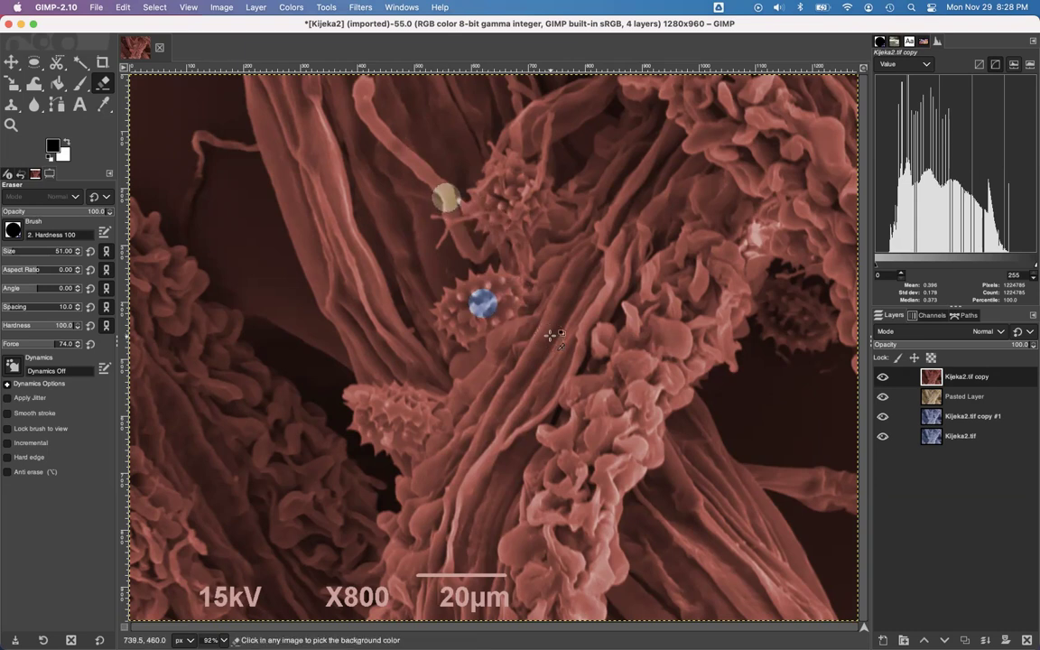
key(super+z)
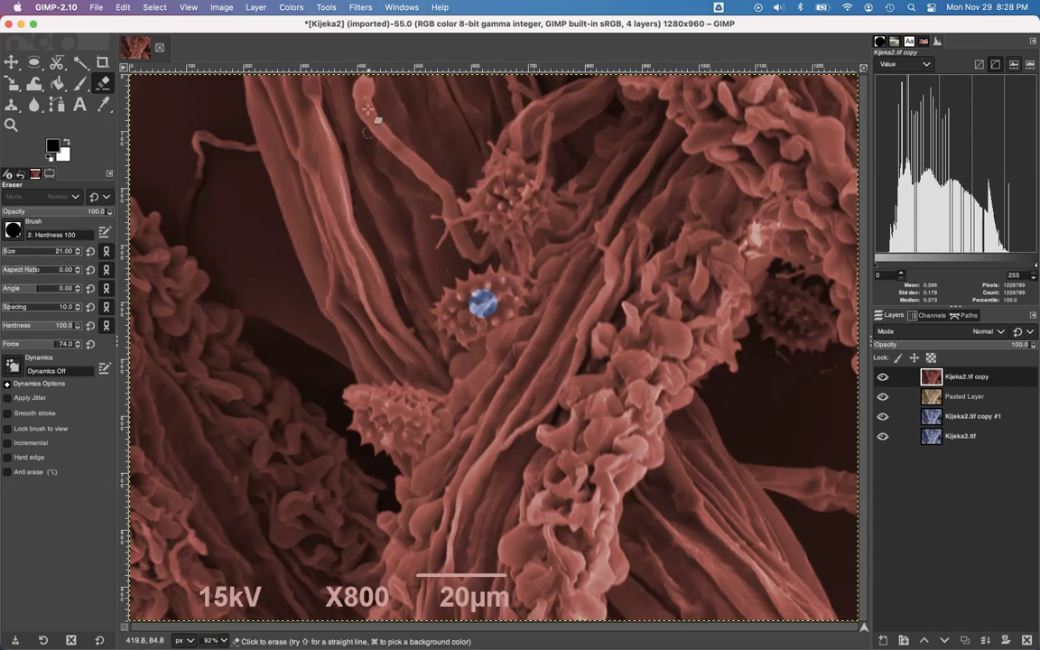
mouse_move(367, 91)
mouse_down()
mouse_move(372, 117)
mouse_move(470, 248)
mouse_move(489, 232)
mouse_move(473, 193)
mouse_move(488, 168)
mouse_move(547, 179)
mouse_move(553, 203)
mouse_move(539, 231)
mouse_move(488, 236)
mouse_move(473, 255)
mouse_move(370, 115)
mouse_up()
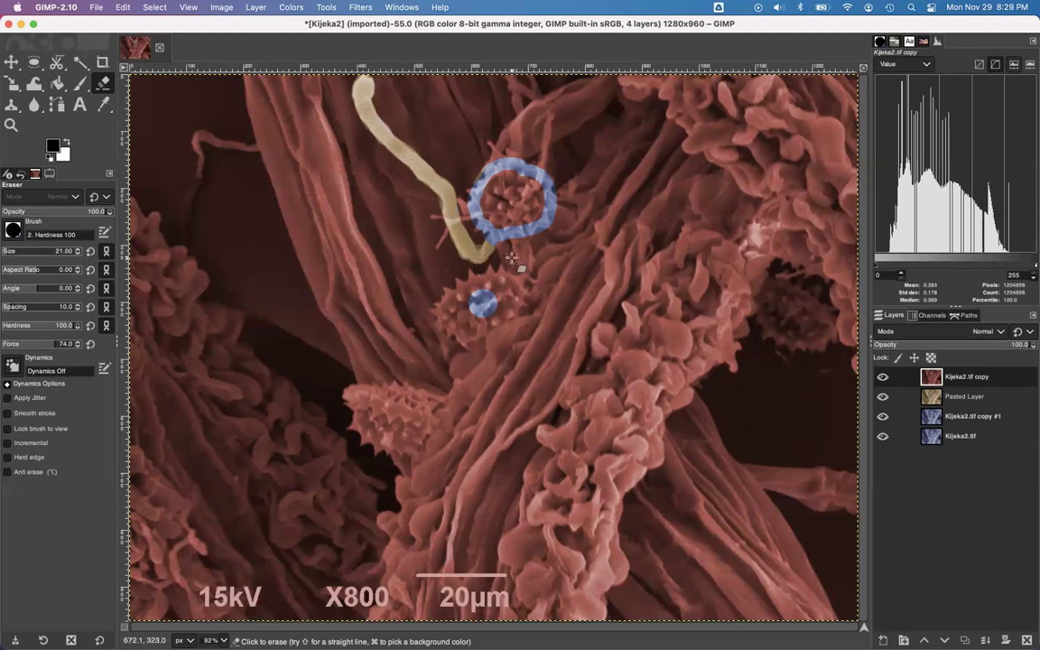
mouse_move(511, 259)
mouse_down()
mouse_move(510, 185)
mouse_move(479, 199)
mouse_move(509, 171)
mouse_move(479, 207)
mouse_move(522, 183)
mouse_move(502, 214)
mouse_move(529, 187)
mouse_move(526, 206)
mouse_move(540, 189)
mouse_move(534, 219)
mouse_move(531, 174)
mouse_move(506, 219)
mouse_up()
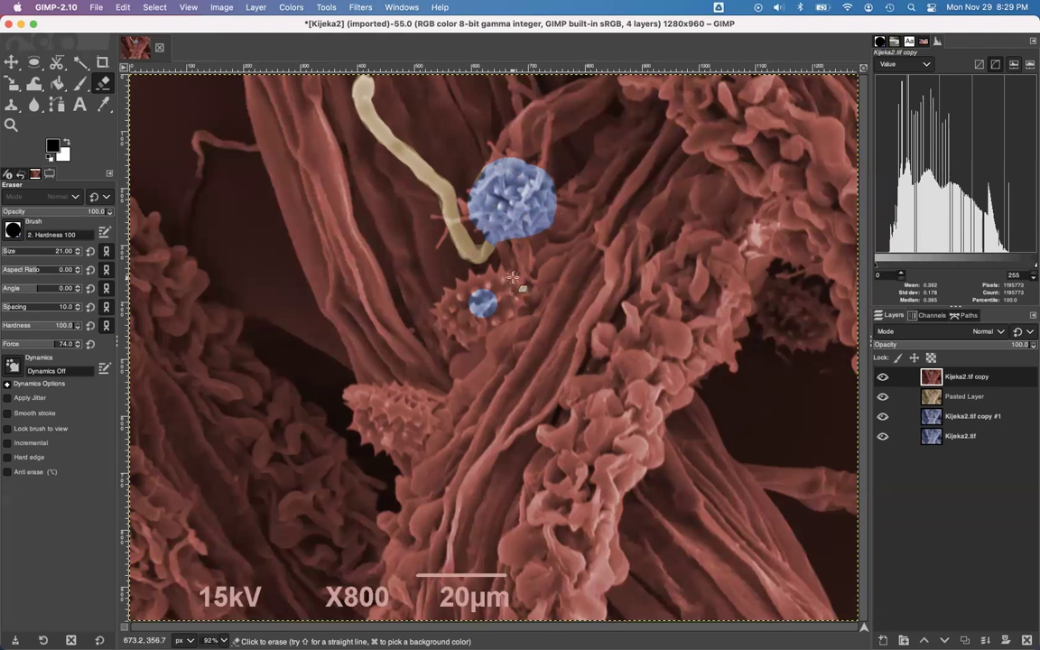
Erase the red layer over the rest of the central pollen grain at brush size 21
mouse_move(512, 277)
mouse_down()
mouse_move(462, 277)
mouse_move(439, 306)
mouse_move(450, 337)
mouse_move(468, 341)
mouse_move(513, 314)
mouse_move(520, 288)
mouse_move(460, 296)
mouse_move(489, 280)
mouse_move(459, 295)
mouse_move(452, 320)
mouse_move(483, 302)
mouse_move(459, 326)
mouse_move(483, 311)
mouse_move(468, 330)
mouse_move(491, 321)
mouse_move(504, 293)
mouse_move(479, 303)
mouse_move(525, 308)
mouse_move(484, 273)
mouse_up()
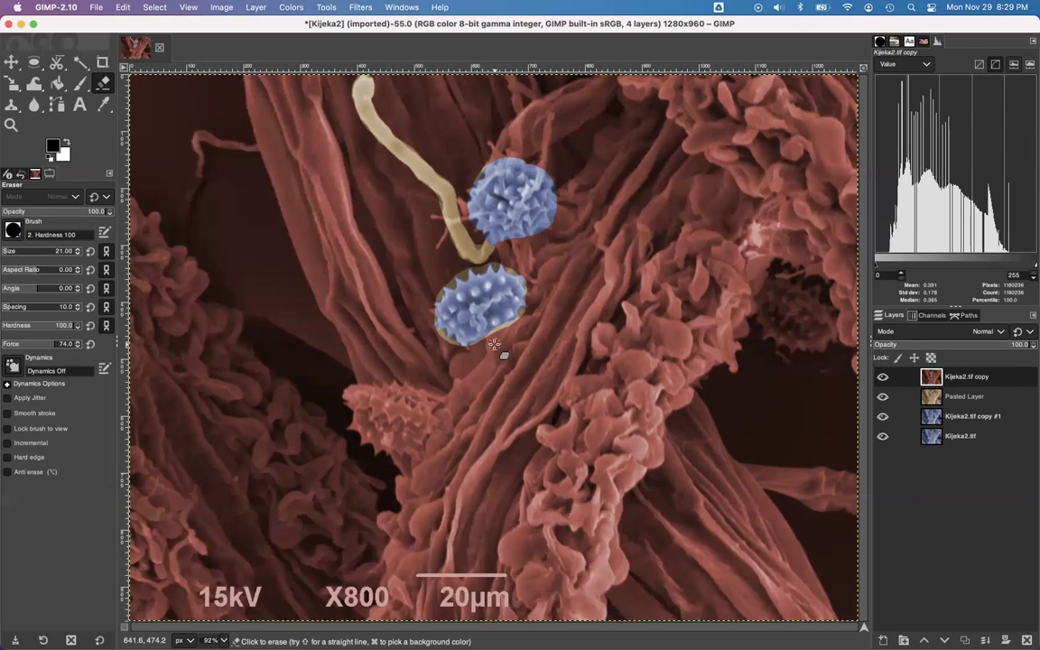
Move the bottom blue Kijeka2.tif layer to the top of the stack and return it to the bottom
click(960, 436)
drag(959, 384, 960, 373)
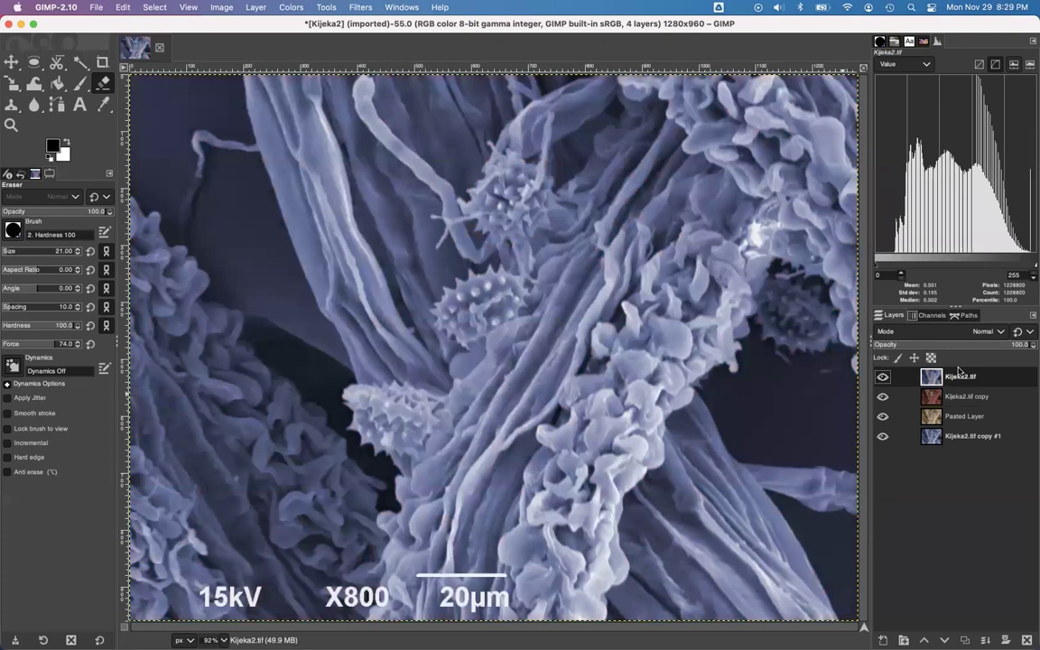
drag(959, 377, 953, 449)
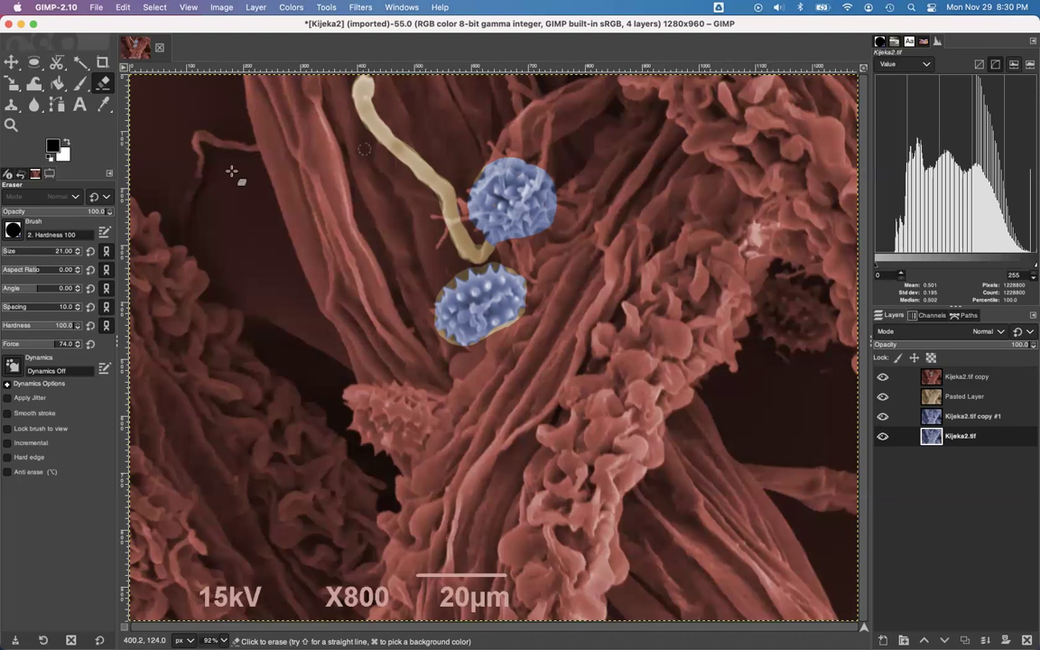
On the red Kijeka2.tif copy layer, select the dark background gap below the right-hand pollen grain with Fuzzy Select
click(81, 63)
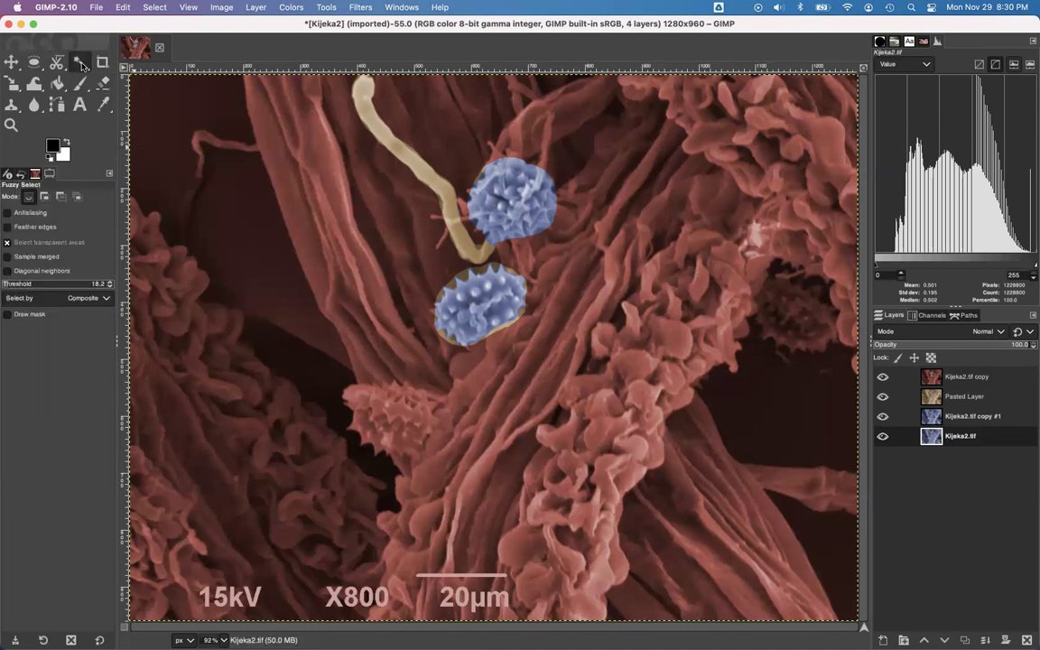
click(968, 377)
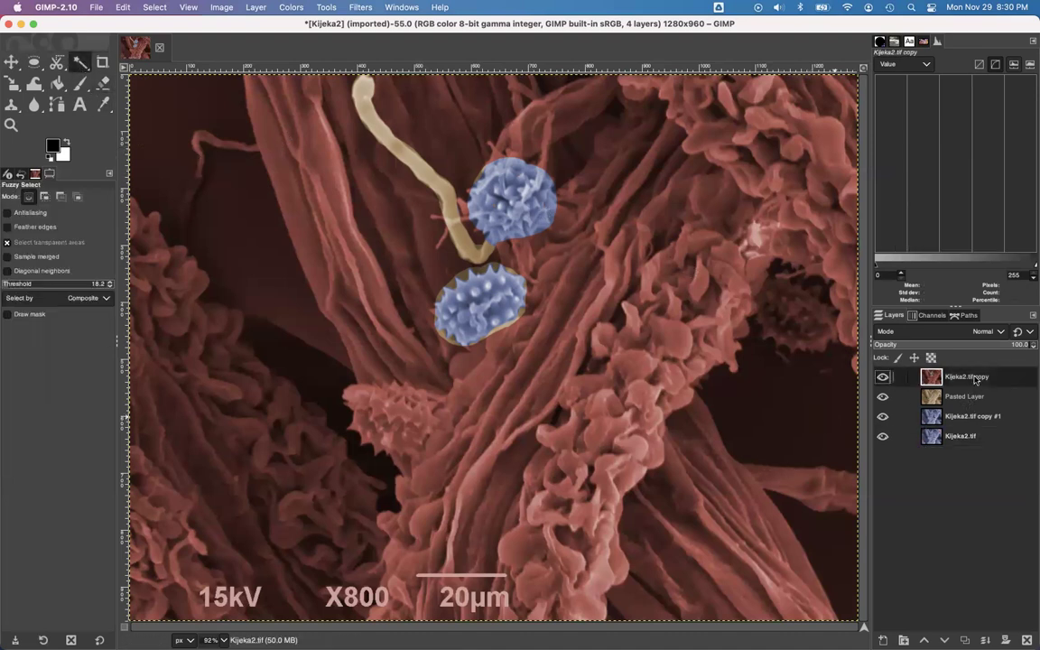
click(749, 421)
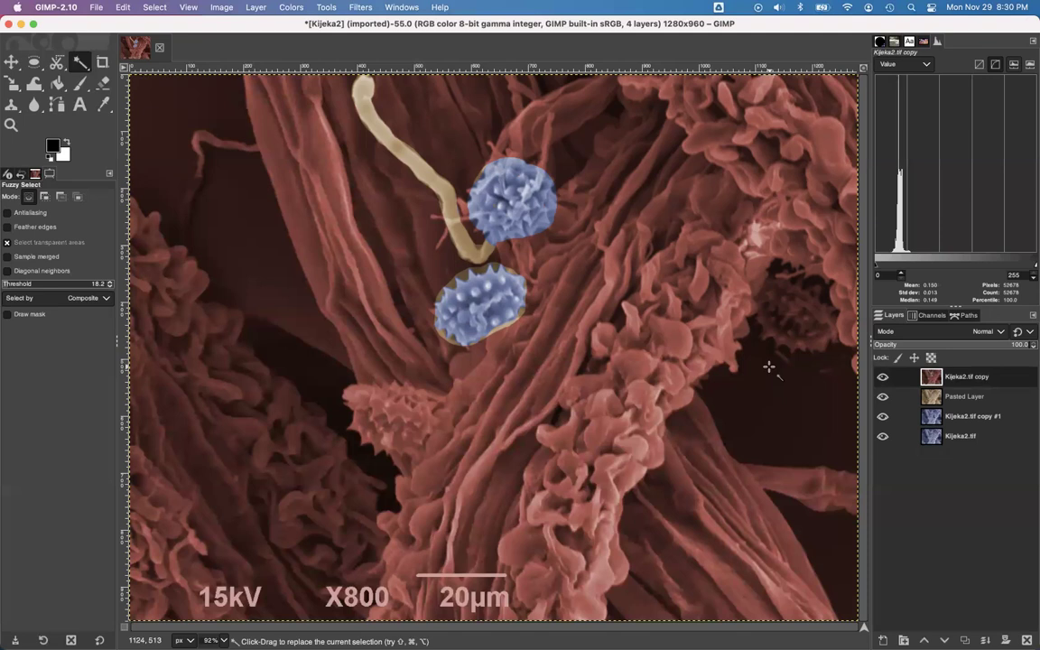
Try cutting the selected dark gap out of the red layer, and undo the cut
key(super)
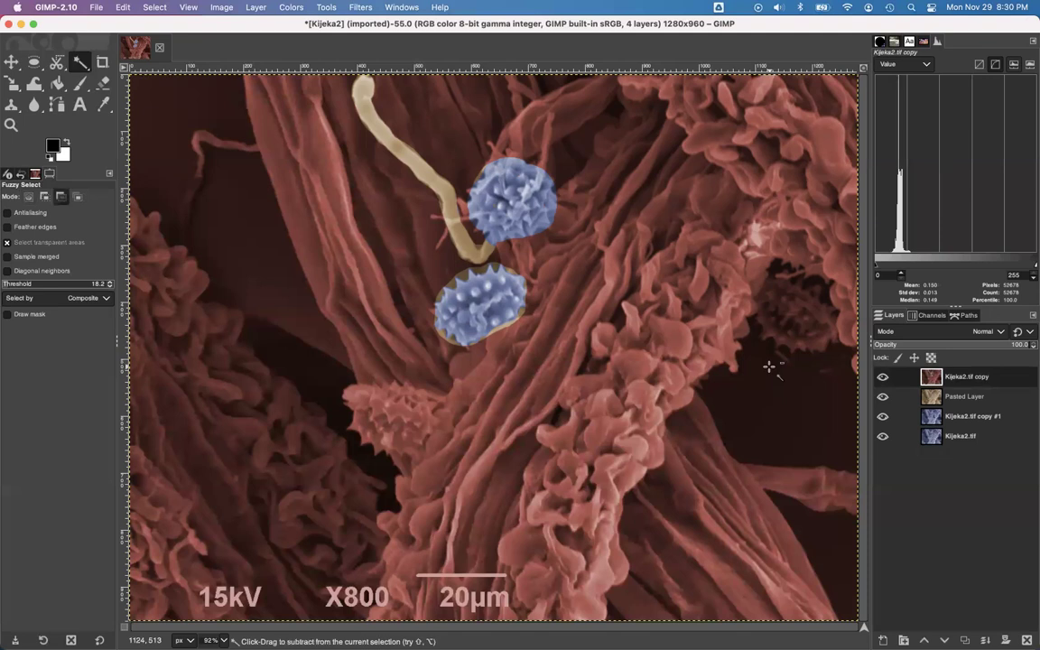
key(super+x)
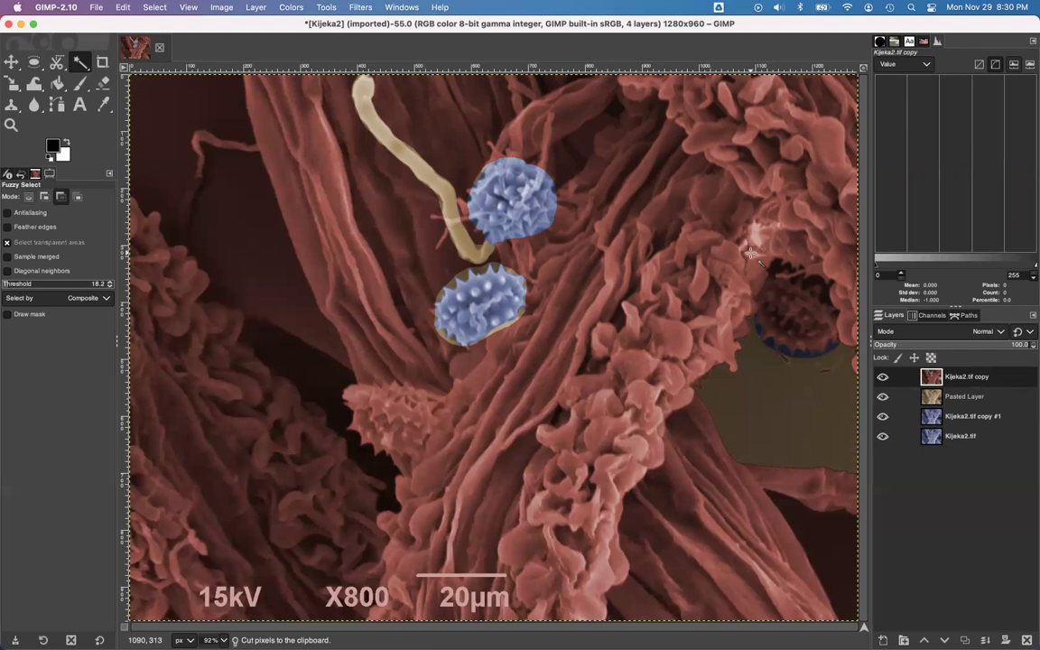
key(super+z)
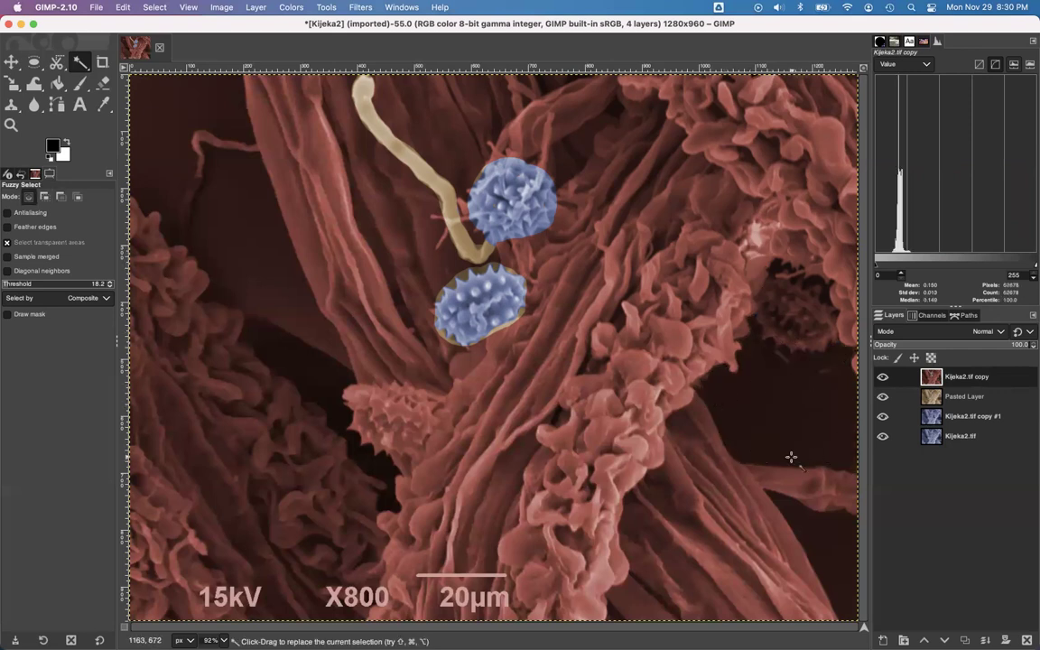
Cut the selected dark gap from the red layer and paste it in place as a new layer
key(super)
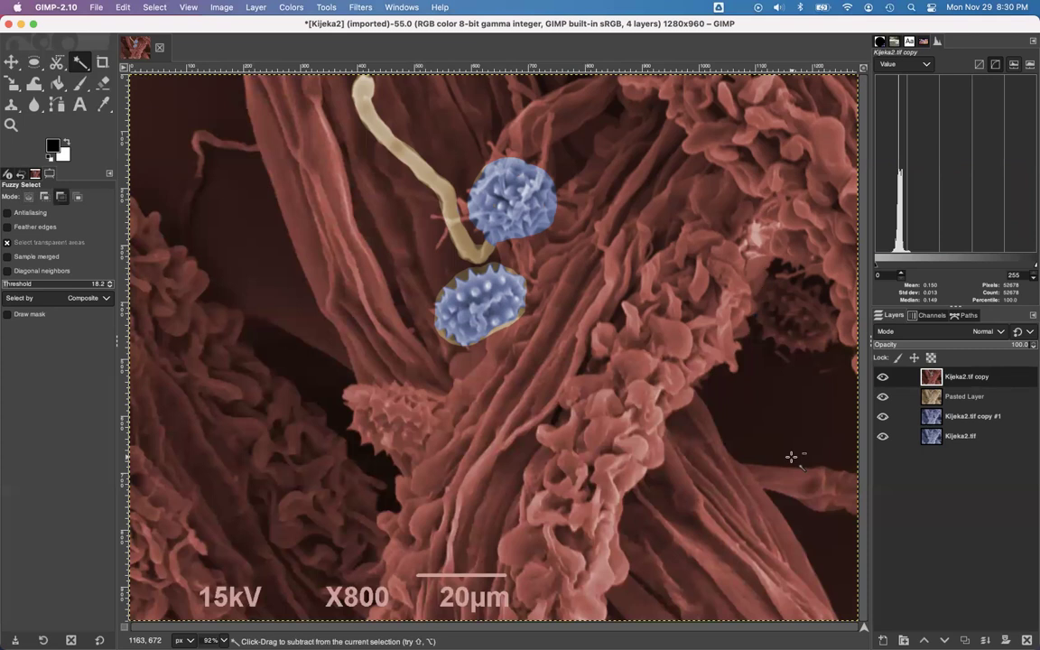
key(super+x)
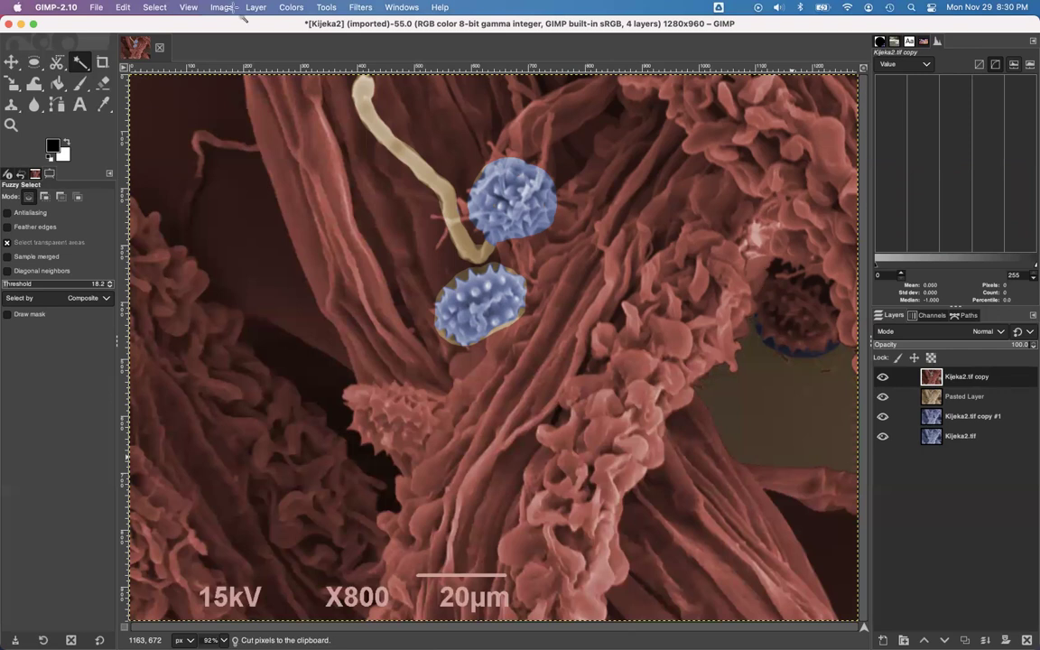
click(127, 7)
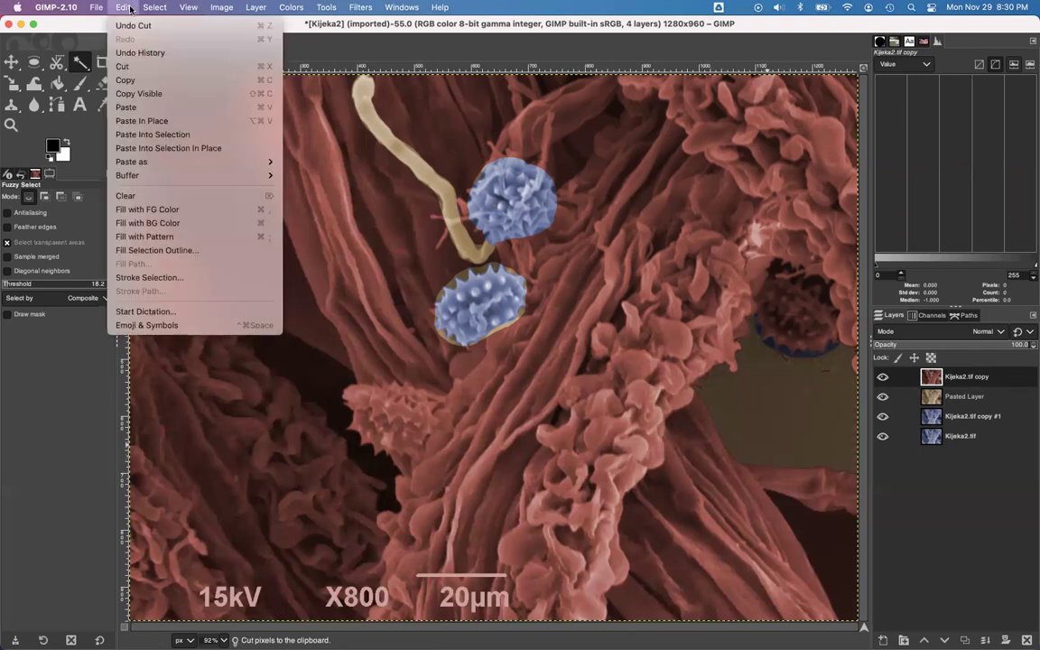
click(169, 122)
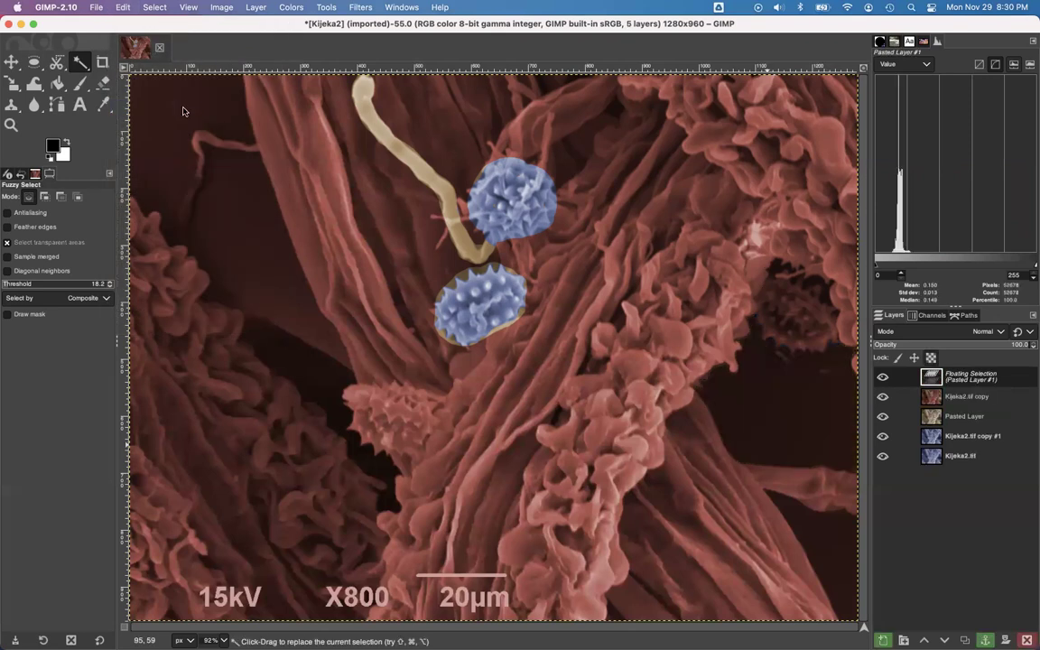
key(shift+super)
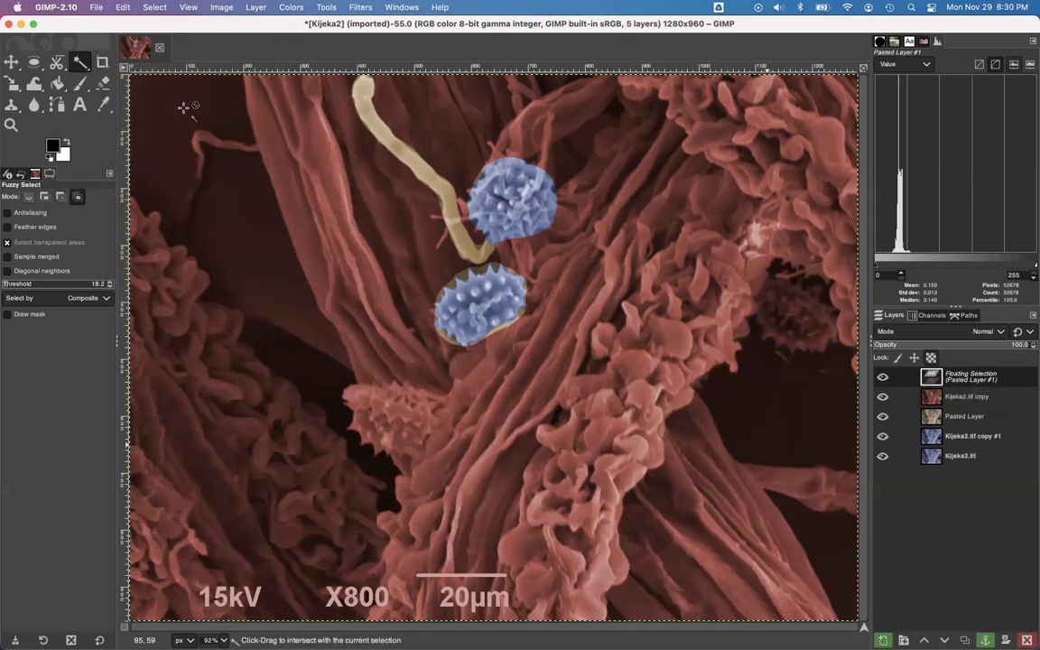
key(shift+super+n)
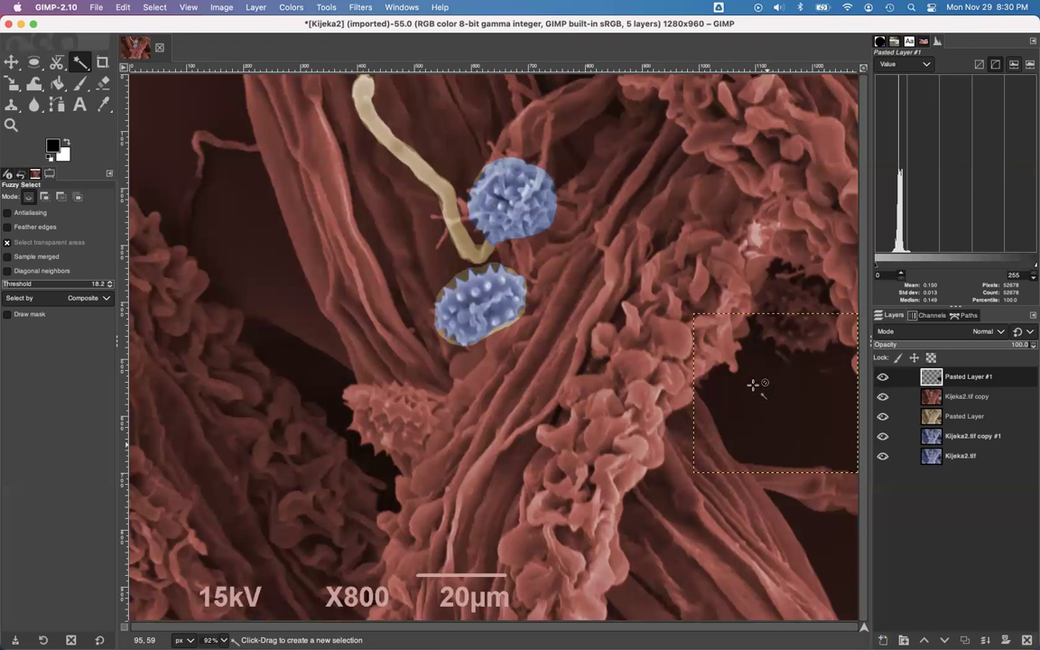
Darken the pasted gap layer with Hue-Saturation by setting its lightness to -100
click(292, 8)
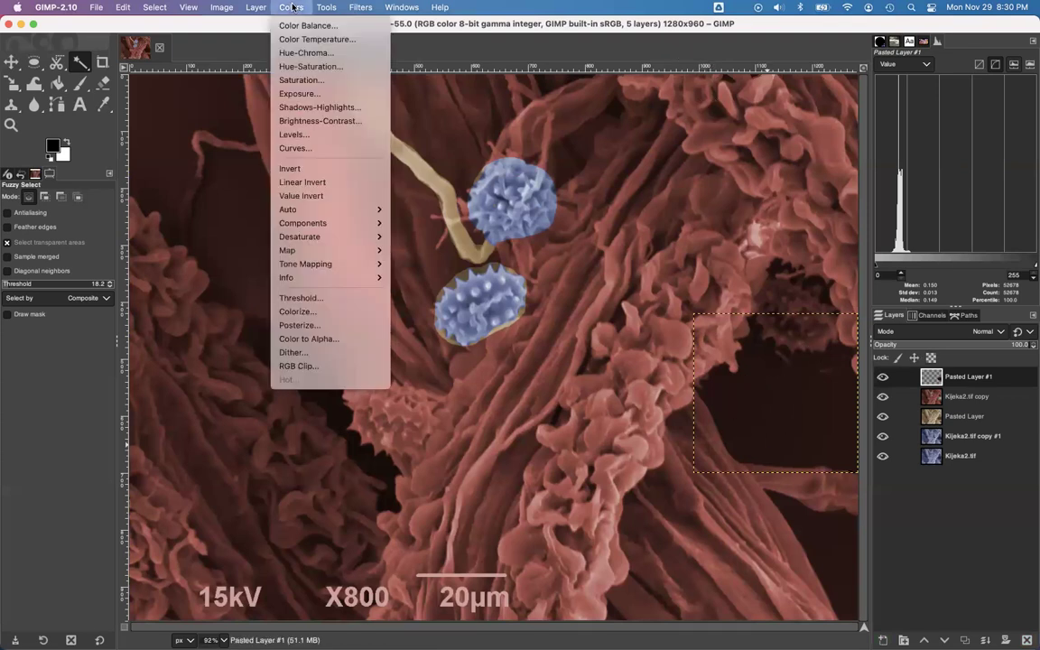
click(319, 66)
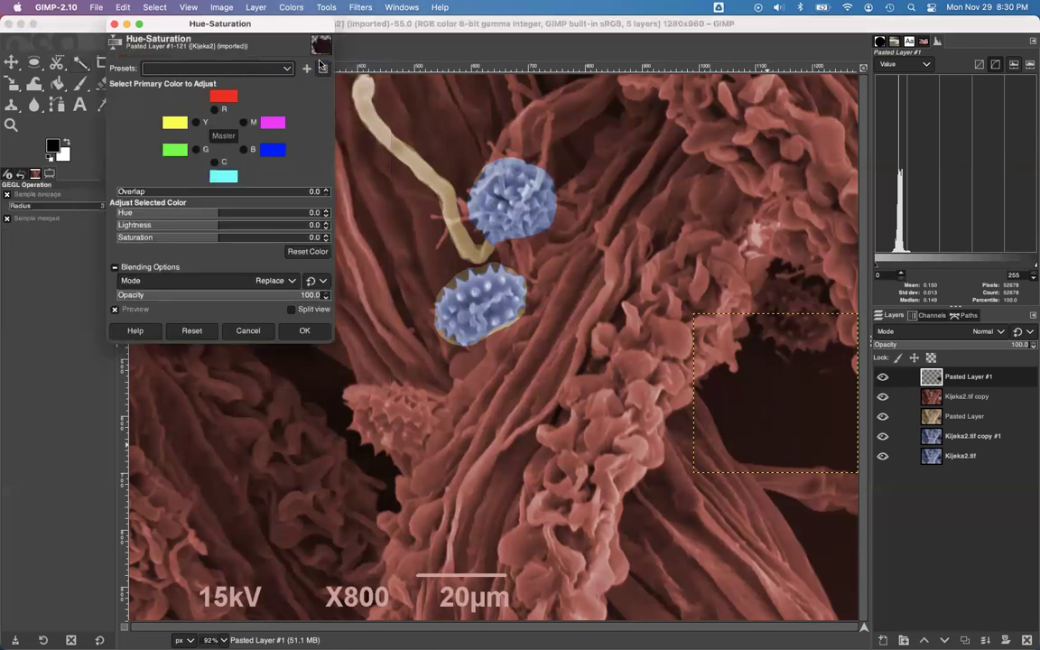
drag(226, 224, 41, 226)
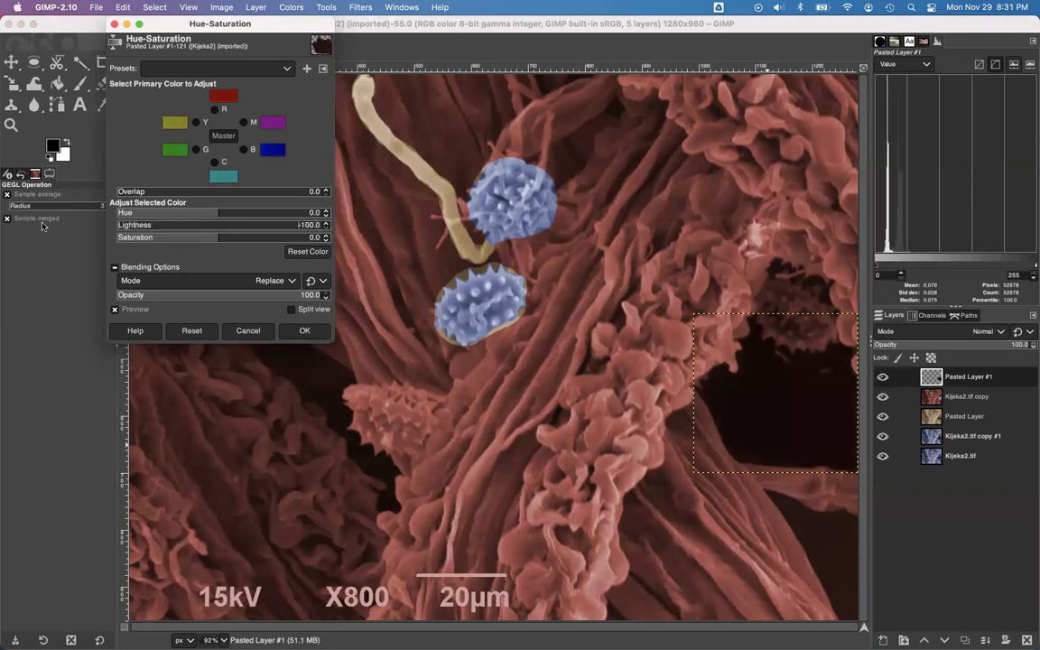
click(305, 331)
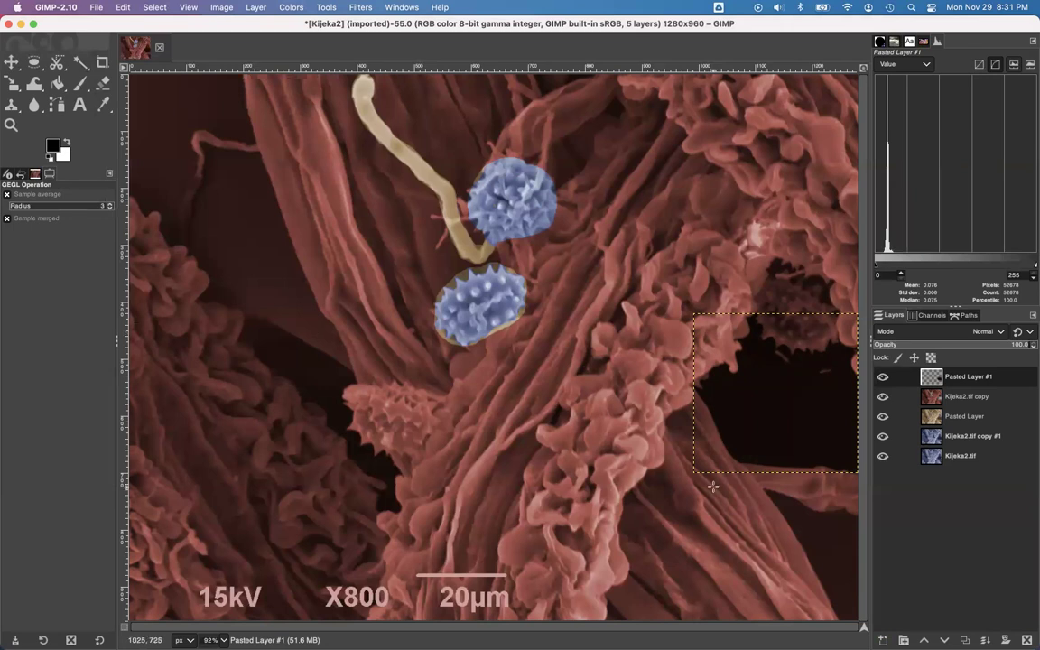
Cut the dark lower-right corner area from the red layer, paste it as a new layer, and reactivate the red Kijeka2.tif copy layer
click(957, 401)
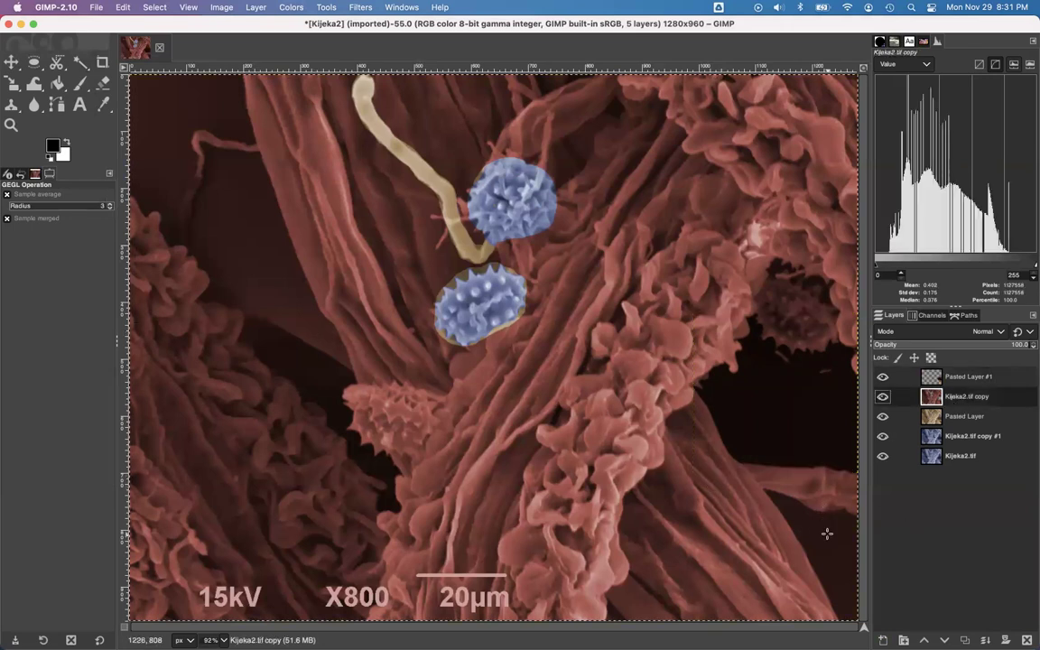
key(u)
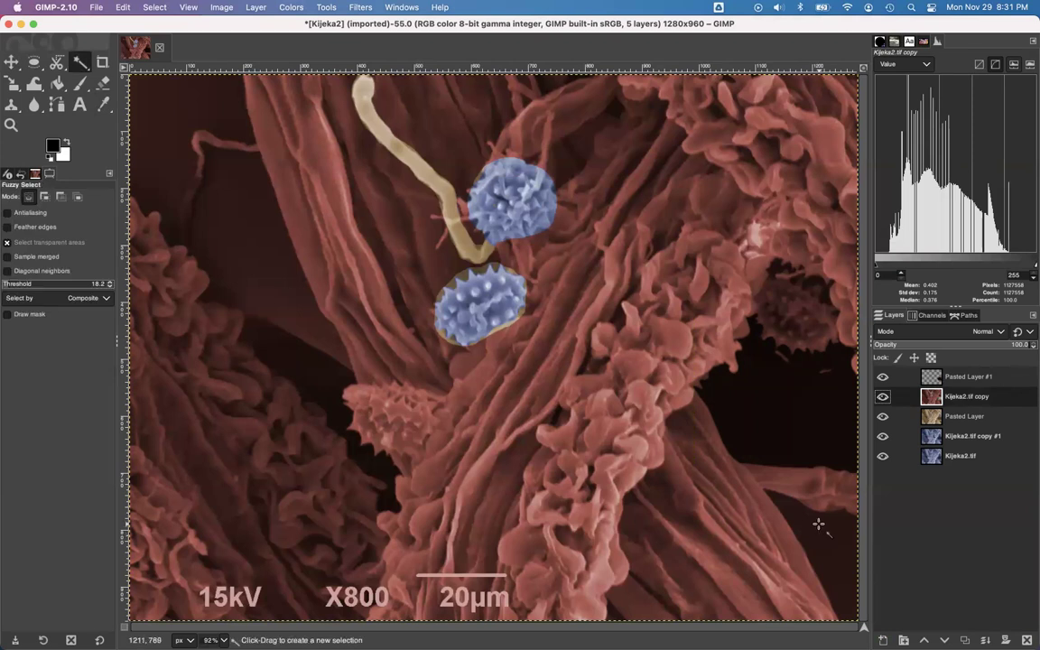
click(817, 524)
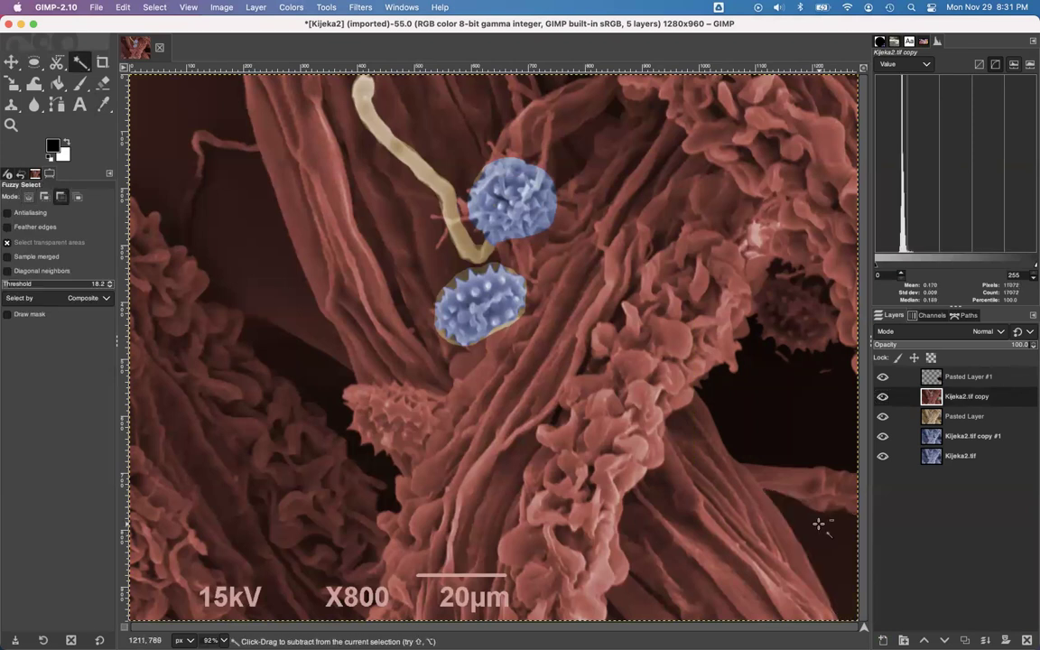
key(super+x)
key(super+v)
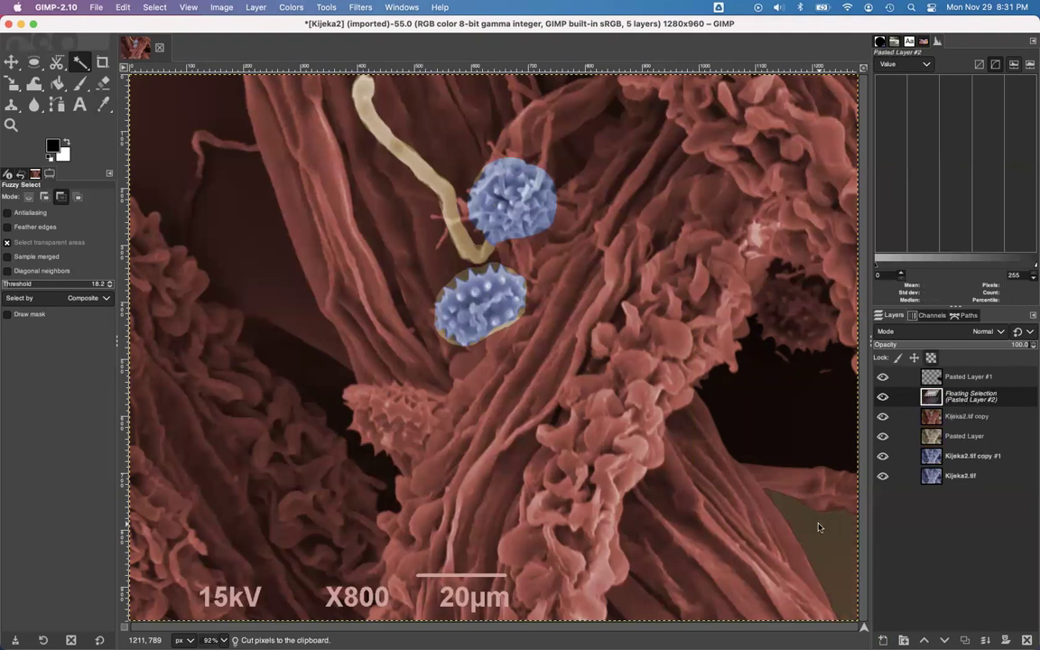
key(shift+super+n)
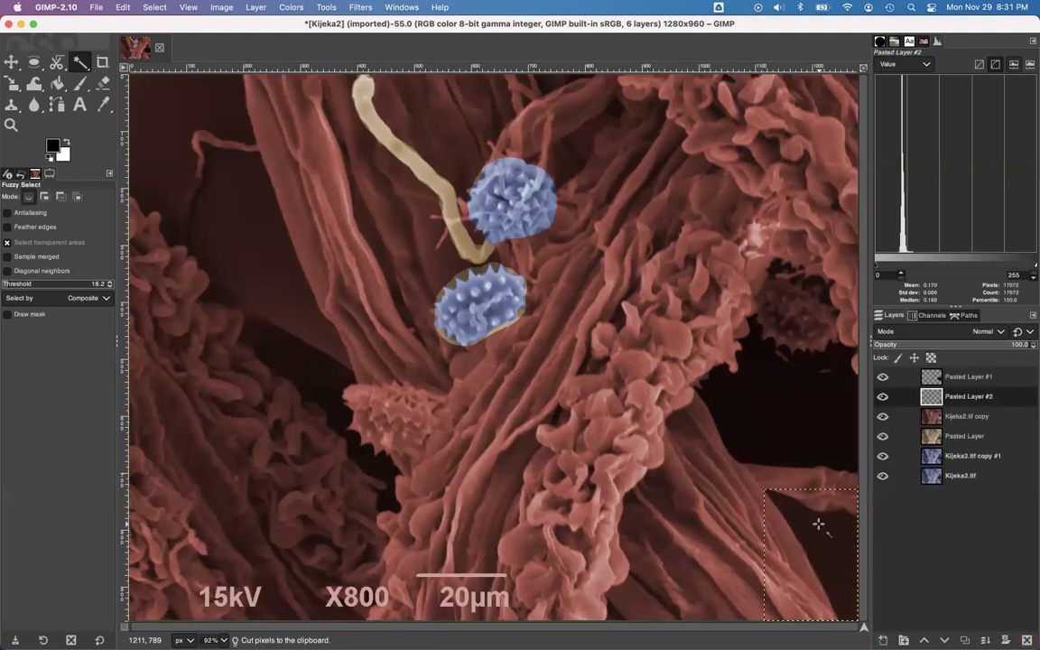
click(965, 416)
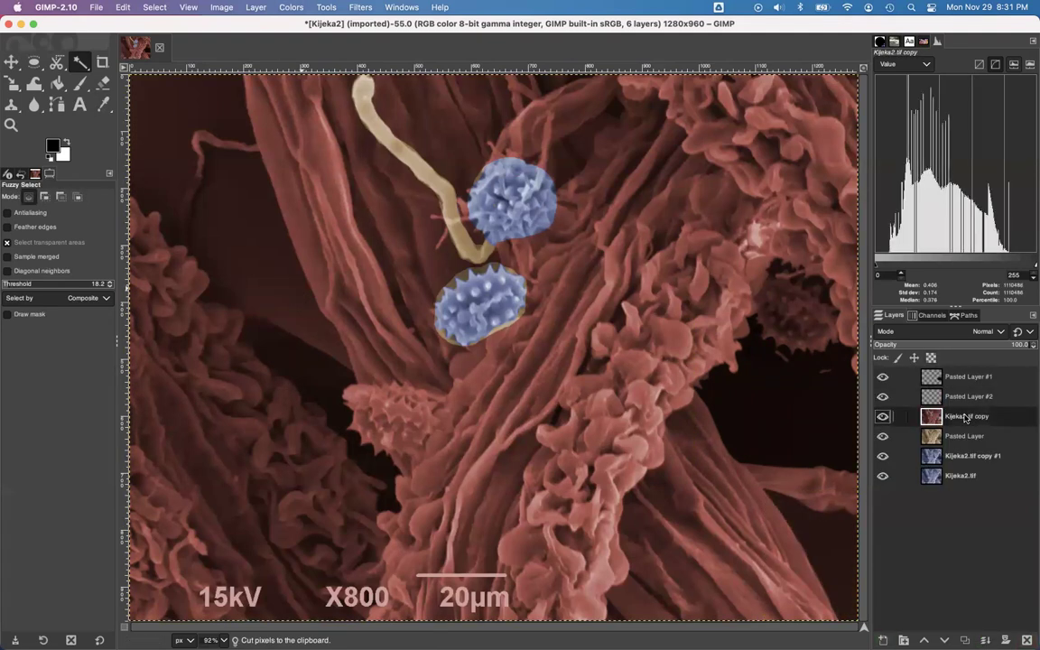
Try cutting the fuzzy-selected upper-left dark background from the red layer, undoing the cut each time
click(251, 240)
key(ctrl+x)
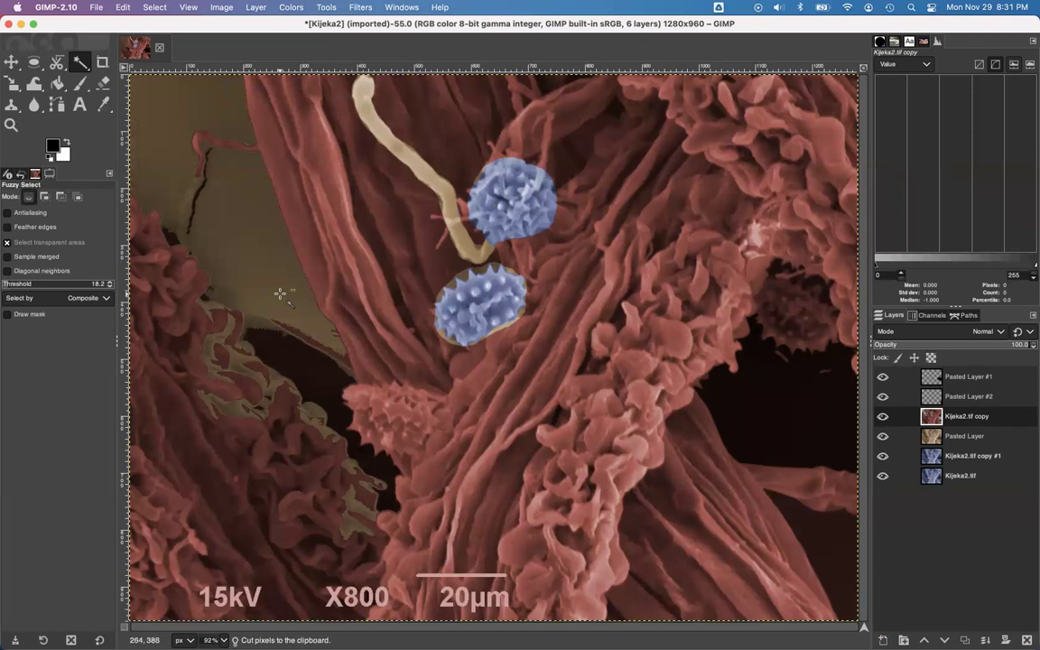
key(ctrl+z)
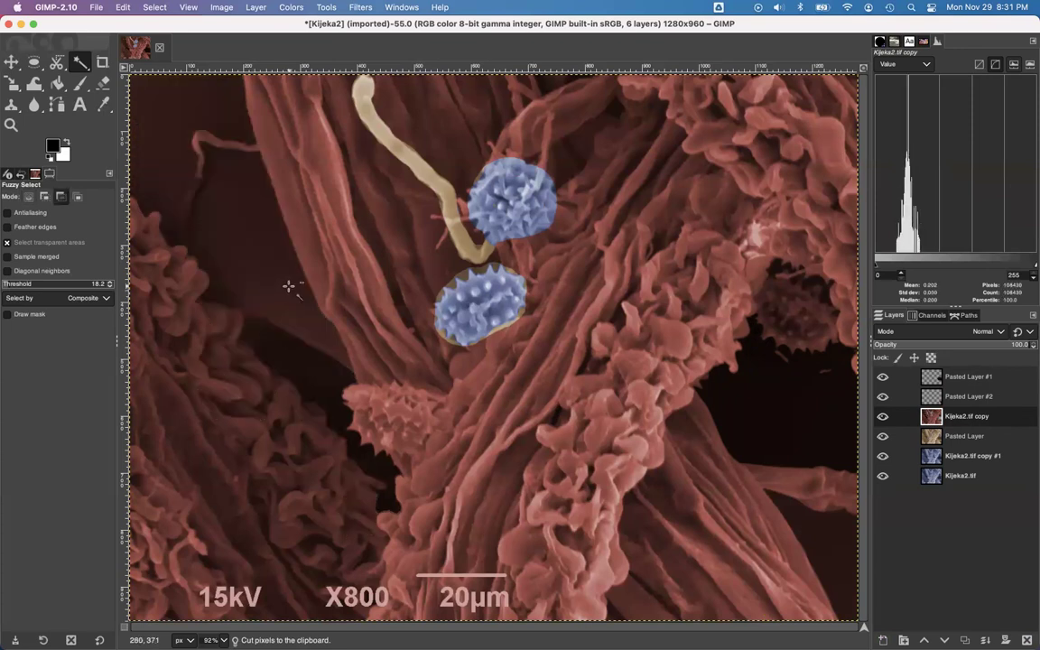
key(ctrl+x)
key(ctrl+z)
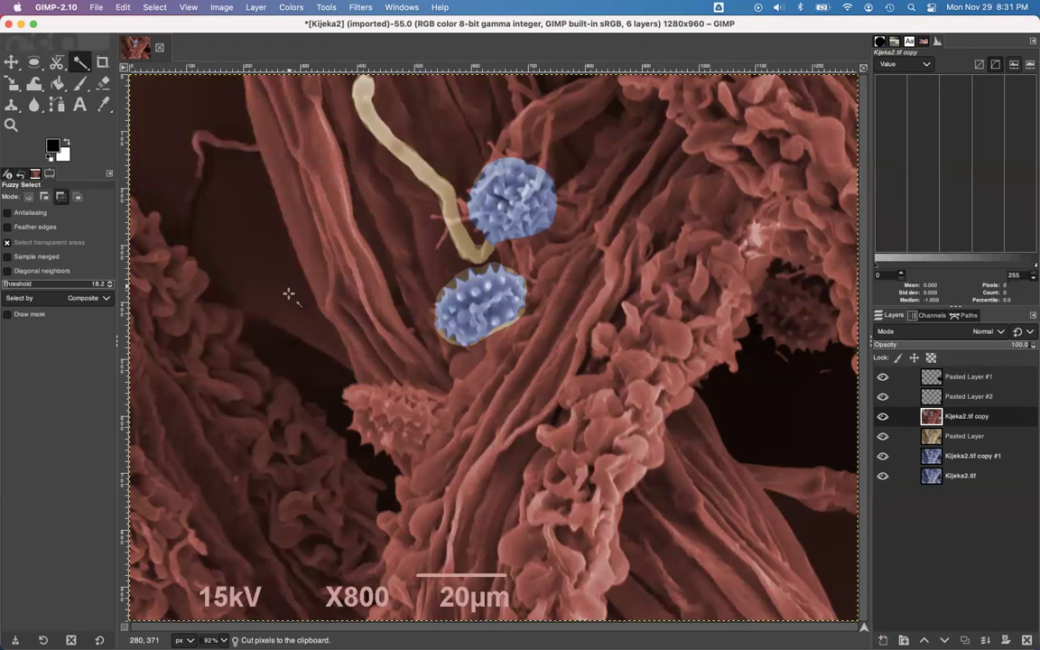
Fuzzy-select the dark gap beside the lower-left pollen grain, cut it from the red layer and paste it as a new layer
click(286, 341)
key(ctrl+x)
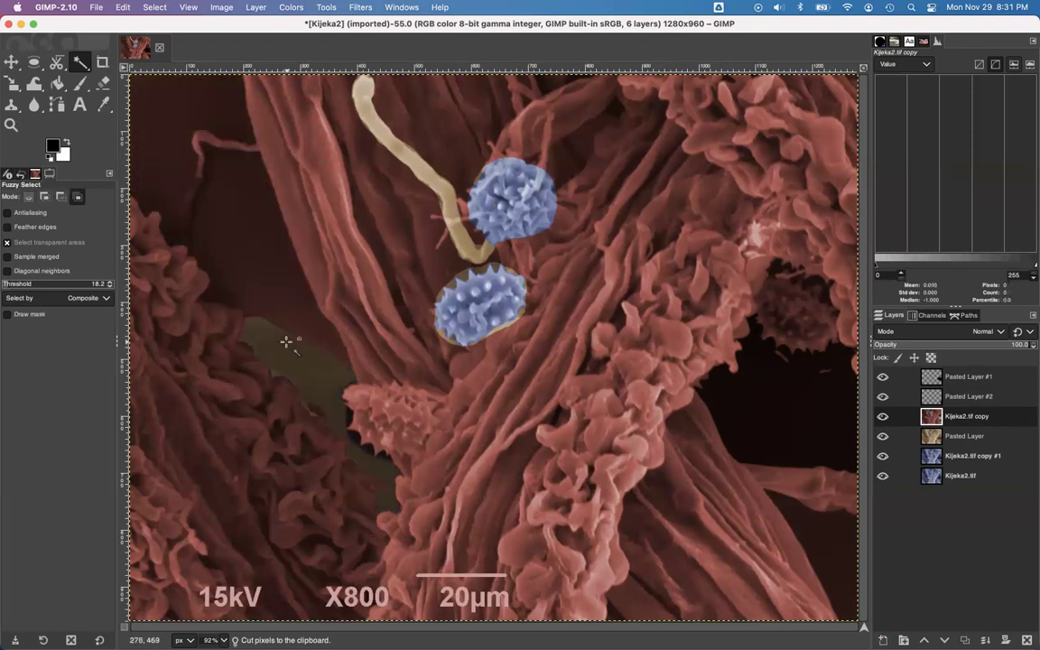
key(ctrl+v)
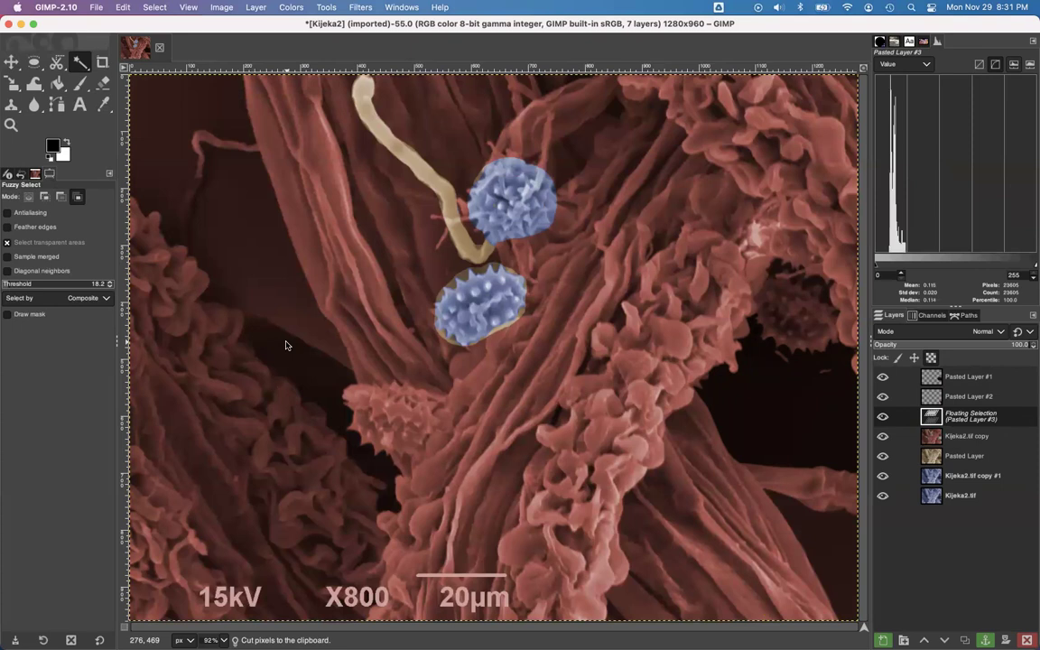
key(ctrl+shift+n)
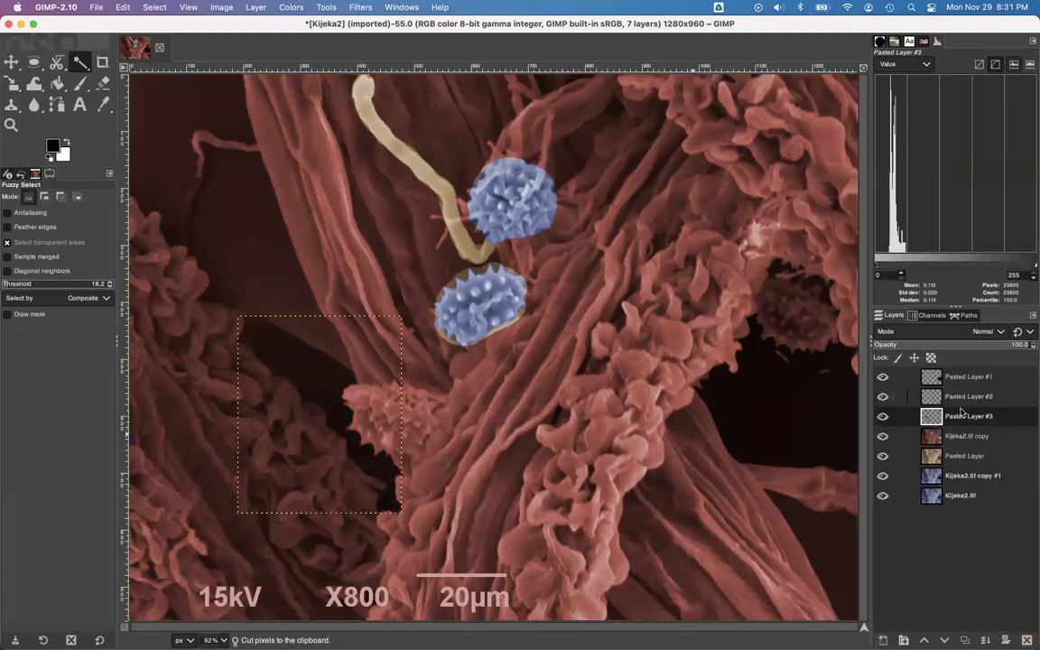
Merge Pasted Layer #2, the lower-right corner area, down into Pasted Layer #3
click(990, 397)
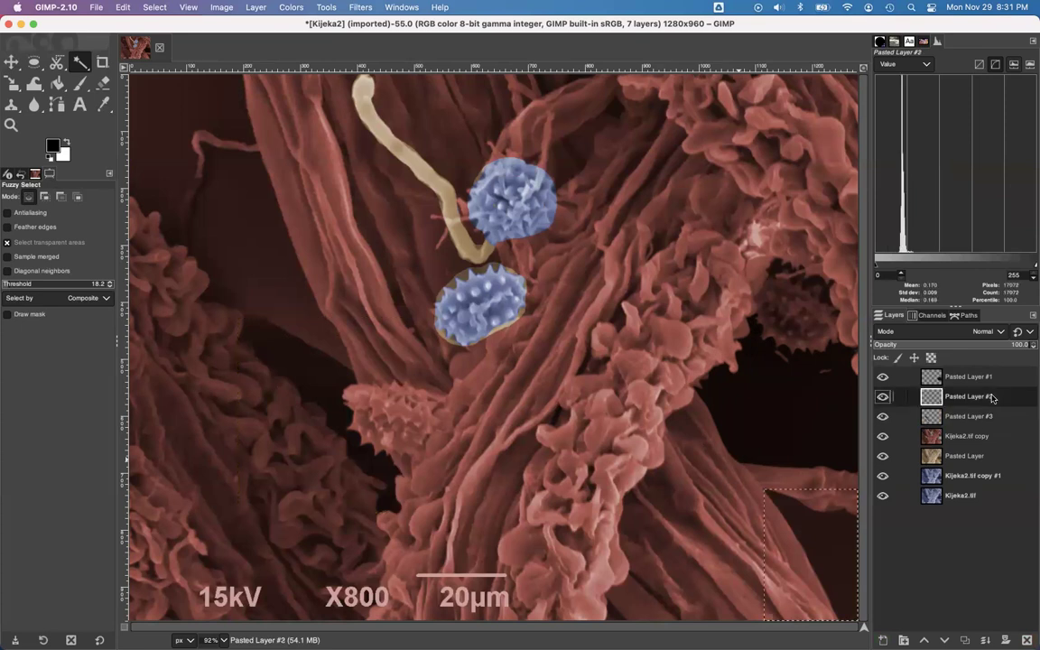
click(266, 7)
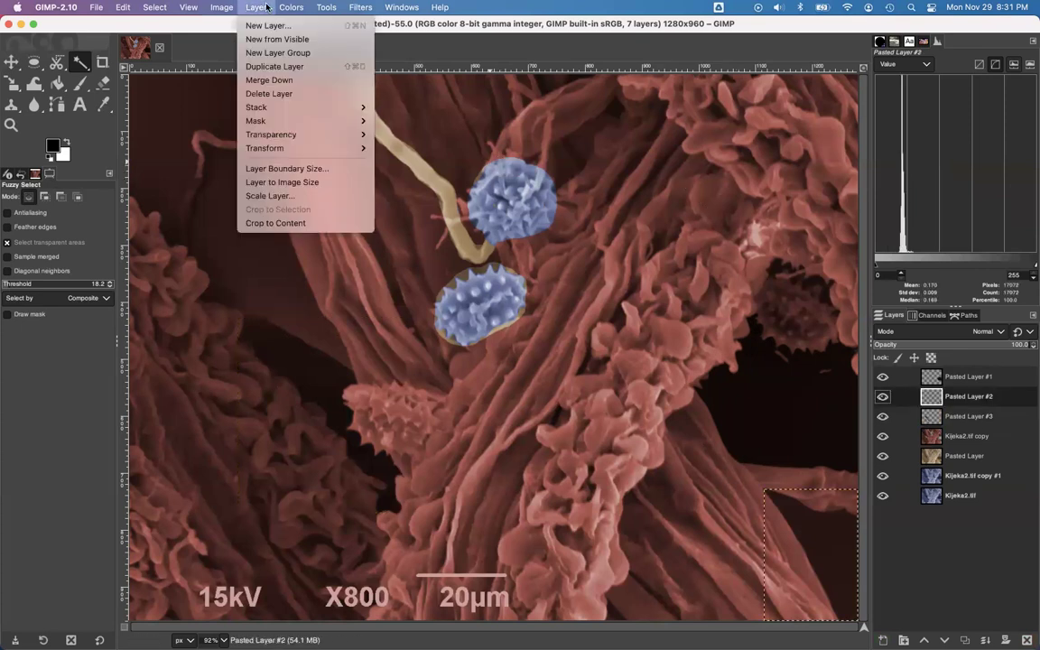
click(306, 81)
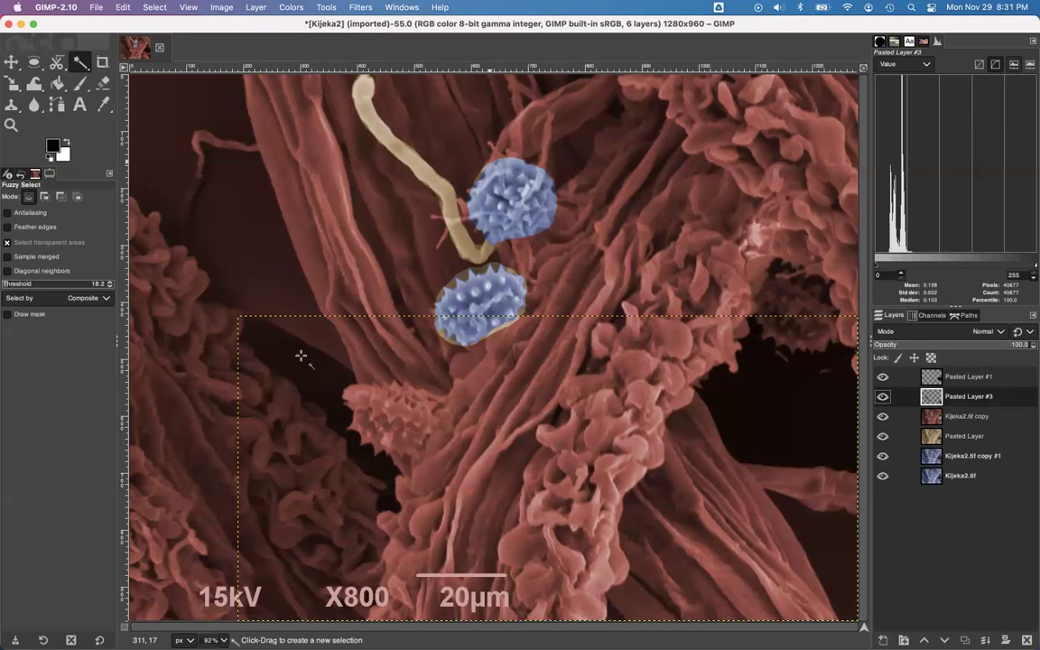
Darken the gap beside the lower-left pollen grain on Pasted Layer #3 with Hue-Saturation, setting lightness and saturation to -100
click(291, 7)
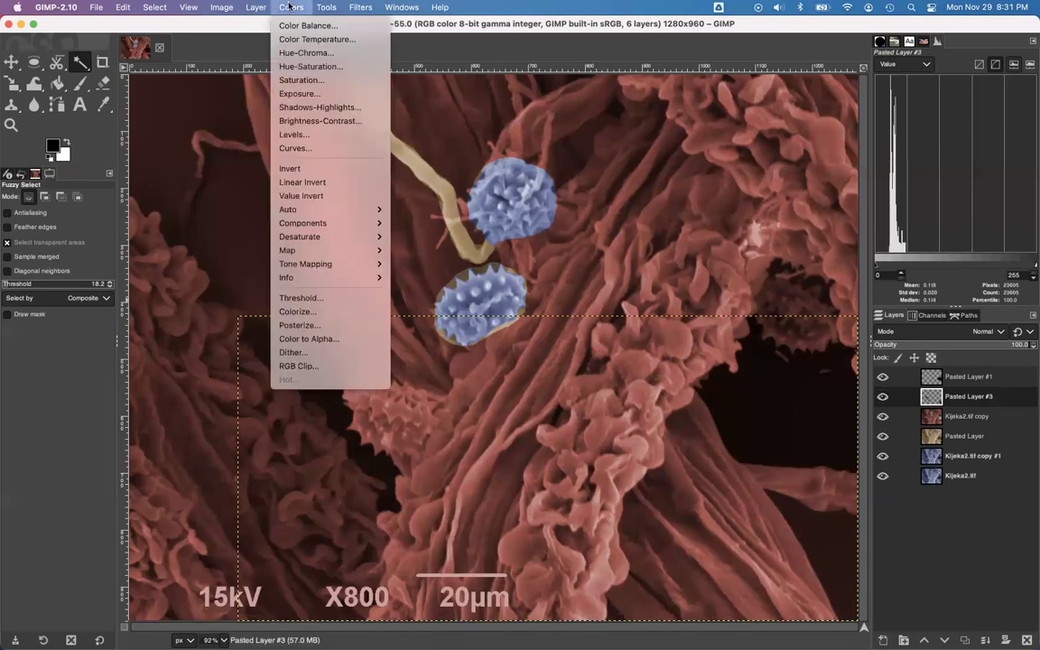
click(336, 68)
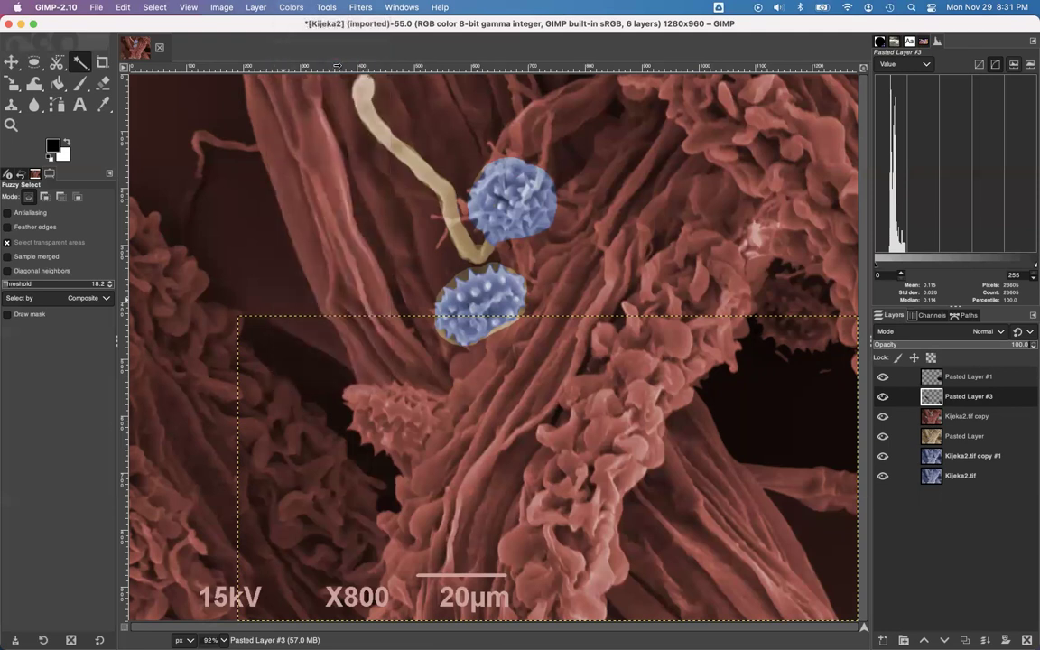
drag(172, 219, 71, 193)
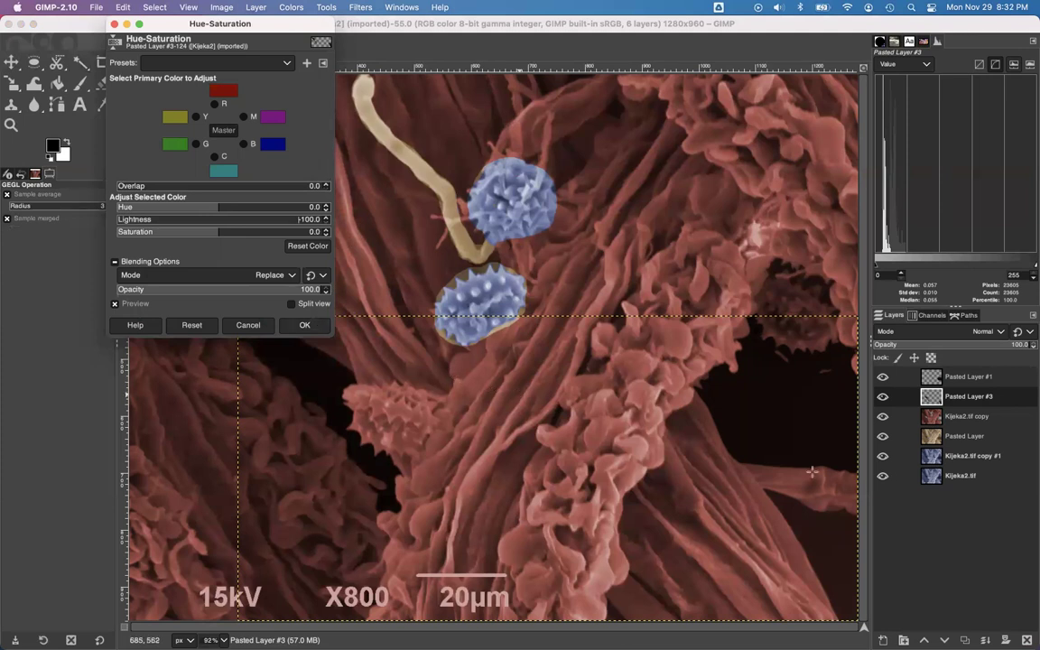
click(883, 397)
click(883, 396)
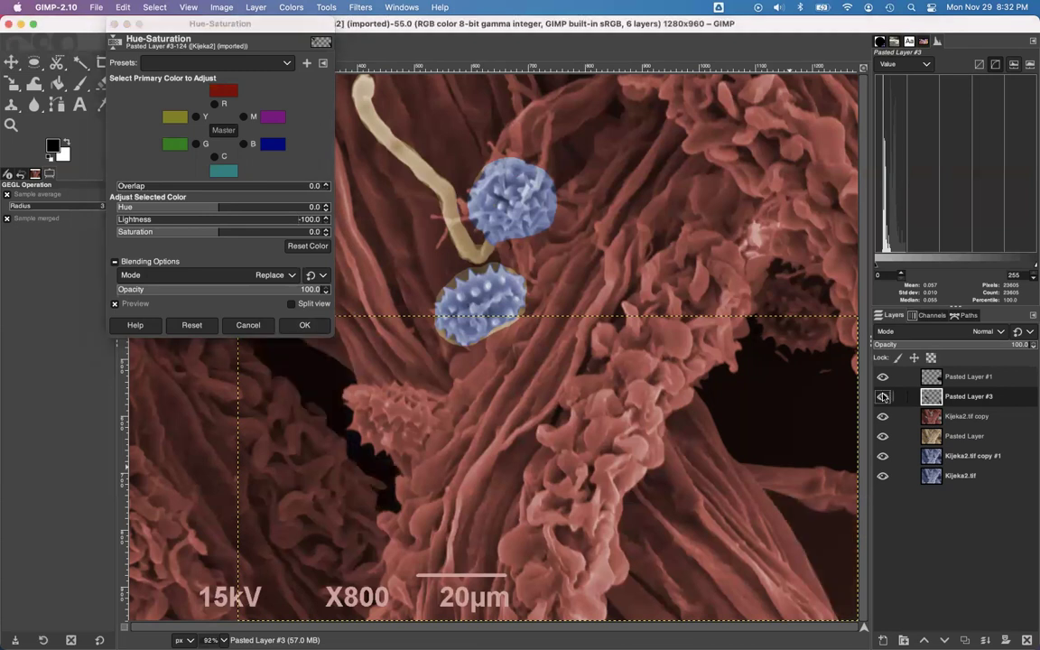
drag(170, 232, 95, 231)
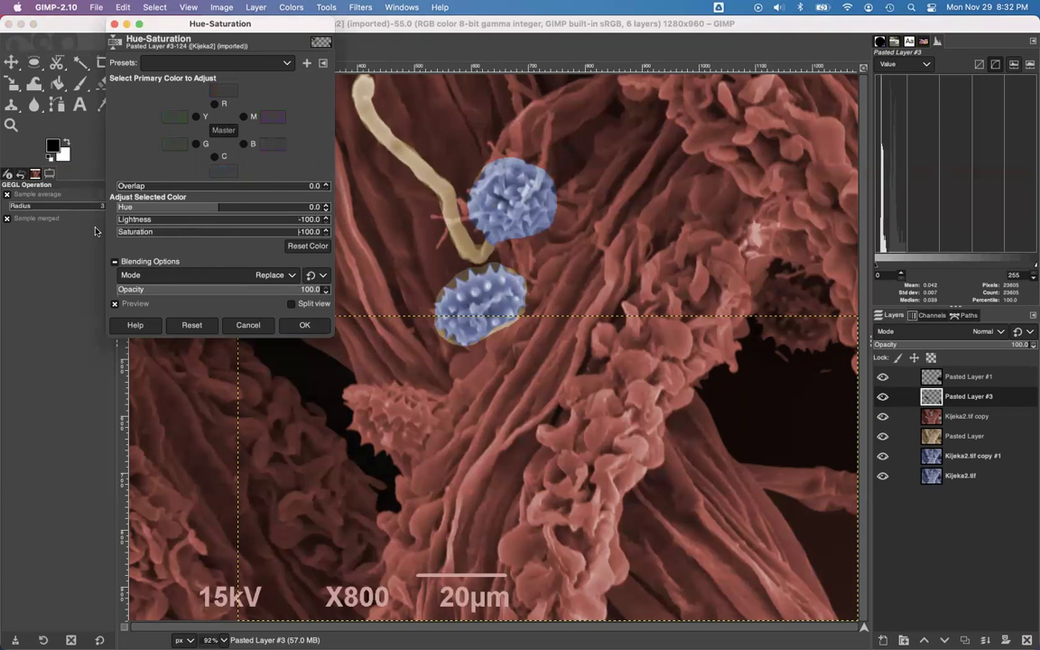
click(235, 206)
click(301, 325)
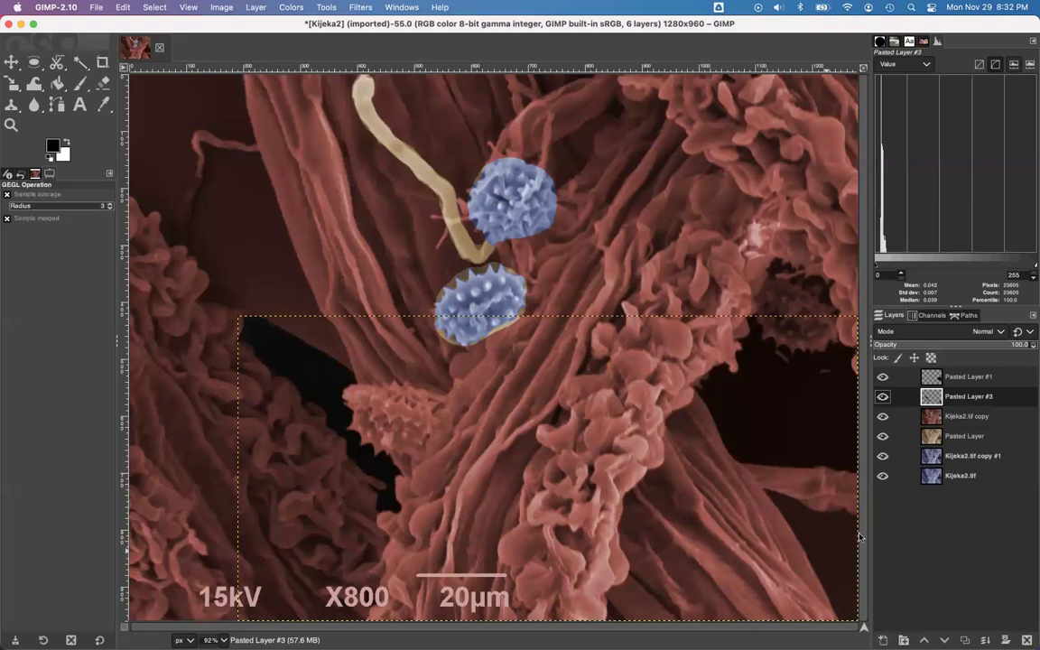
Fuzzy-select the dark lower-right corner area, cut it from Pasted Layer #3 and paste it as a new layer
key(u)
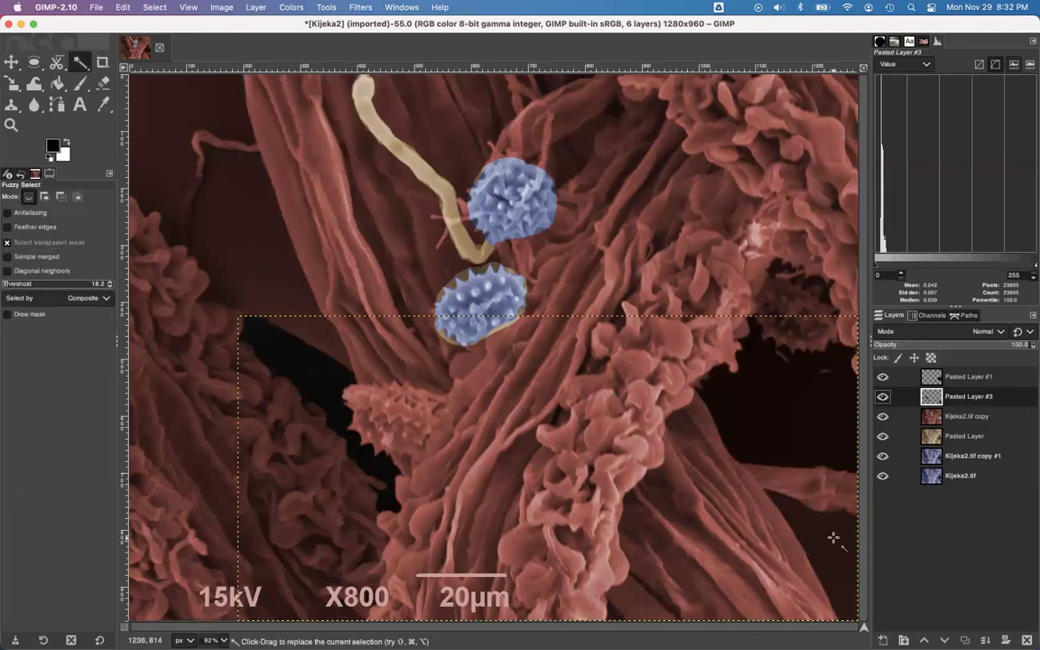
key(super+x)
key(super+v)
key(super+shift+n)
Darken the pasted lower-right corner layer with Hue-Saturation at lightness -100
click(291, 8)
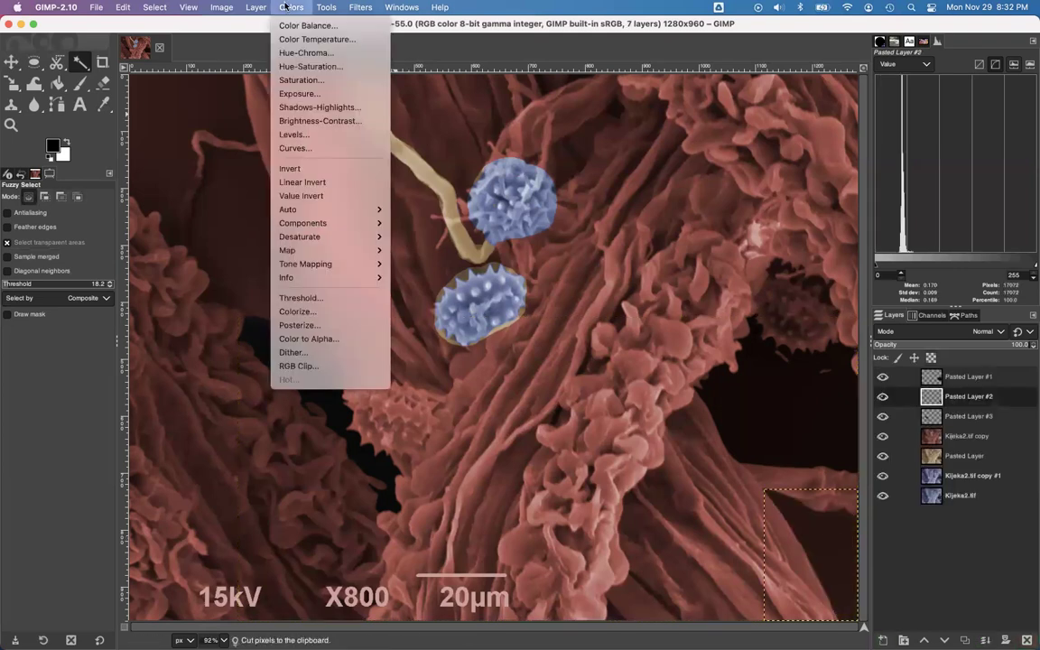
click(312, 66)
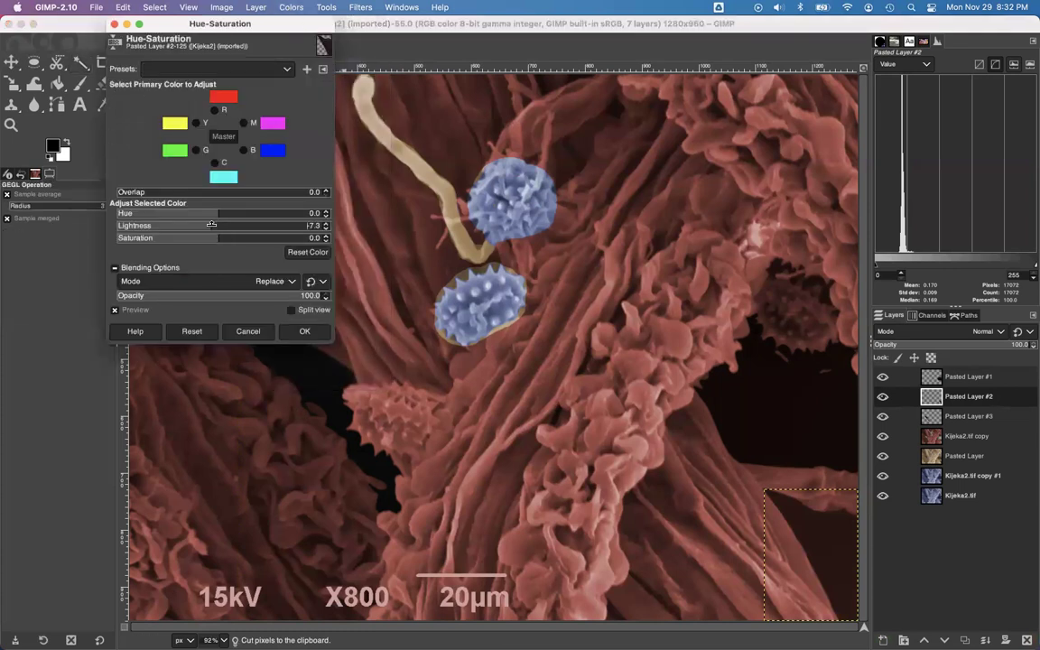
drag(218, 226, 118, 225)
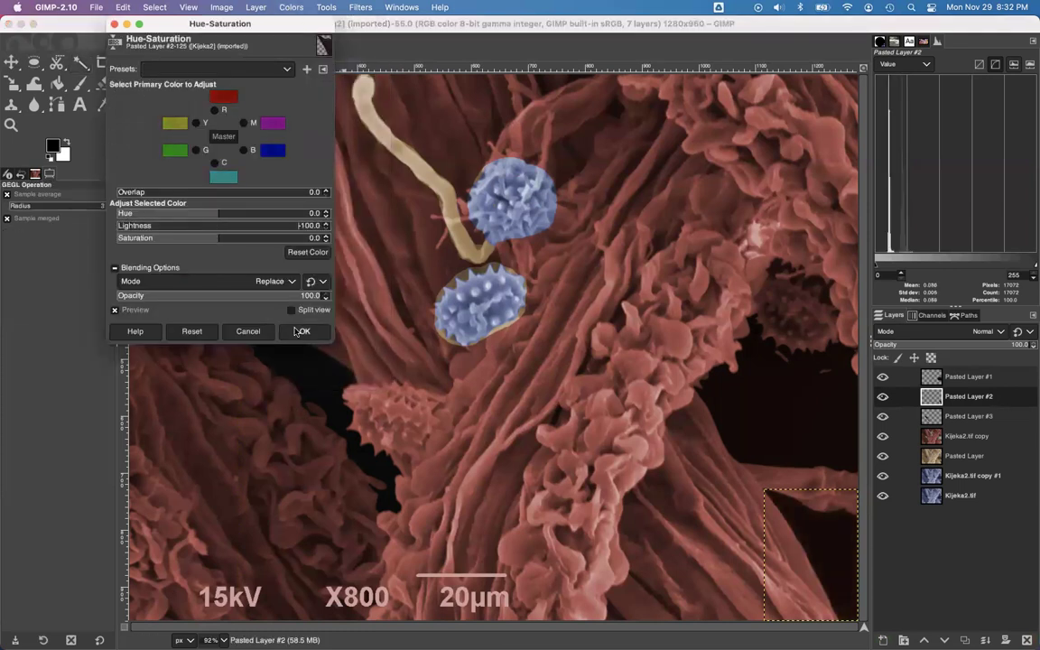
click(298, 330)
Merge Pasted Layer #1 and Pasted Layer #2 down into Pasted Layer #3
click(967, 377)
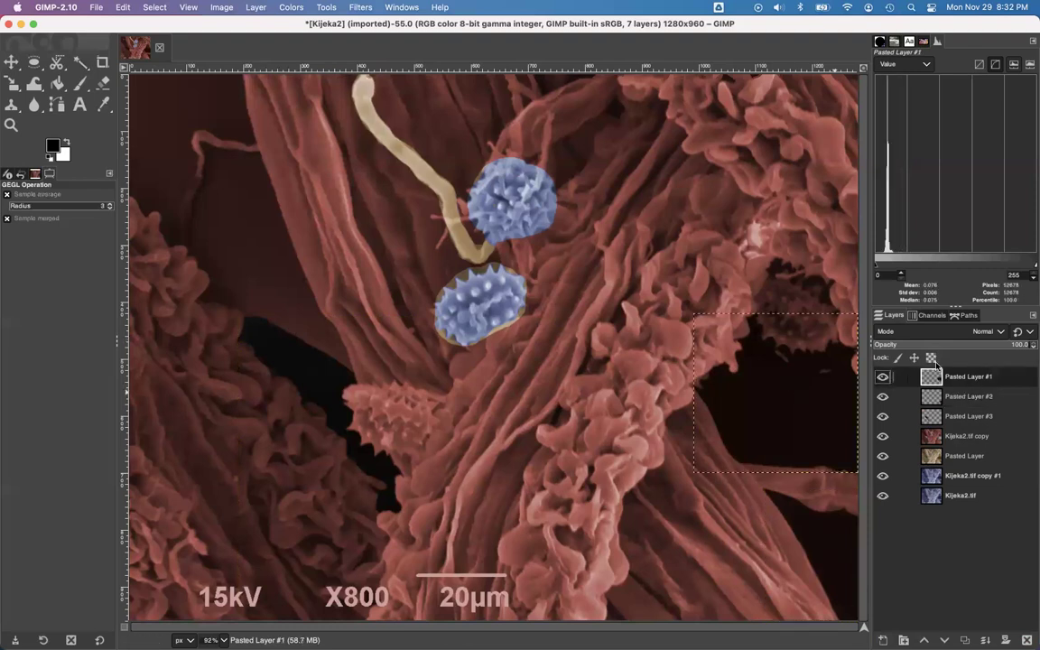
click(255, 7)
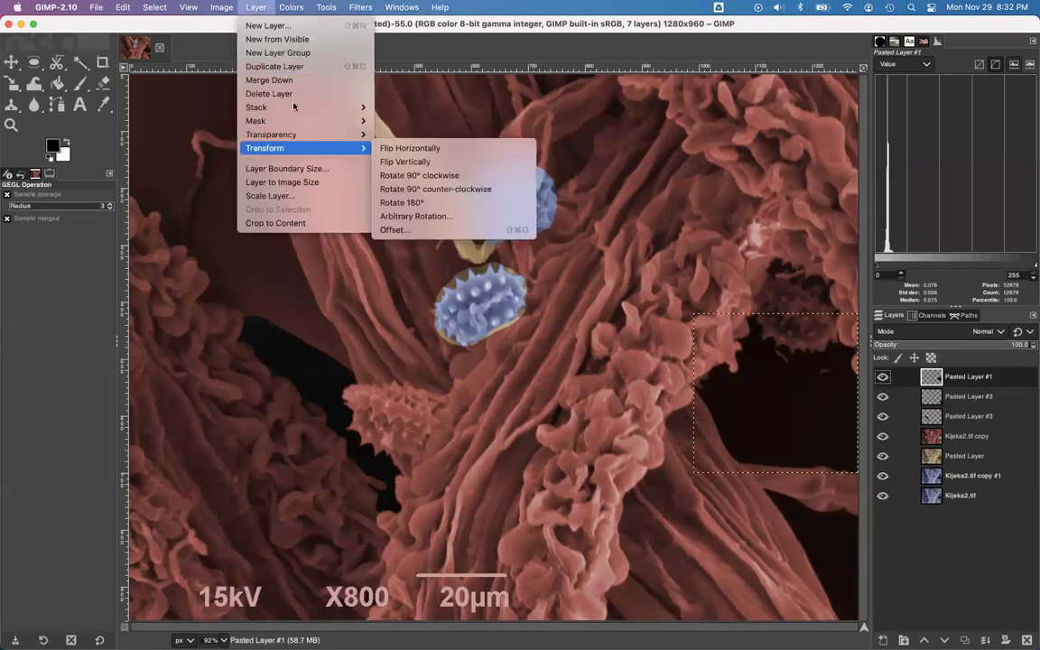
click(280, 80)
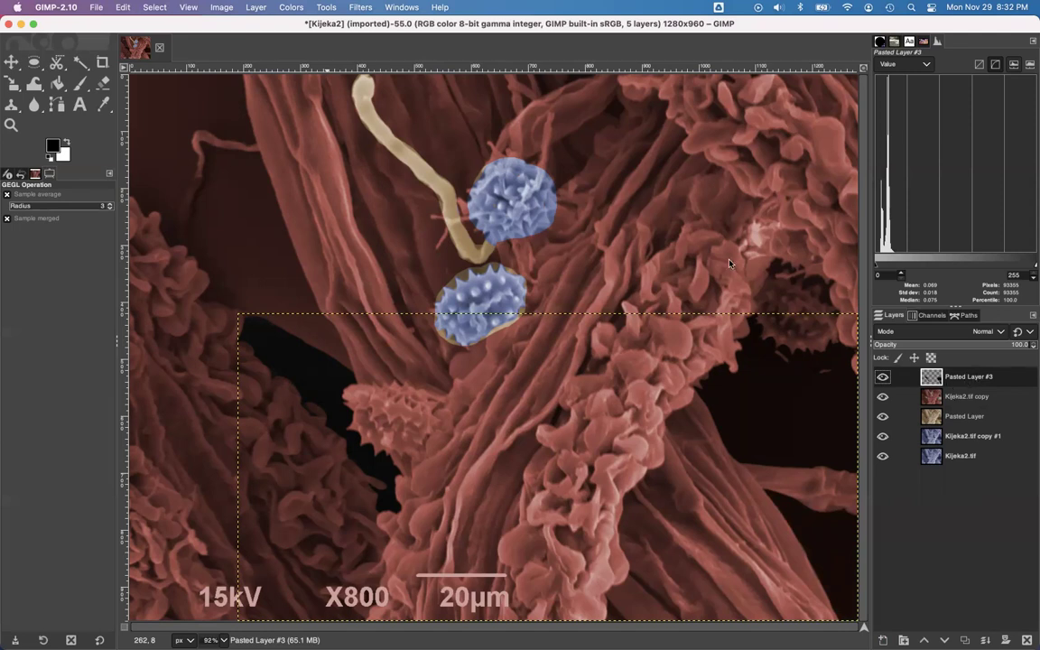
Try painting black over the upper-left background and across the boundary of Pasted Layer #3, and undo the strokes
click(257, 7)
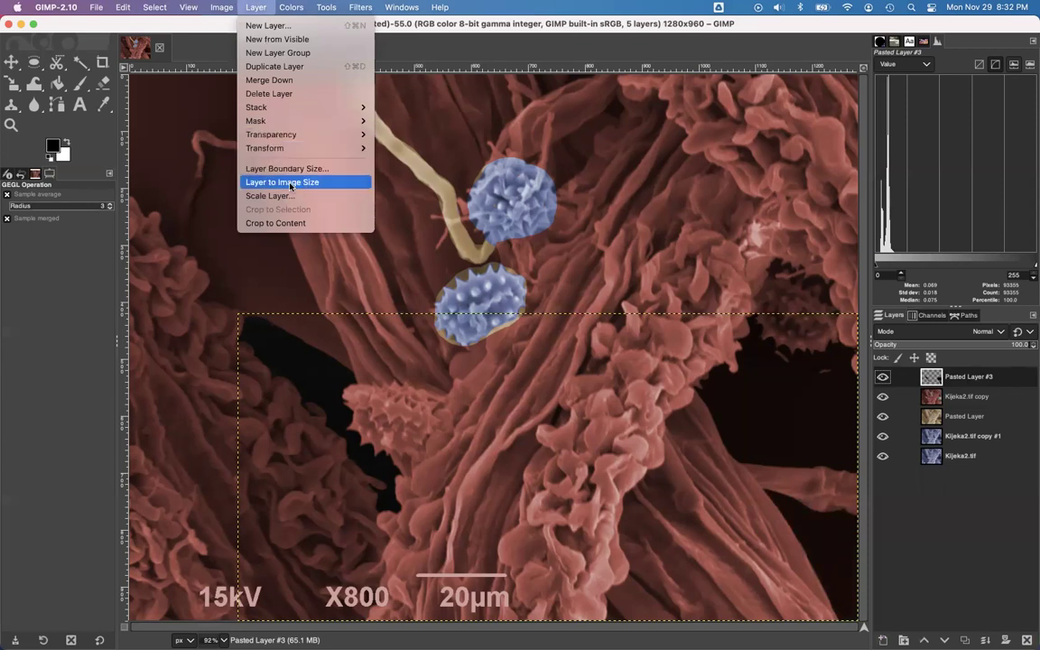
click(257, 7)
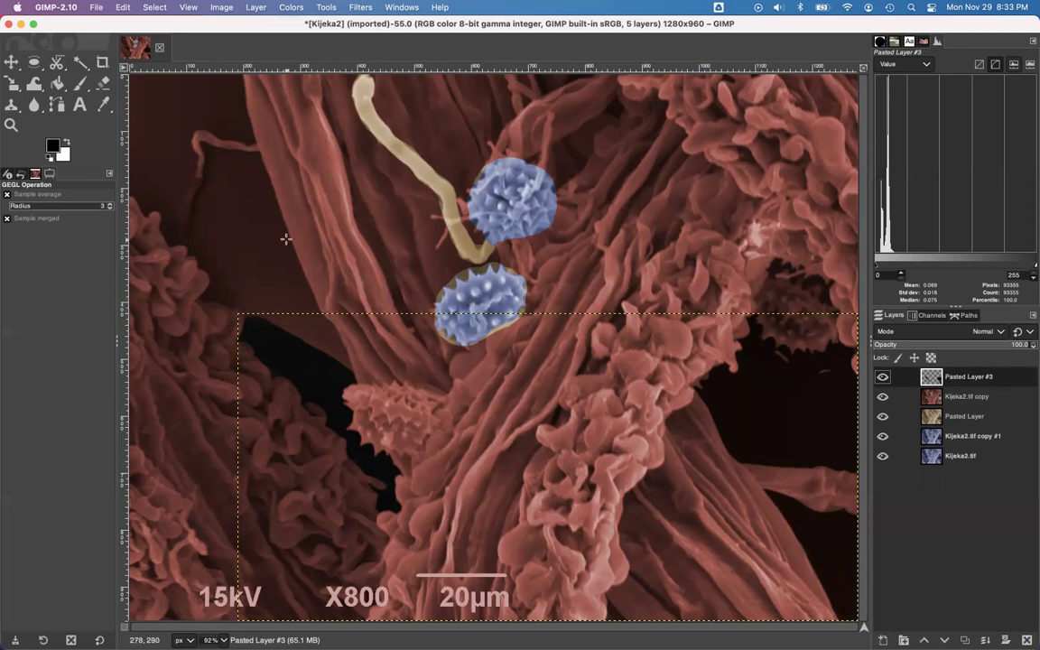
key(p)
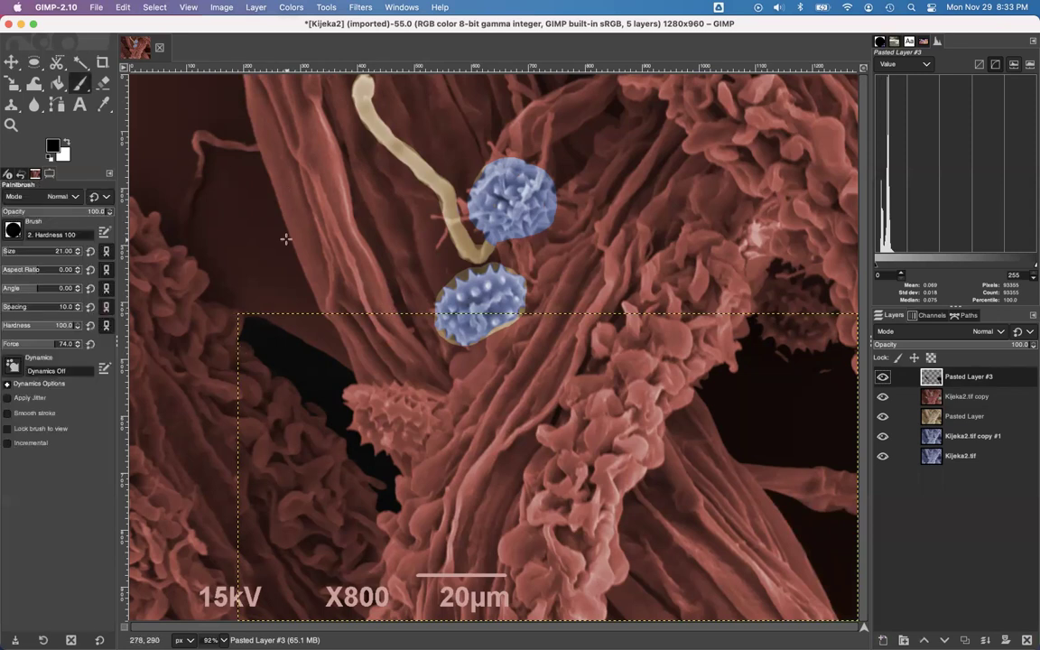
click(239, 228)
mouse_move(304, 291)
mouse_down()
mouse_move(310, 356)
mouse_move(335, 304)
mouse_move(348, 316)
mouse_move(351, 365)
mouse_up()
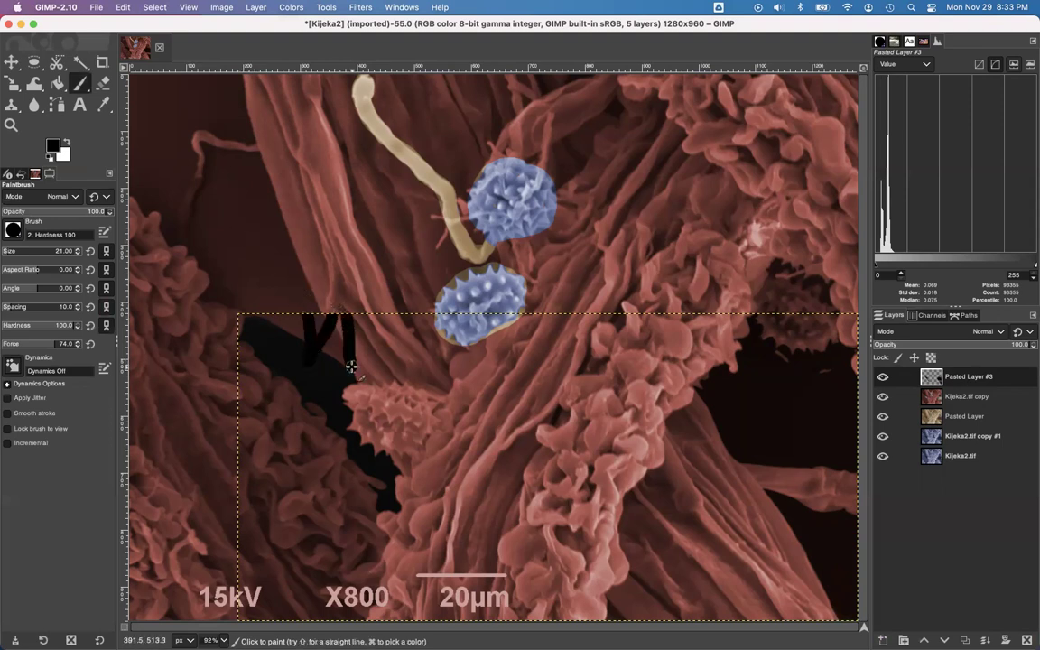
key(super+z)
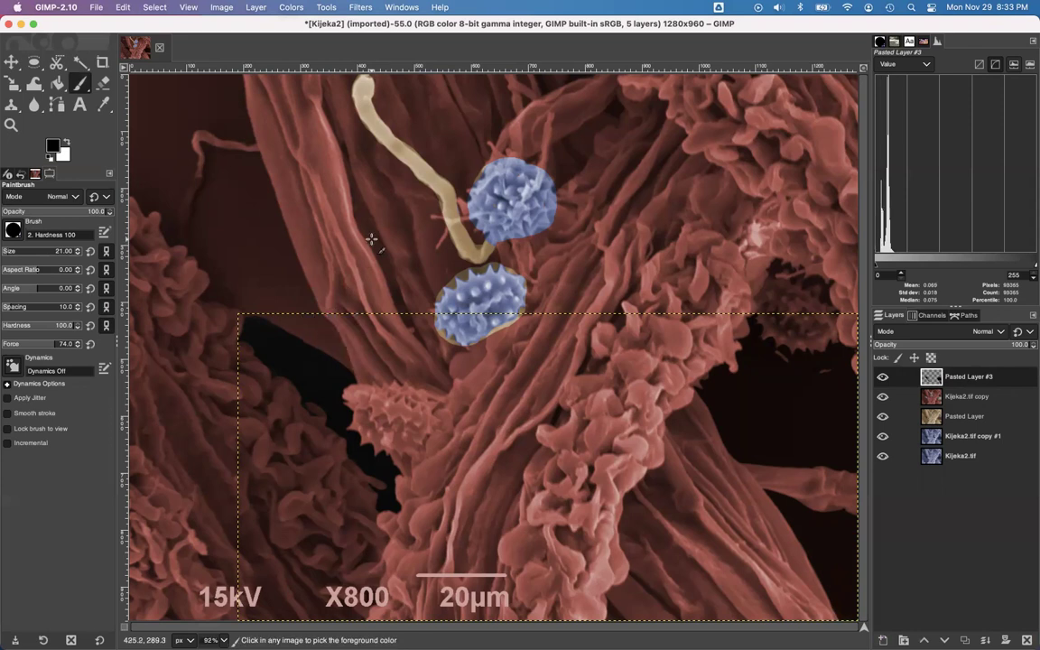
Expand Pasted Layer #3 to the image size and outline the upper-left background area in black with a 21-pixel hard brush
click(257, 7)
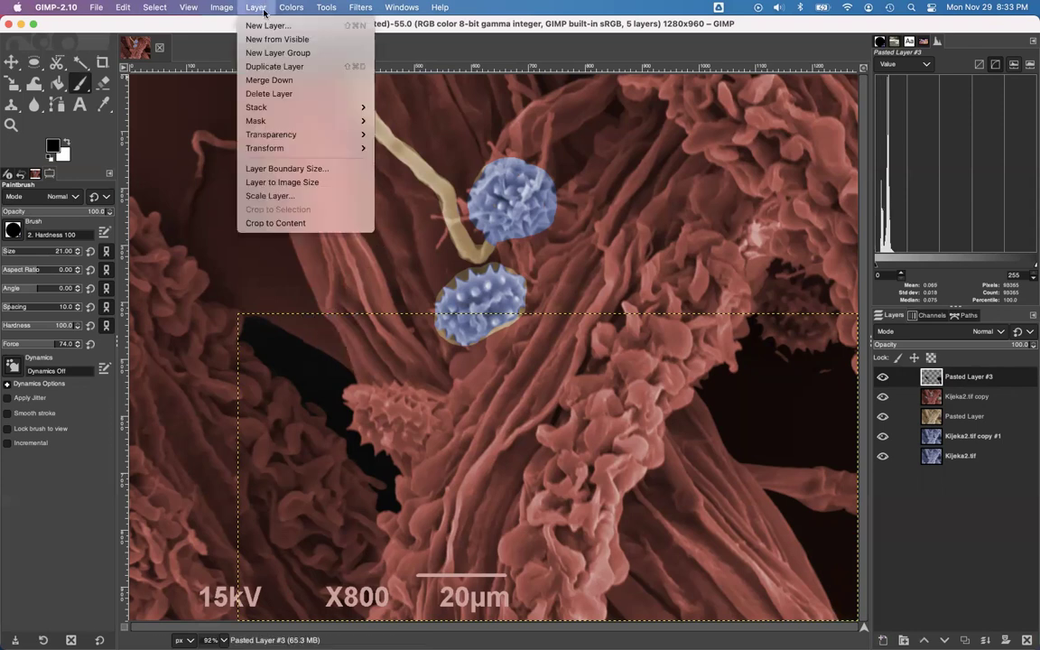
click(280, 180)
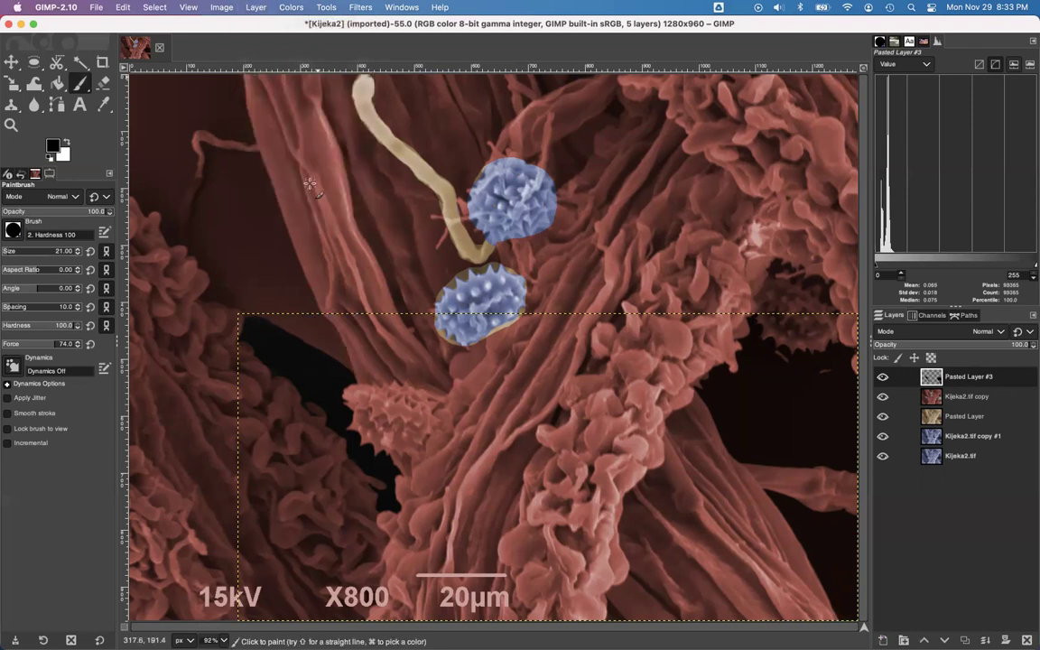
mouse_move(344, 365)
mouse_down()
mouse_move(308, 306)
mouse_move(277, 212)
mouse_move(309, 307)
mouse_move(289, 251)
mouse_up()
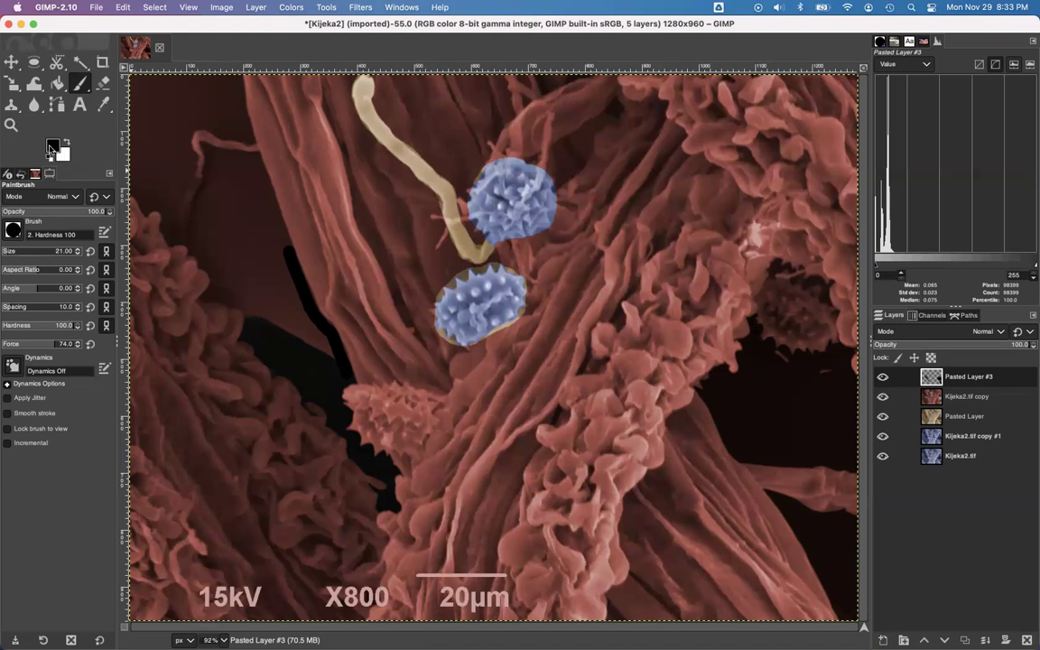
mouse_move(293, 274)
mouse_down()
mouse_move(237, 77)
mouse_move(137, 81)
mouse_move(135, 172)
mouse_move(148, 205)
mouse_move(216, 272)
mouse_move(214, 295)
mouse_move(254, 318)
mouse_up()
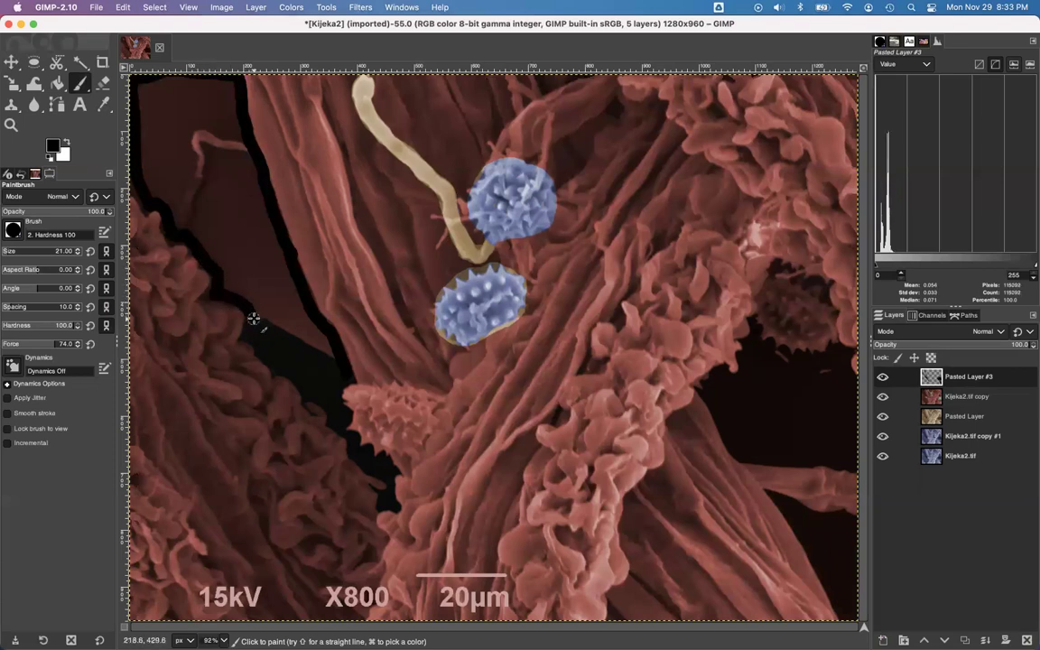
Bucket-fill the outlined upper-left background and the lower-right corner area with black on Pasted Layer #3
key(shift+b)
click(285, 300)
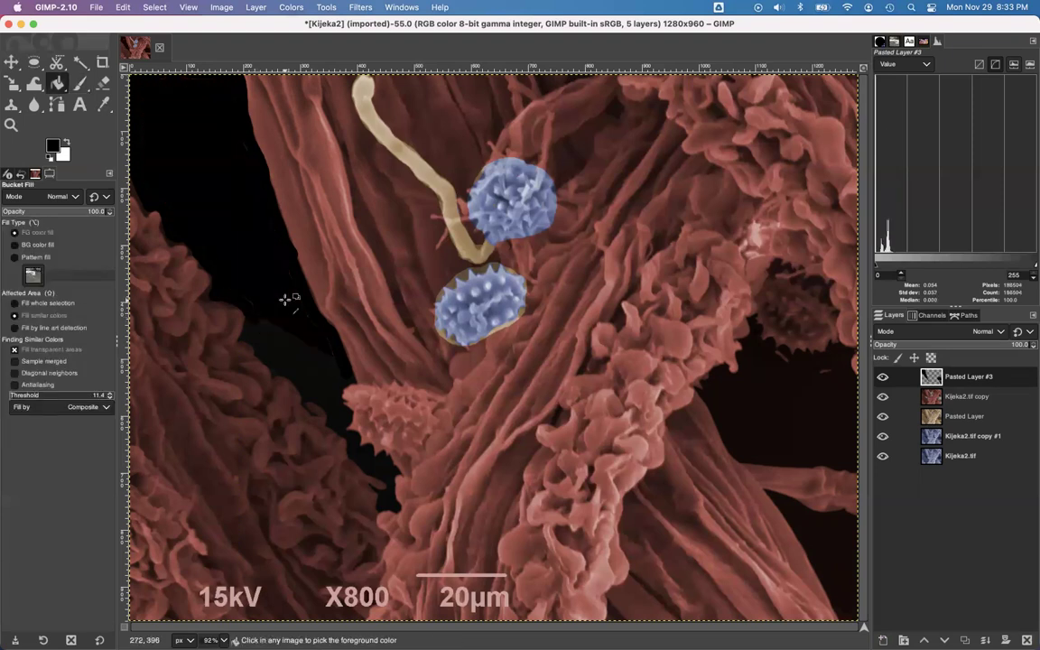
key(super+z)
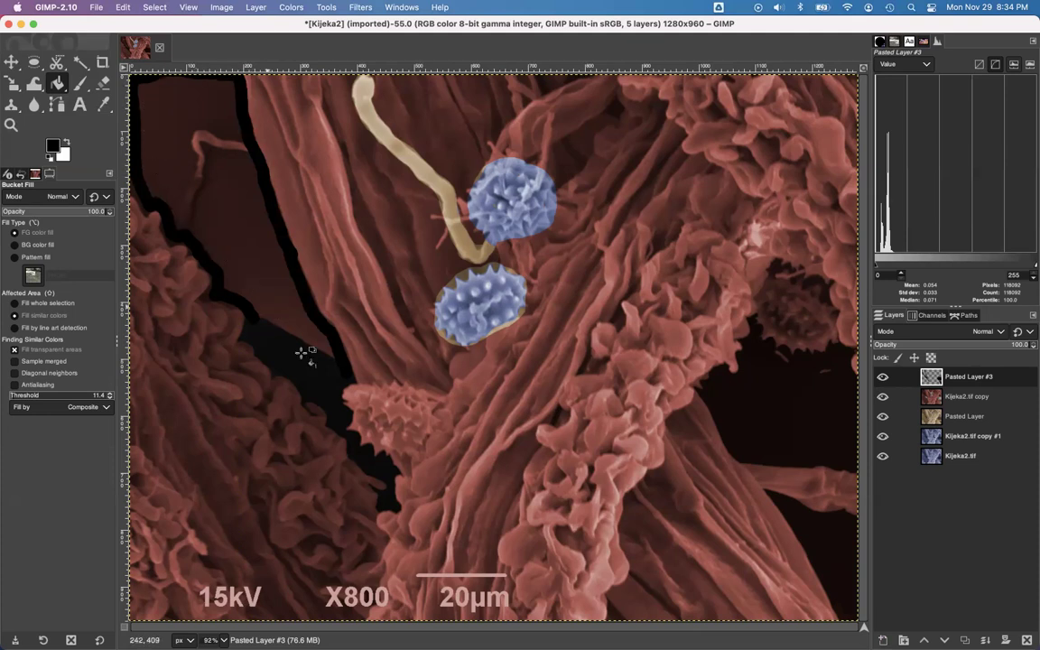
click(259, 274)
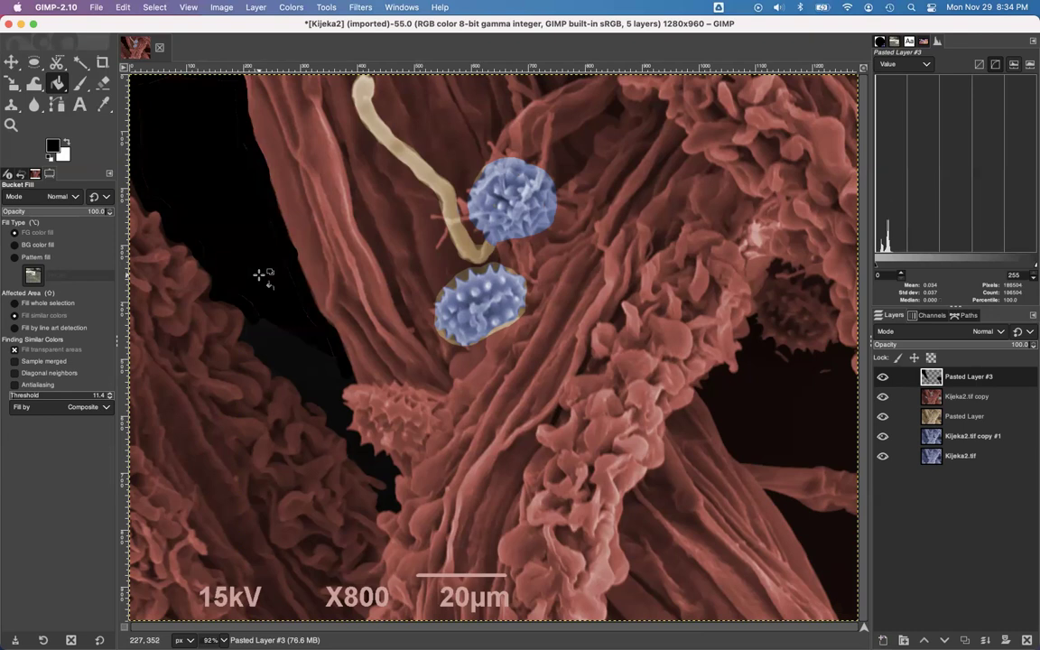
click(820, 524)
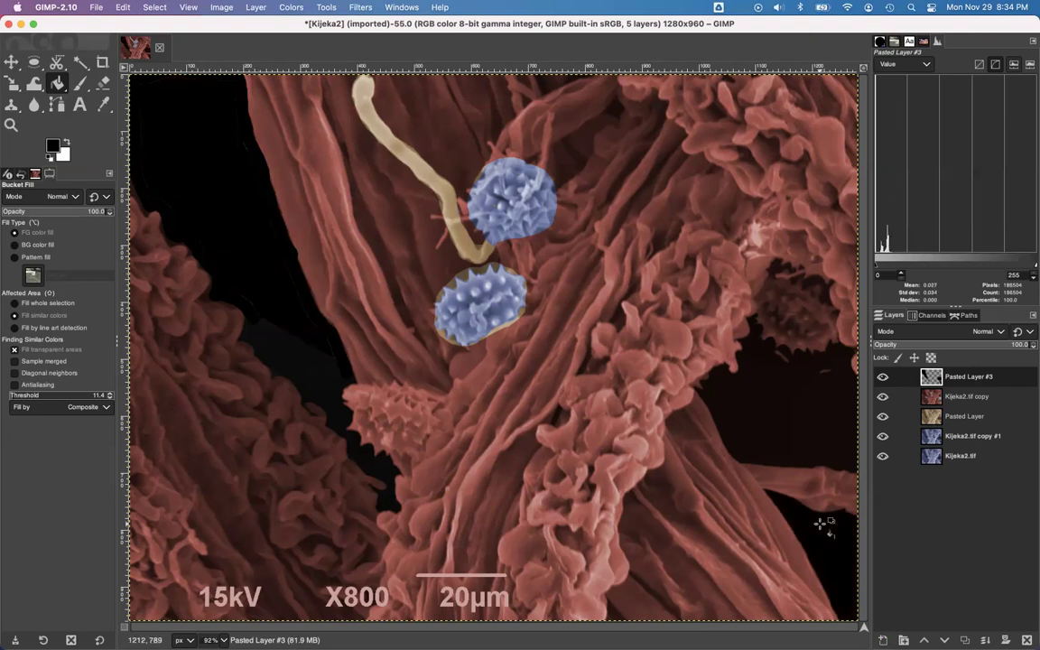
Try bucket-filling the transparent area over the red filaments on Pasted Layer #3 with black, and undo the fill
click(322, 159)
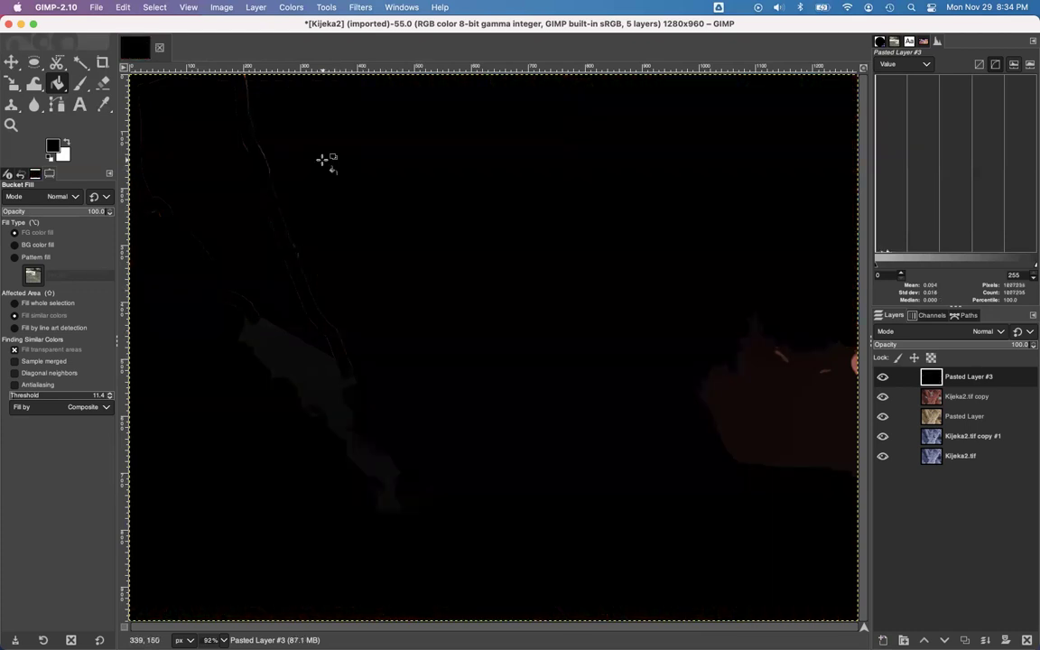
click(122, 7)
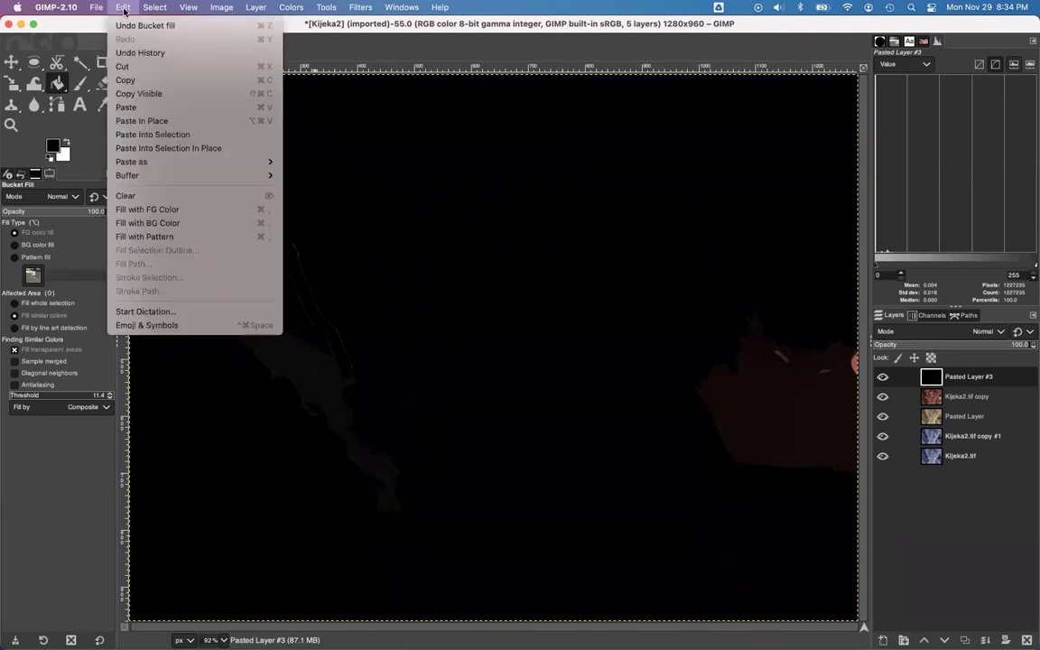
click(129, 28)
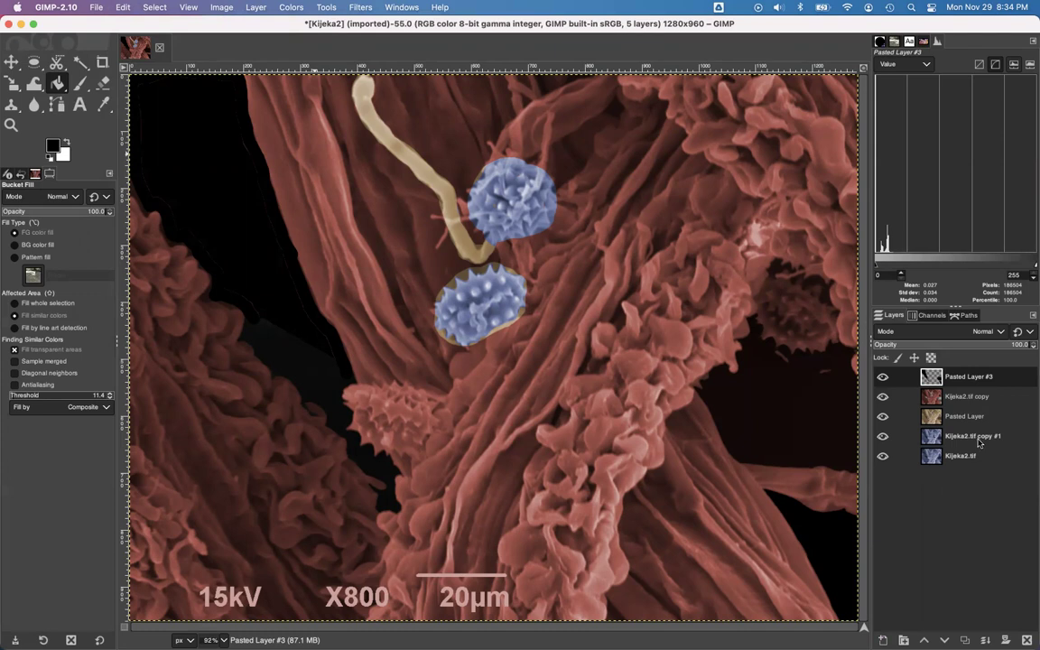
Move the blue Kijeka2.tif copy #1 layer above the red layer to view it, and return it below the tan Pasted Layer
drag(980, 442, 962, 390)
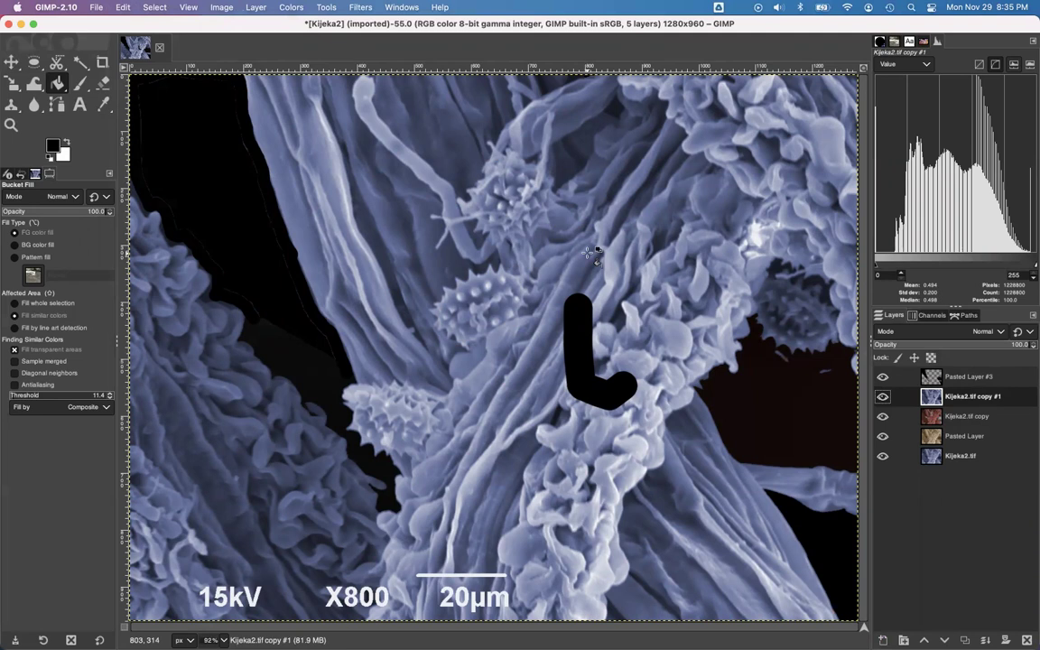
drag(934, 396, 955, 443)
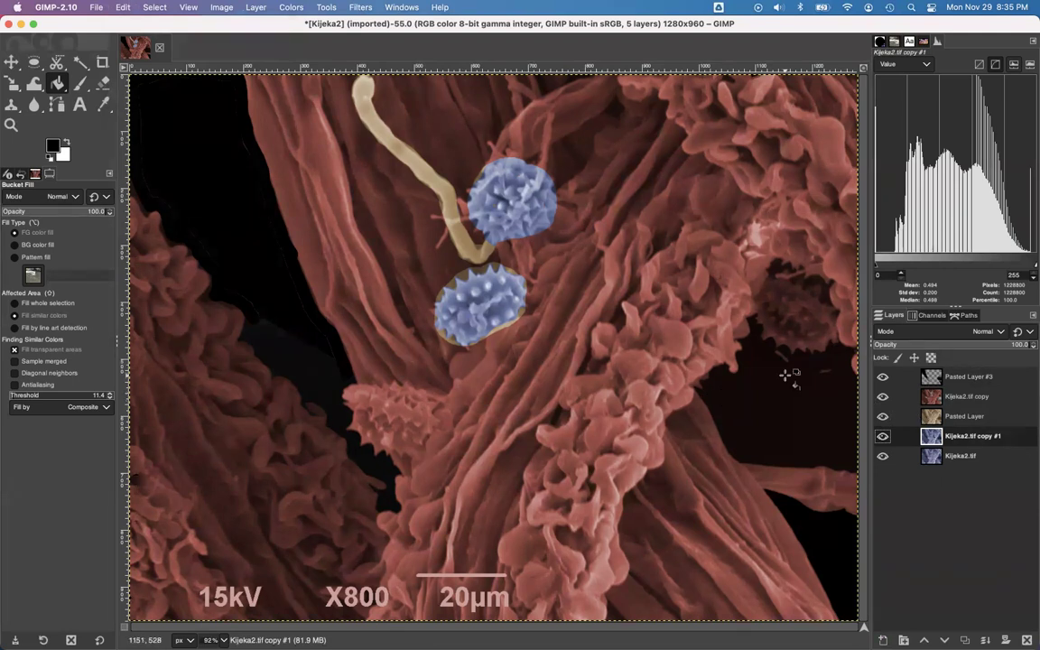
Erase the red Kijeka2.tif copy layer over the lower-left and far-right pollen grains with a 21-pixel hard eraser
click(957, 395)
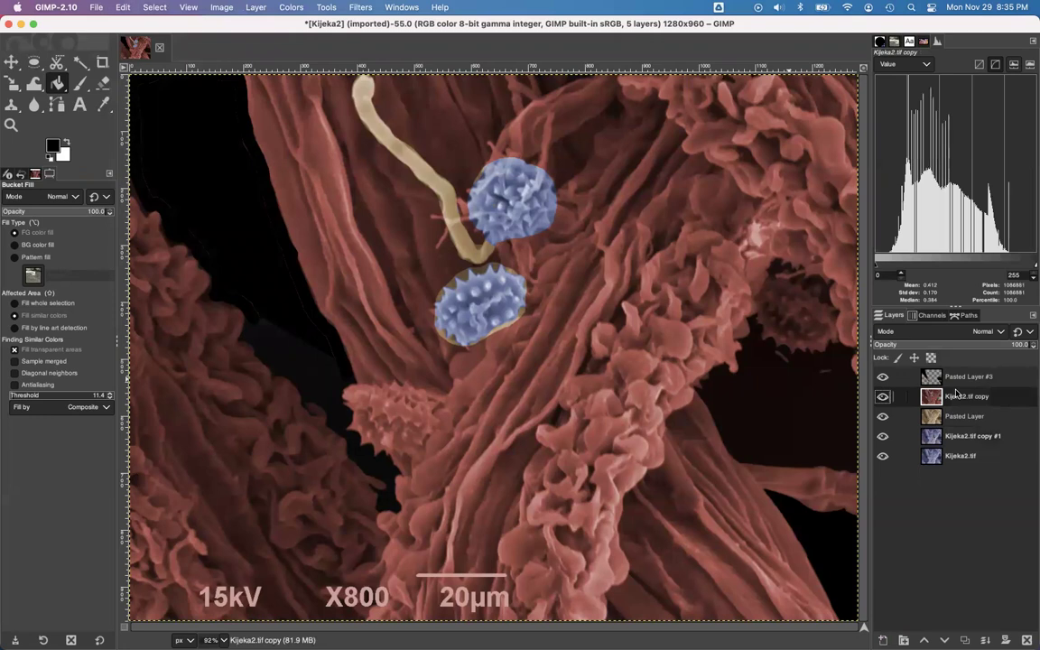
key(shift+e)
mouse_move(400, 382)
mouse_down()
mouse_move(352, 390)
mouse_move(341, 404)
mouse_move(350, 430)
mouse_move(384, 449)
mouse_move(363, 408)
mouse_move(395, 370)
mouse_move(413, 395)
mouse_move(397, 411)
mouse_move(379, 419)
mouse_move(362, 402)
mouse_move(378, 422)
mouse_move(370, 411)
mouse_move(392, 406)
mouse_move(406, 417)
mouse_move(380, 366)
mouse_move(372, 402)
mouse_move(348, 390)
mouse_move(378, 424)
mouse_move(359, 403)
mouse_move(383, 393)
mouse_move(388, 433)
mouse_up()
mouse_move(769, 287)
mouse_down()
mouse_move(768, 340)
mouse_move(823, 351)
mouse_move(830, 324)
mouse_move(817, 291)
mouse_move(785, 287)
mouse_move(773, 306)
mouse_move(791, 293)
mouse_move(775, 320)
mouse_move(800, 298)
mouse_move(788, 321)
mouse_move(810, 298)
mouse_move(788, 339)
mouse_move(814, 304)
mouse_move(802, 334)
mouse_move(817, 320)
mouse_move(821, 337)
mouse_move(768, 338)
mouse_up()
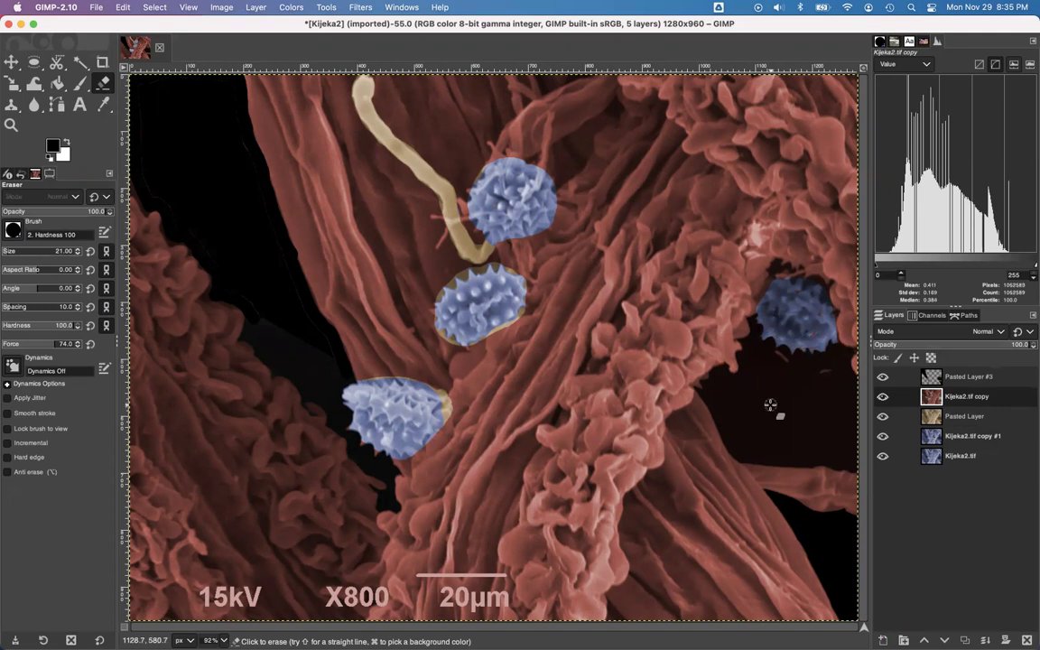
mouse_move(785, 327)
mouse_down()
mouse_move(801, 302)
mouse_move(814, 313)
mouse_up()
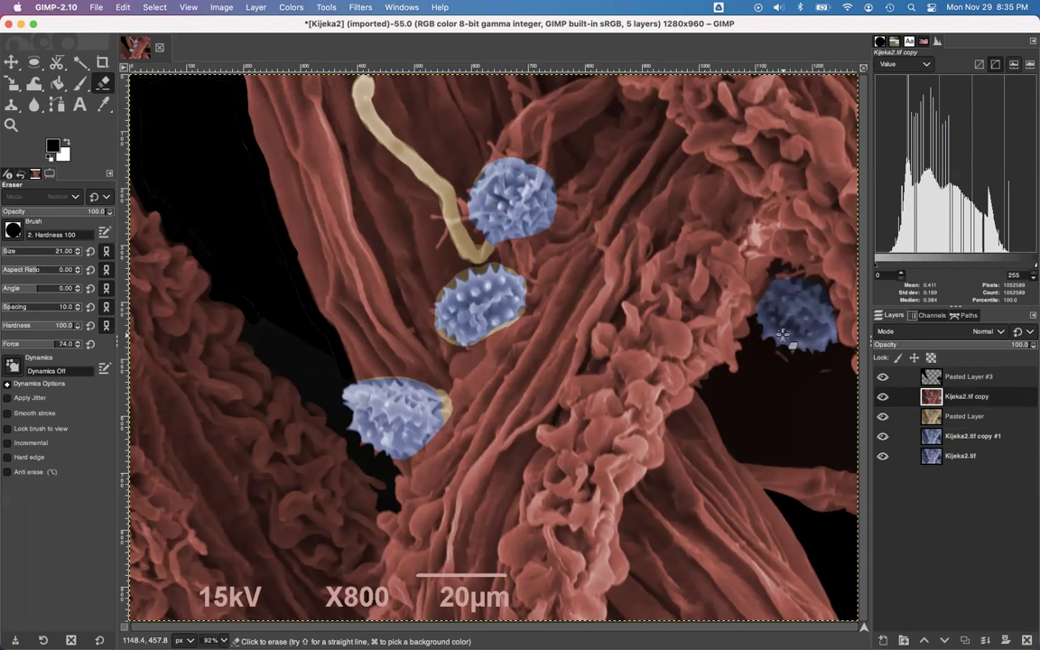